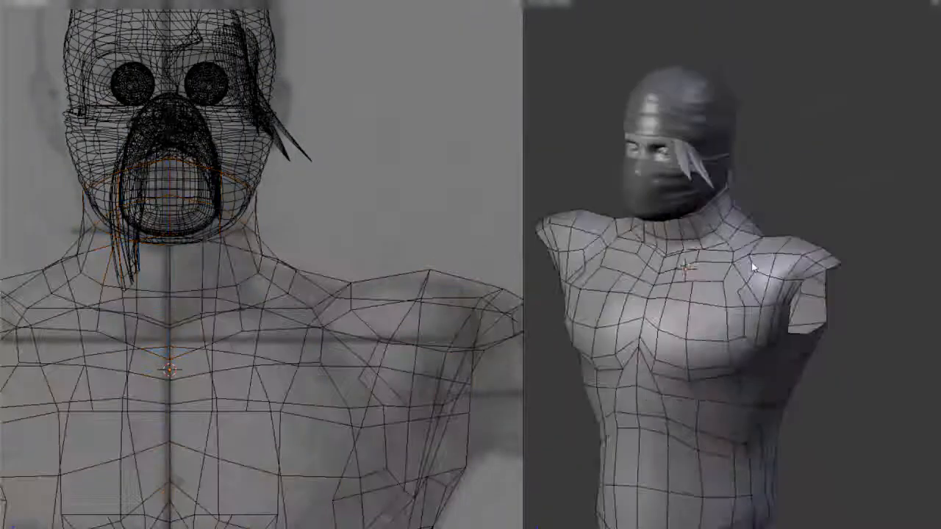
# Add a Subdivision Surface modifier to the torso with 2 view subdivisions and optimal display enabled
pyautogui.click(742, 286)
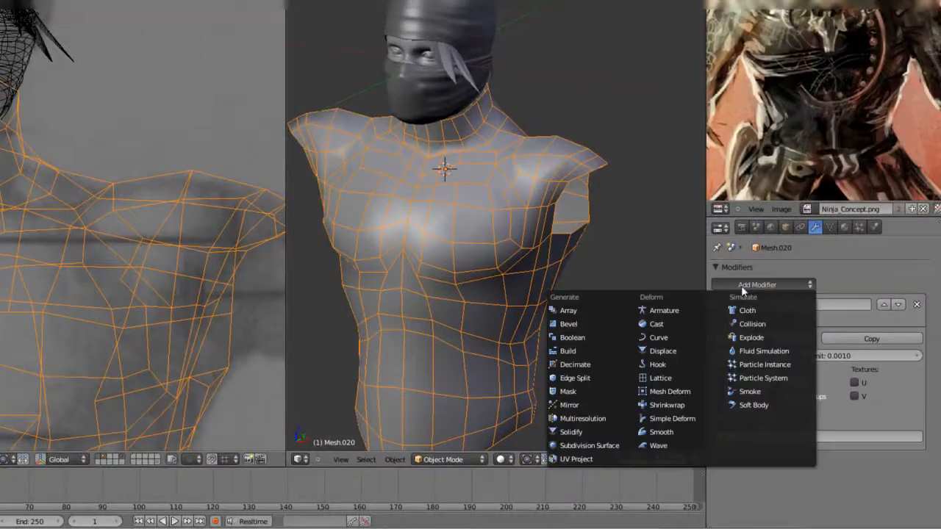
pyautogui.click(608, 442)
pyautogui.scroll(-2, 783, 488)
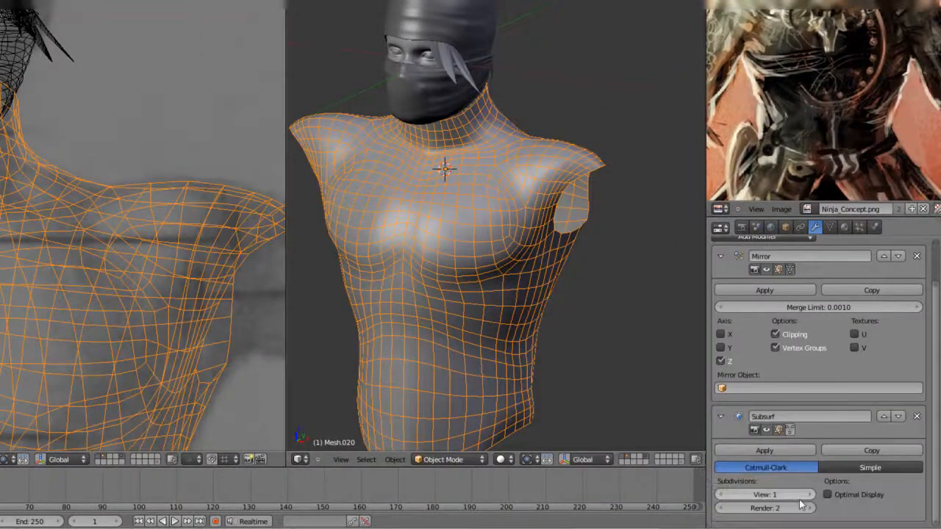
pyautogui.click(807, 497)
pyautogui.click(828, 494)
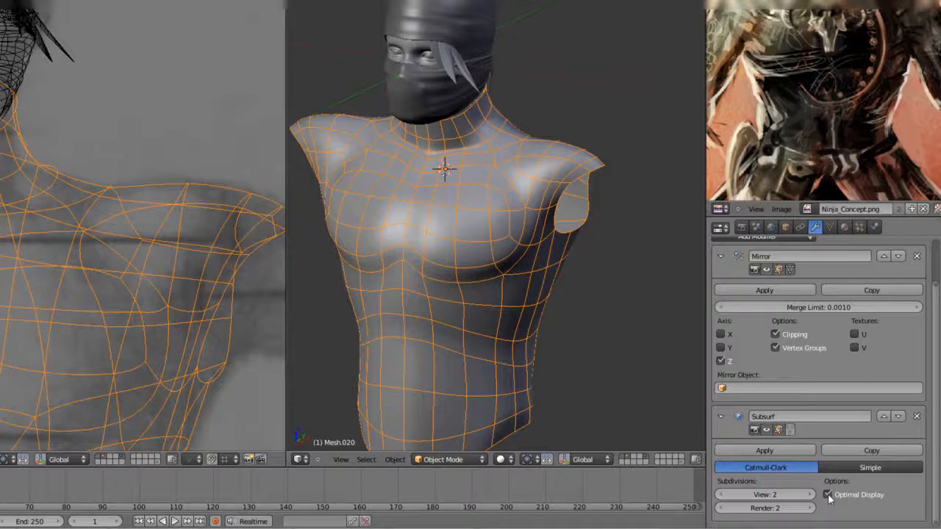
# Turn off the wire overlay in the torso object's display settings
pyautogui.click(785, 228)
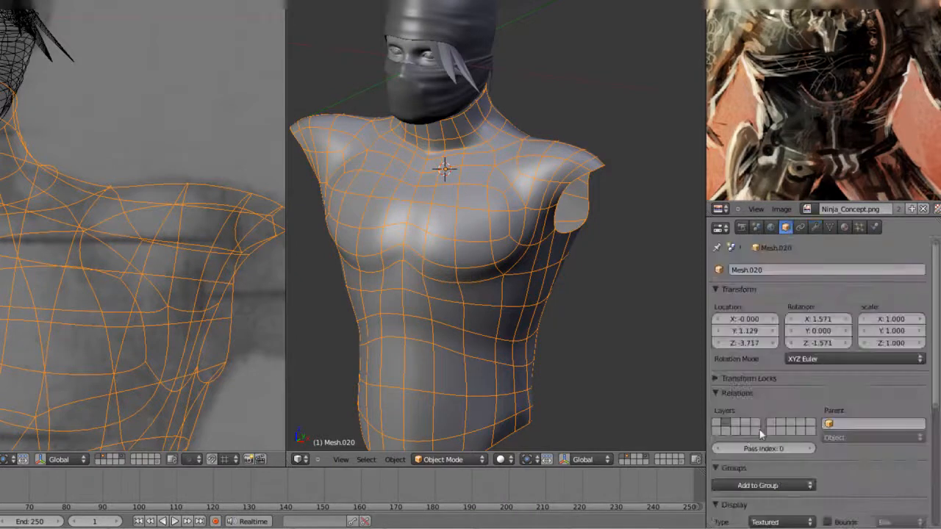
pyautogui.scroll(-10, 758, 437)
pyautogui.scroll(7, 746, 304)
pyautogui.moveTo(746, 307)
pyautogui.mouseDown(button='middle')
pyautogui.moveTo(746, 322)
pyautogui.moveTo(745, 313)
pyautogui.mouseUp(button='middle')
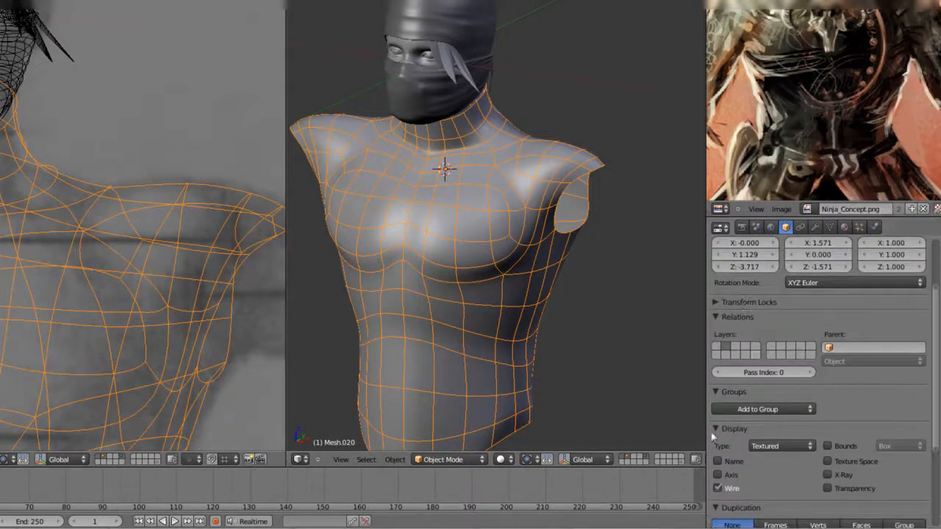
pyautogui.click(718, 488)
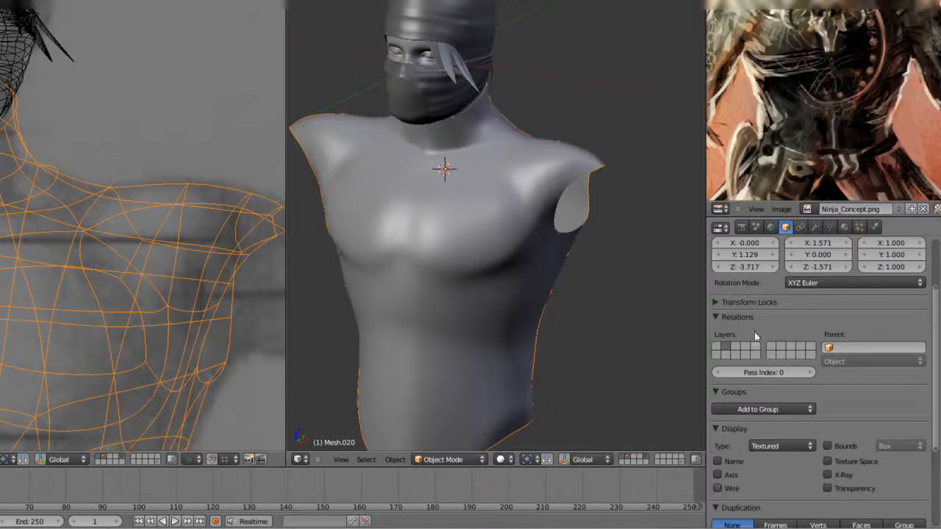
# Hide the Subsurf result in Edit Mode for the torso and start editing its mesh
pyautogui.click(817, 228)
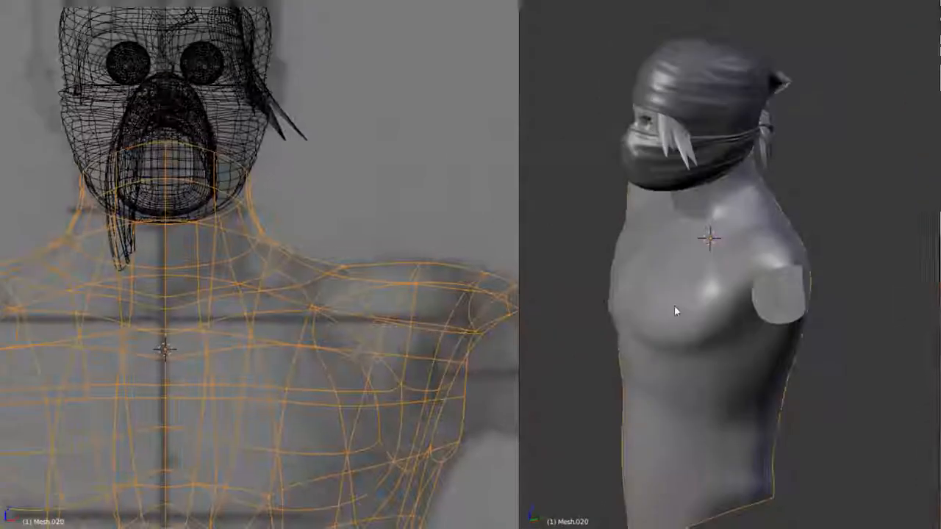
pyautogui.moveTo(674, 306); pyautogui.dragTo(611, 307, button='middle')
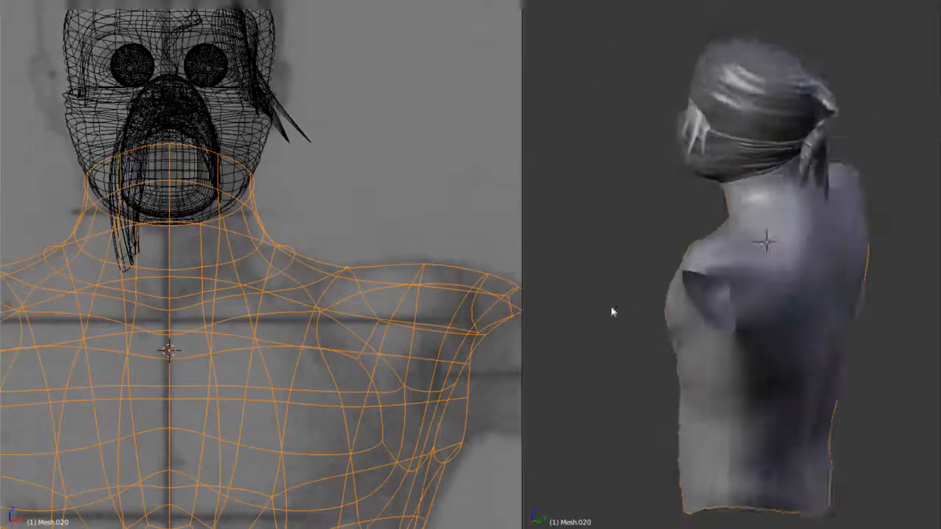
pyautogui.scroll(3, 708, 322)
pyautogui.moveTo(708, 322); pyautogui.dragTo(858, 333, button='middle')
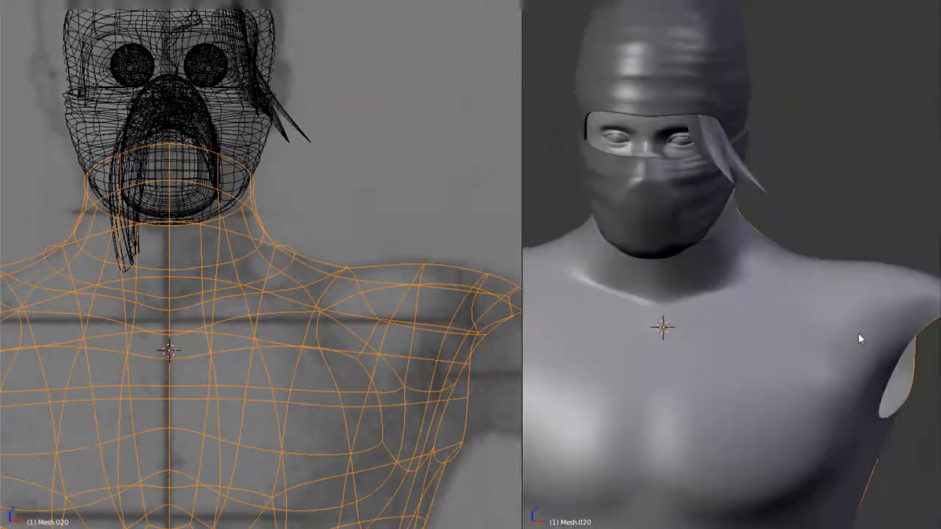
pyautogui.press('Tab')
# Examine the torso's front and back, comparing the smoothed surface with the underlying edit mesh
pyautogui.moveTo(777, 301); pyautogui.dragTo(700, 310, button='middle')
pyautogui.scroll(-1, 769, 296)
pyautogui.press('Tab')
pyautogui.scroll(2, 771, 300)
pyautogui.press('Tab')
pyautogui.scroll(3, 748, 356)
pyautogui.moveTo(749, 359); pyautogui.dragTo(833, 326, button='middle')
pyautogui.scroll(-3, 748, 317)
pyautogui.press('Tab')
pyautogui.press('Tab')
pyautogui.scroll(3, 777, 296)
pyautogui.scroll(-4, 784, 380)
pyautogui.press('Tab')
pyautogui.press('Tab')
pyautogui.scroll(4, 788, 290)
# Examine the torso's lower back, shoulders and sides in both the smoothed and the edit-mesh display
pyautogui.press('Tab')
pyautogui.press('Tab')
pyautogui.scroll(-4, 781, 309)
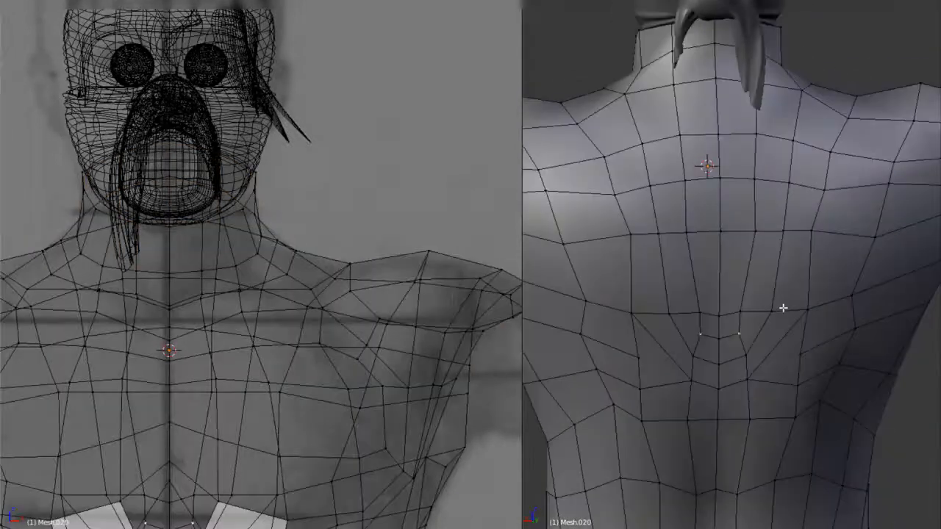
pyautogui.moveTo(782, 309); pyautogui.dragTo(798, 363, button='middle')
pyautogui.scroll(-4, 788, 312)
pyautogui.press('Tab')
pyautogui.moveTo(788, 311); pyautogui.dragTo(855, 241, button='middle')
pyautogui.press('Tab')
pyautogui.press('Tab')
pyautogui.scroll(-3, 875, 287)
pyautogui.press('Tab')
pyautogui.scroll(4, 798, 262)
pyautogui.press('Tab')
pyautogui.scroll(-4, 798, 262)
pyautogui.moveTo(798, 263); pyautogui.dragTo(723, 204, button='middle')
pyautogui.press('Tab')
pyautogui.scroll(6, 758, 277)
pyautogui.press('Tab')
pyautogui.scroll(-8, 775, 227)
pyautogui.press('Tab')
pyautogui.scroll(5, 775, 227)
pyautogui.moveTo(775, 227); pyautogui.dragTo(765, 262, button='middle')
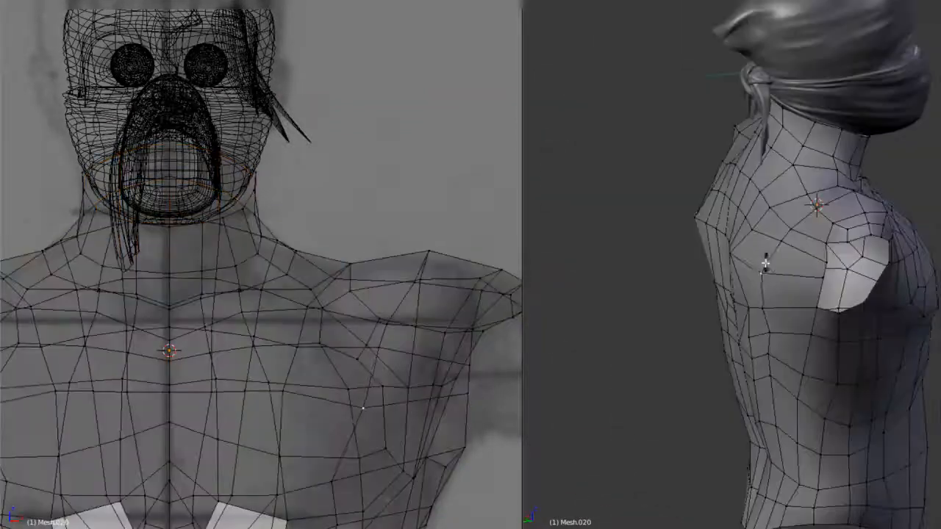
pyautogui.press('Tab')
pyautogui.press('Tab')
pyautogui.press('Tab')
pyautogui.scroll(-4, 809, 250)
pyautogui.moveTo(857, 211); pyautogui.dragTo(758, 298, button='middle')
pyautogui.scroll(-2, 758, 298)
# Smooth the selected vertices on the torso's lower back and check the resulting surface
pyautogui.press('Tab')
pyautogui.scroll(5, 757, 336)
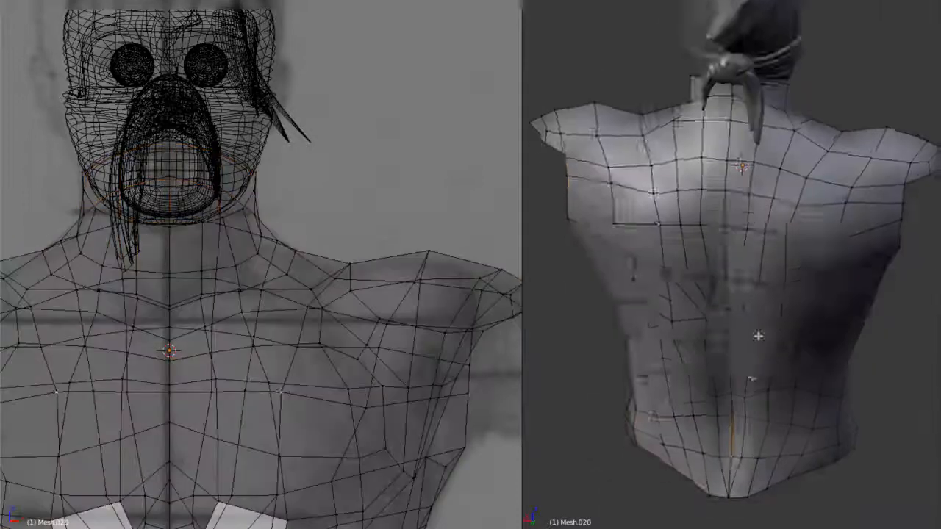
pyautogui.press('w')
pyautogui.click(902, 384)
pyautogui.press('Tab')
pyautogui.moveTo(901, 384); pyautogui.dragTo(740, 317, button='middle')
pyautogui.scroll(-4, 737, 311)
pyautogui.scroll(6, 739, 316)
pyautogui.press('Tab')
# Move the armhole's rear rim vertex backward in the wireframe side view to round the opening
pyautogui.press('KP_3')
pyautogui.press('z')
pyautogui.rightClick(717, 264)
pyautogui.press('g')
pyautogui.click(753, 264)
pyautogui.rightClick(716, 202)
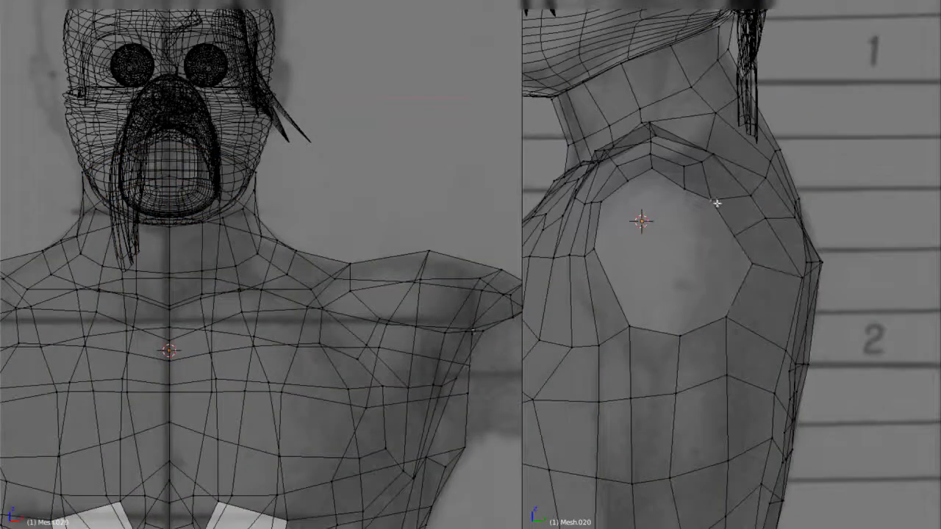
pyautogui.press('z')
# Try to move a selected torso vertex along the Y axis
pyautogui.press('Tab')
pyautogui.moveTo(786, 213); pyautogui.dragTo(790, 237, button='middle')
pyautogui.scroll(-5, 768, 268)
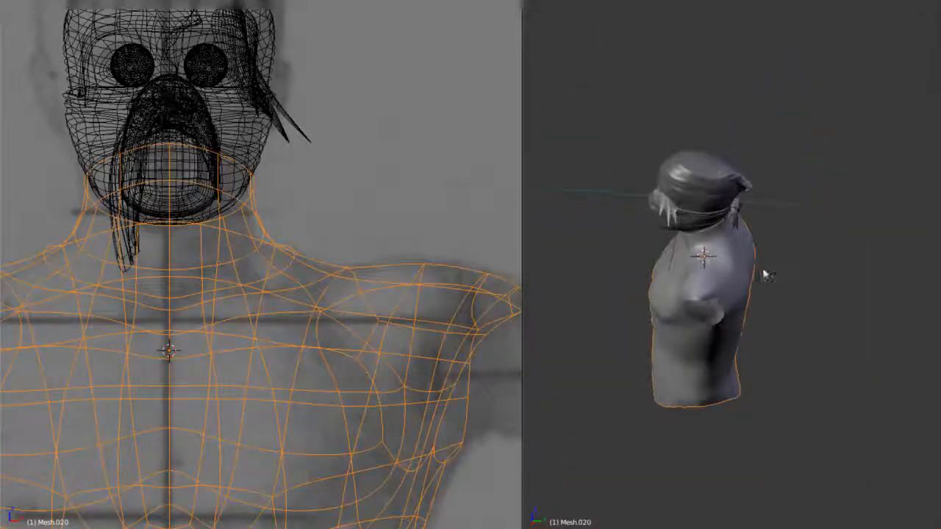
pyautogui.scroll(5, 750, 294)
pyautogui.press('Tab')
pyautogui.rightClick(618, 386)
pyautogui.moveTo(708, 395)
pyautogui.mouseDown(button='middle')
pyautogui.moveTo(700, 356)
pyautogui.moveTo(746, 326)
pyautogui.moveTo(745, 221)
pyautogui.moveTo(889, 250)
pyautogui.mouseUp(button='middle')
pyautogui.press('g')
pyautogui.press('y')
pyautogui.rightClick(745, 353)
# Select the neck's top edge loop and extrude it inward and down to form an inner neck wall
pyautogui.press('Tab')
pyautogui.scroll(-4, 745, 353)
pyautogui.moveTo(421, 119); pyautogui.dragTo(464, 253, button='middle')
pyautogui.press('KP_1')
pyautogui.moveTo(574, 275); pyautogui.dragTo(816, 294, button='middle')
pyautogui.press('Tab')
pyautogui.scroll(6, 750, 370)
pyautogui.keyDown('alt'); pyautogui.rightClick(727, 238); pyautogui.keyUp('alt')
pyautogui.scroll(3, 726, 238)
pyautogui.moveTo(726, 238); pyautogui.dragTo(806, 241, button='middle')
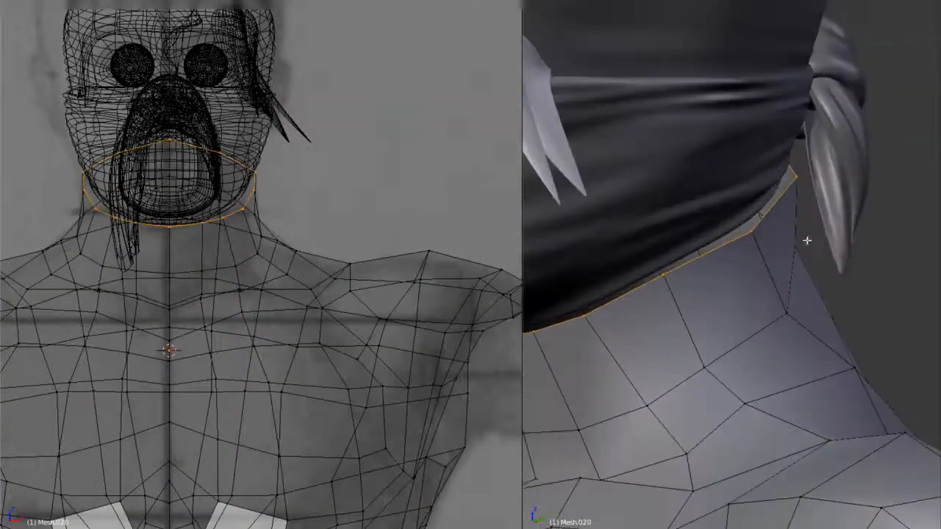
pyautogui.press('s')
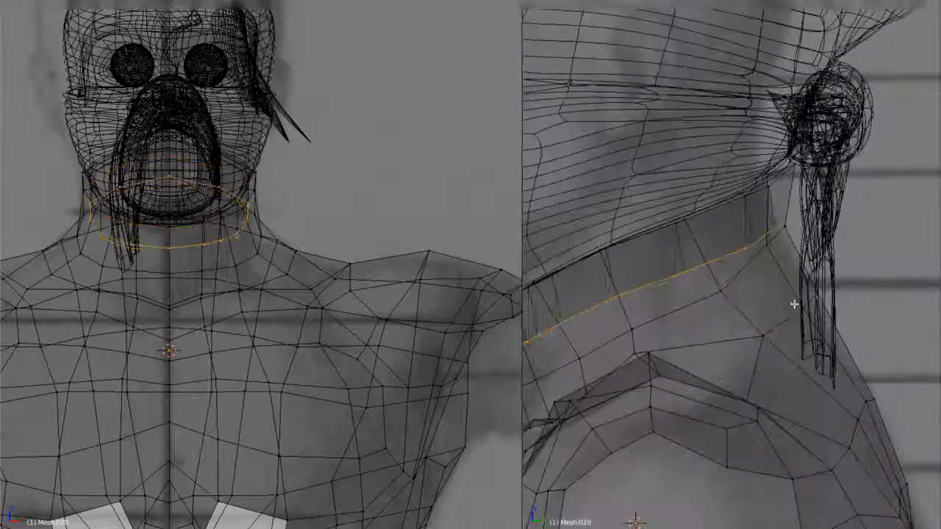
# Smooth the inner neck loop and scale it along the Y axis
pyautogui.press('w')
pyautogui.click(886, 314)
pyautogui.press('s')
pyautogui.press('y')
pyautogui.click(851, 203)
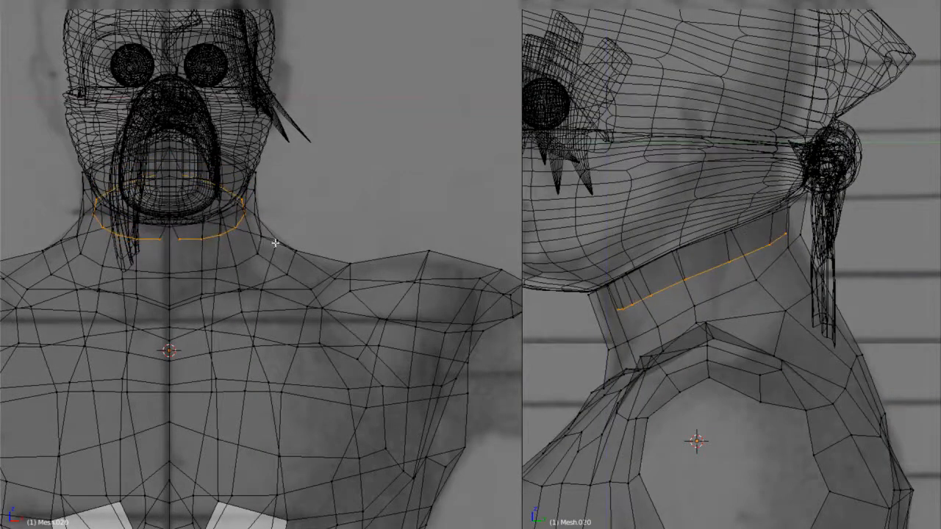
# Bring the inner neck loop's front and back middle vertices onto the centre line by scaling them to 0 on X
pyautogui.scroll(5, 179, 177)
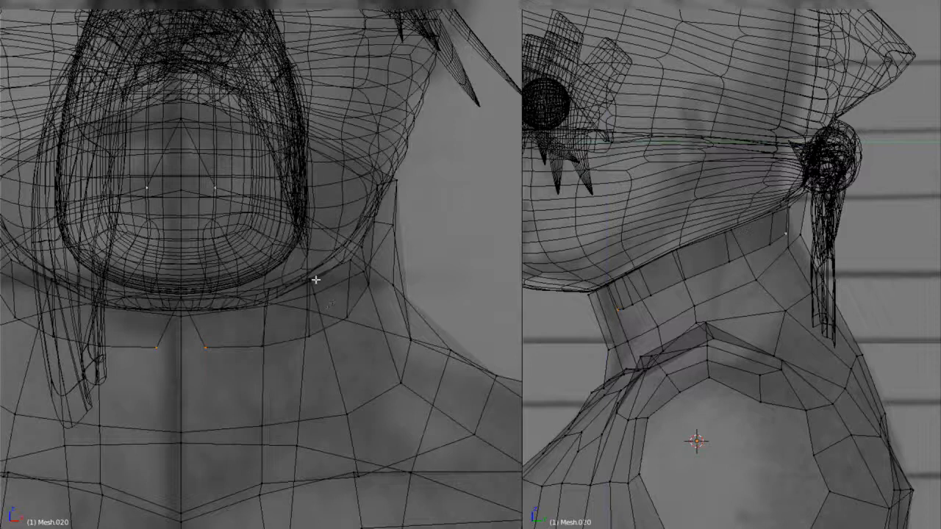
pyautogui.press('1')
pyautogui.press('s')
pyautogui.press('x')
pyautogui.press('0')
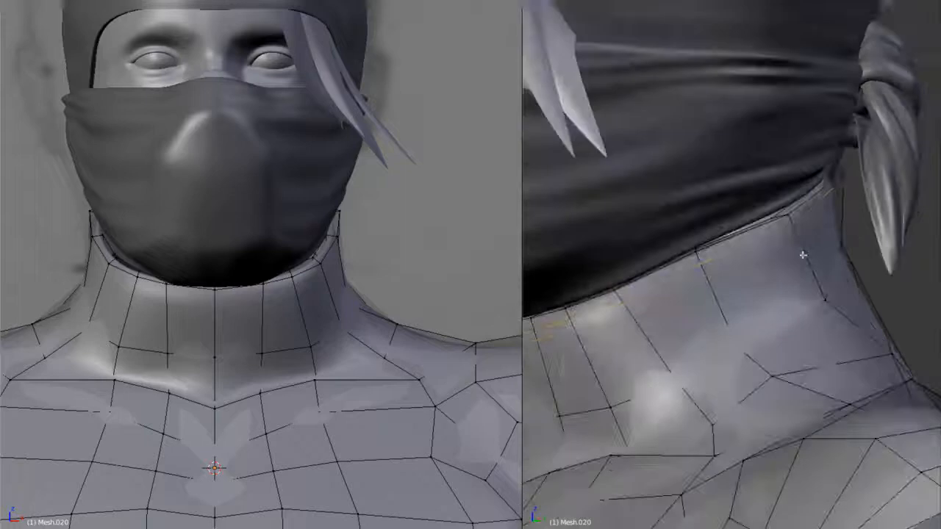
# Add supporting edge loops close to the neck rim on its outer and inner sides
pyautogui.keyDown('alt'); pyautogui.click(794, 212); pyautogui.keyUp('alt')
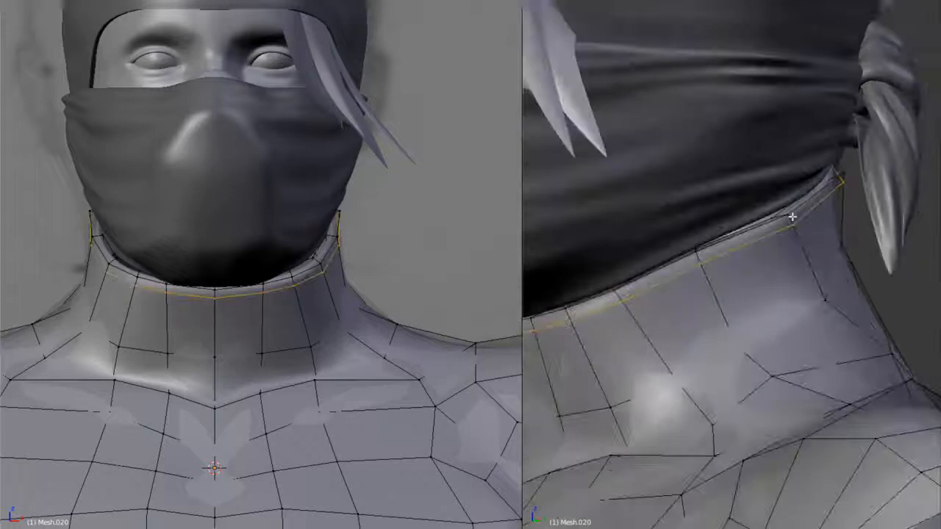
pyautogui.press('KP_Decimal')
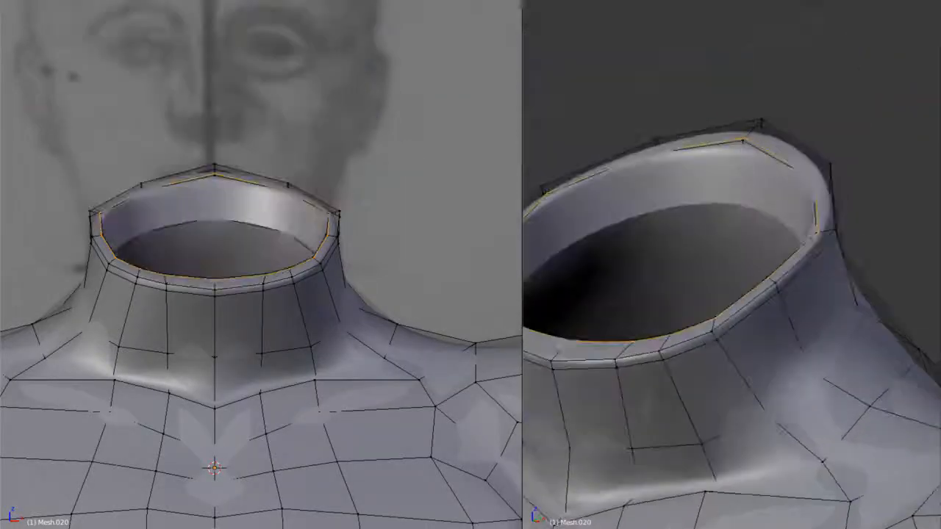
pyautogui.press('a')
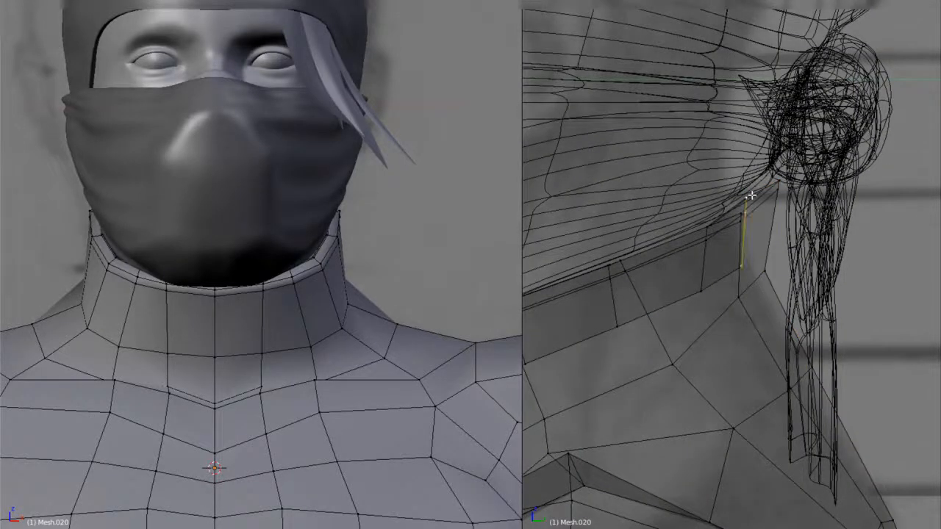
# Move the rear inner edge of the neck wall backward in the wireframe side view
pyautogui.press('g')
pyautogui.click(794, 241)
pyautogui.press('z')
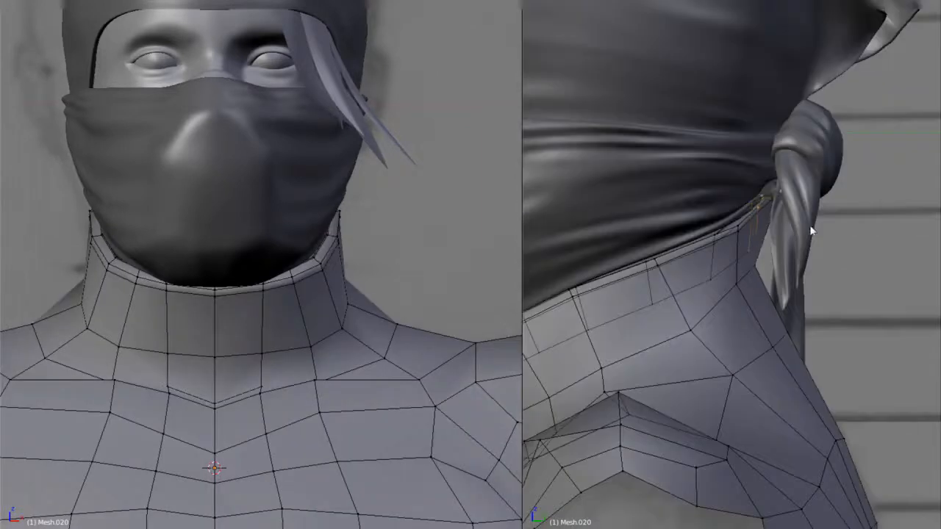
# Check the smoothed neck's fit against the mask and review the whole torso
pyautogui.press('Tab')
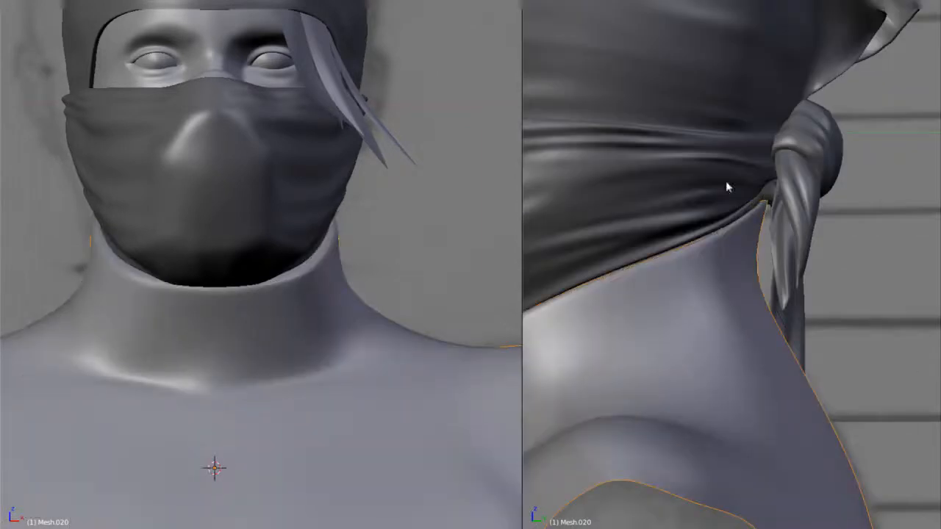
pyautogui.press('Tab')
pyautogui.scroll(2, 791, 215)
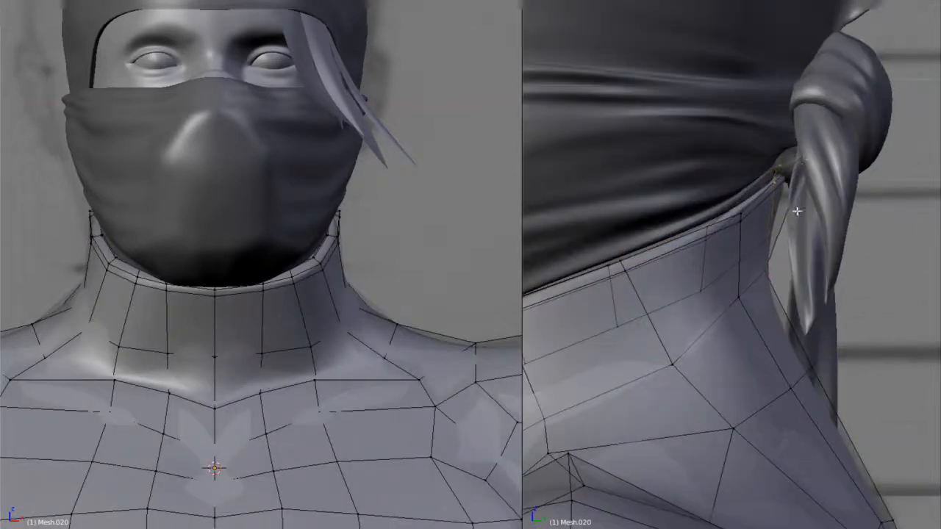
pyautogui.press('Tab')
pyautogui.moveTo(797, 210); pyautogui.dragTo(824, 259, button='middle')
pyautogui.scroll(-3, 644, 218)
pyautogui.scroll(-3, 757, 256)
pyautogui.rightClick(763, 292)
pyautogui.press('Tab')
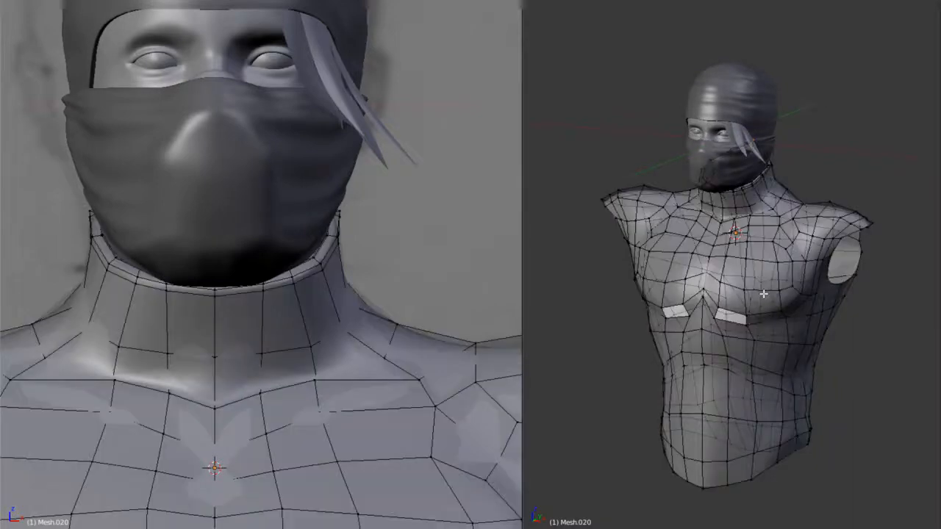
pyautogui.press('KP_1')
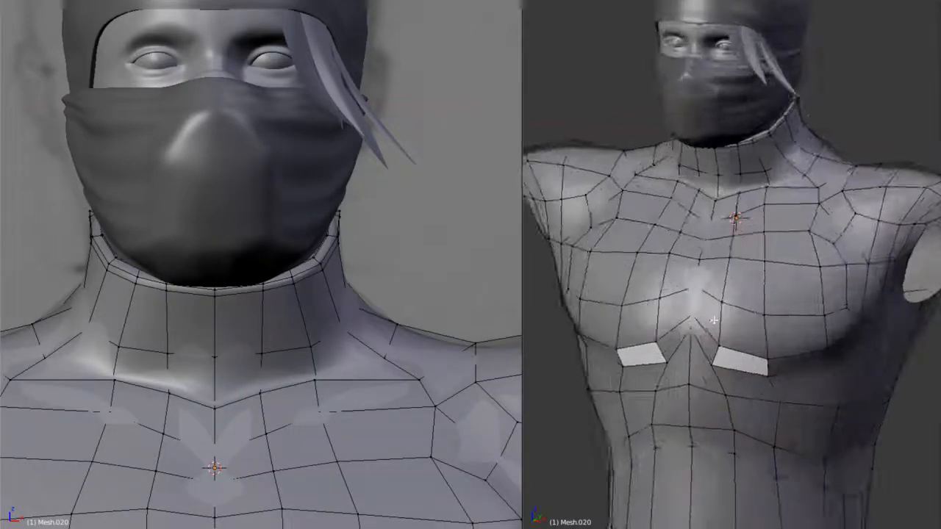
# Apply the torso's Mirror modifier in Object Mode and display the Subsurf result on the editing cage
pyautogui.press('KP_3')
pyautogui.scroll(-6, 330, 330)
pyautogui.keyDown('shift'); pyautogui.moveTo(330, 330); pyautogui.dragTo(359, 285, button='middle'); pyautogui.keyUp('shift')
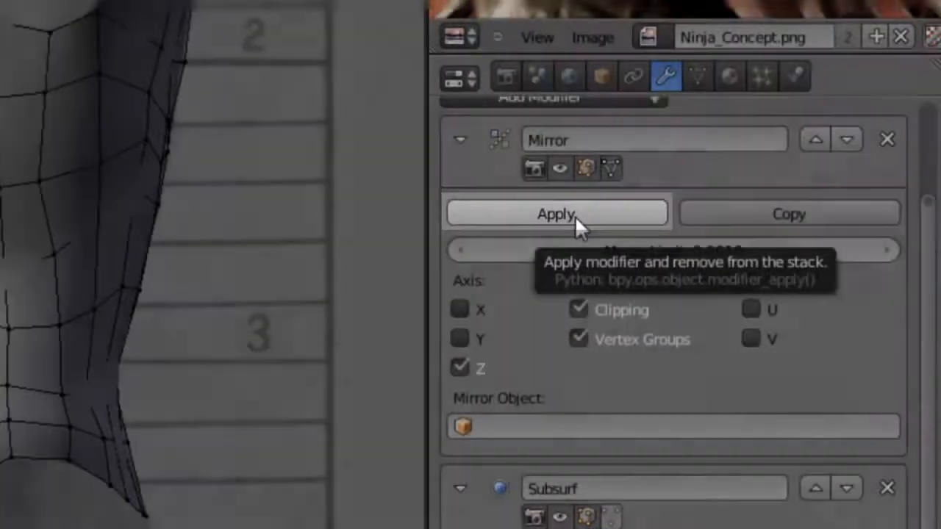
pyautogui.click(575, 216)
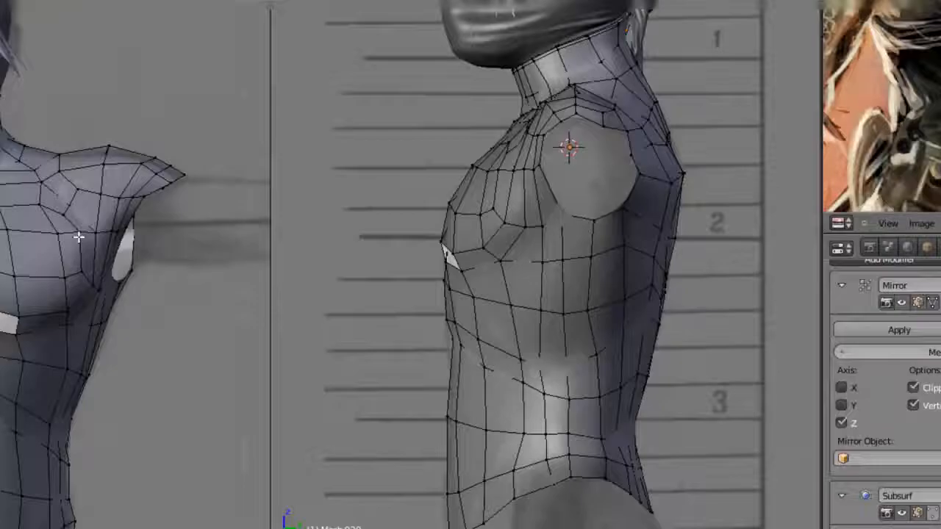
pyautogui.press('Tab')
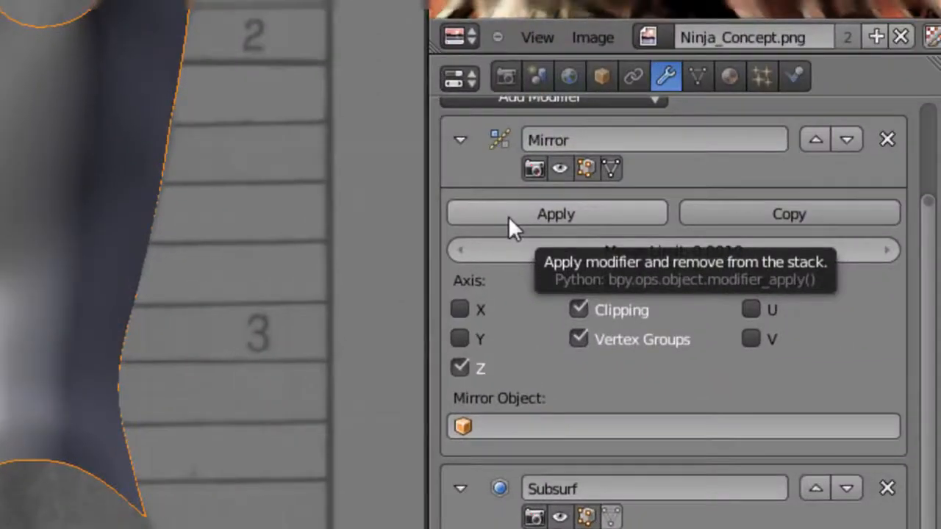
pyautogui.click(508, 219)
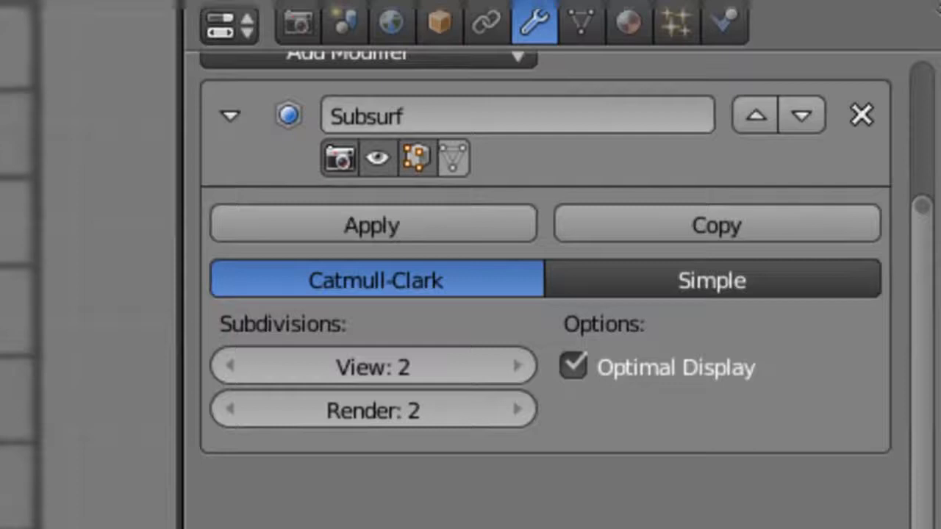
pyautogui.click(453, 158)
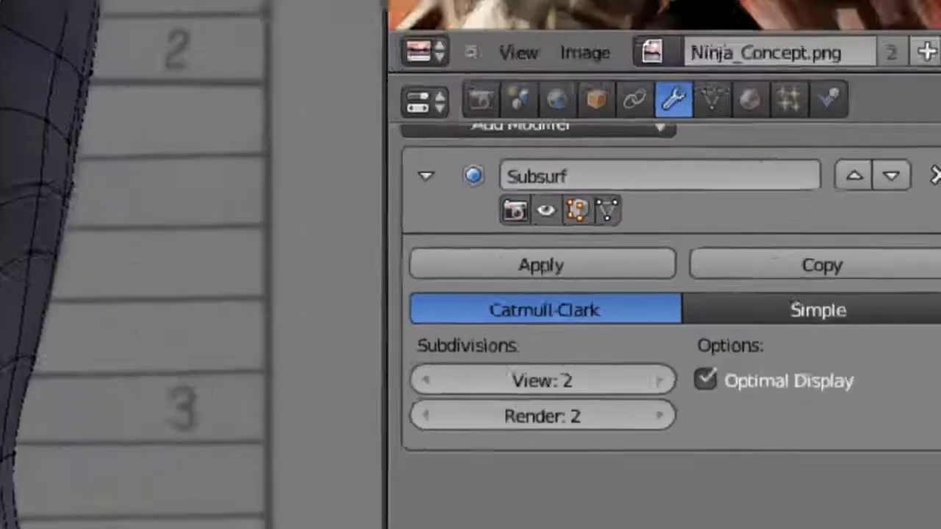
# Select the front centre-line edges from the base of the neck to the upper abdomen and mark them as a seam
pyautogui.rightClick(289, 226)
pyautogui.keyDown('shift'); pyautogui.rightClick(290, 252); pyautogui.keyUp('shift')
pyautogui.keyDown('shift'); pyautogui.rightClick(291, 276); pyautogui.keyUp('shift')
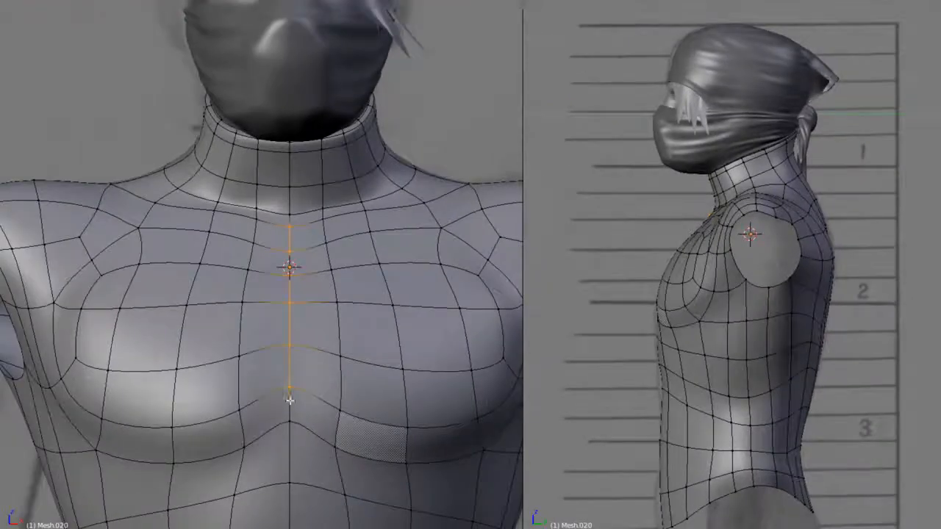
pyautogui.keyDown('shift'); pyautogui.rightClick(289, 424); pyautogui.keyUp('shift')
pyautogui.keyDown('shift'); pyautogui.moveTo(289, 424); pyautogui.dragTo(293, 336, button='middle'); pyautogui.keyUp('shift')
pyautogui.scroll(-2, 292, 330)
pyautogui.keyDown('shift'); pyautogui.rightClick(285, 354); pyautogui.keyUp('shift')
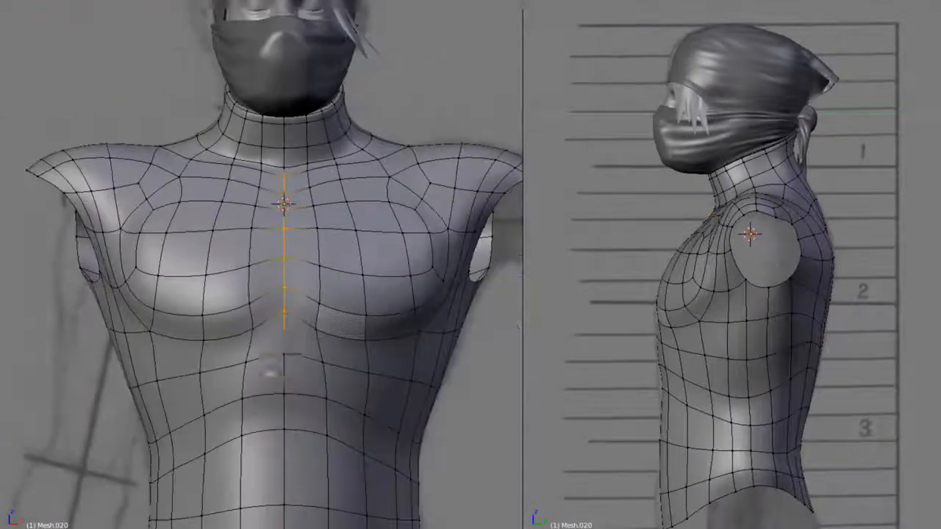
pyautogui.keyDown('shift'); pyautogui.moveTo(288, 402); pyautogui.dragTo(289, 378, button='middle'); pyautogui.keyUp('shift')
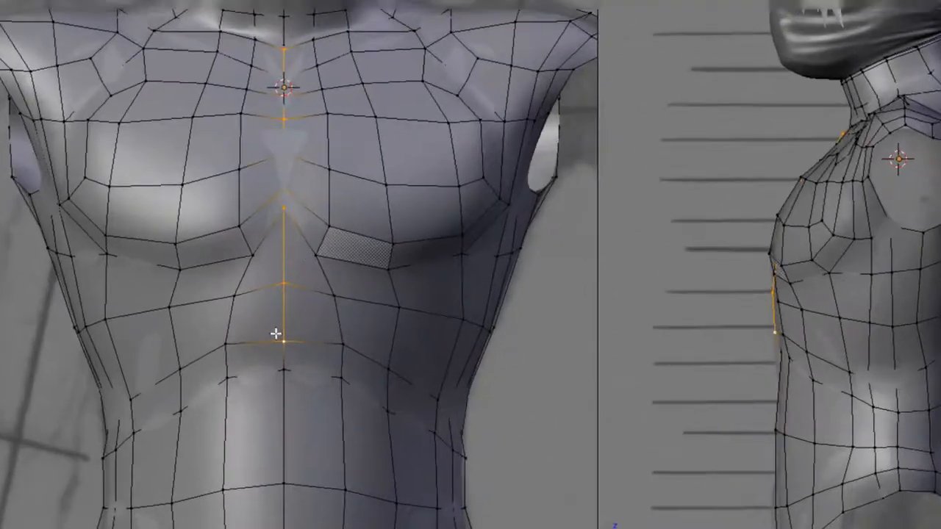
pyautogui.hotkey('ctrl', 'e')
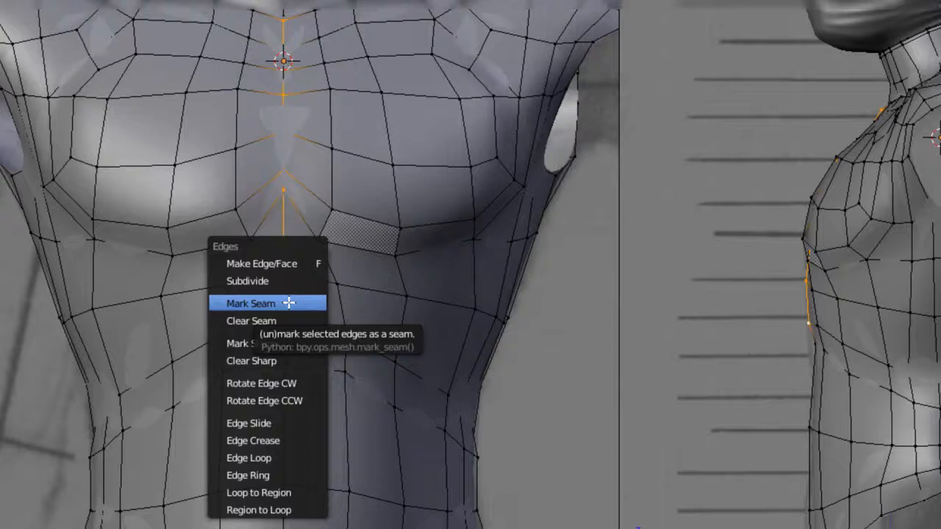
pyautogui.click(288, 303)
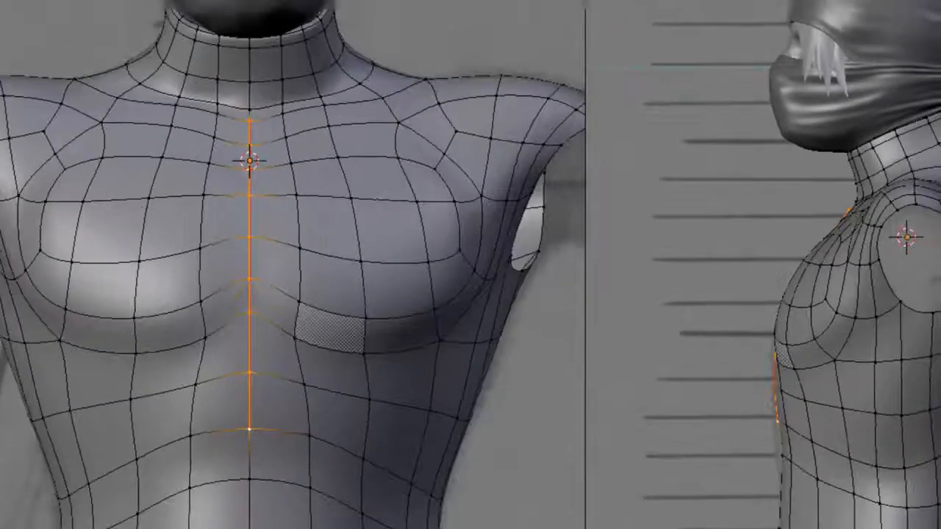
# Add a mesh circle as a separate object in wireframe display and rotate it about the X axis to face the front
pyautogui.press('Tab')
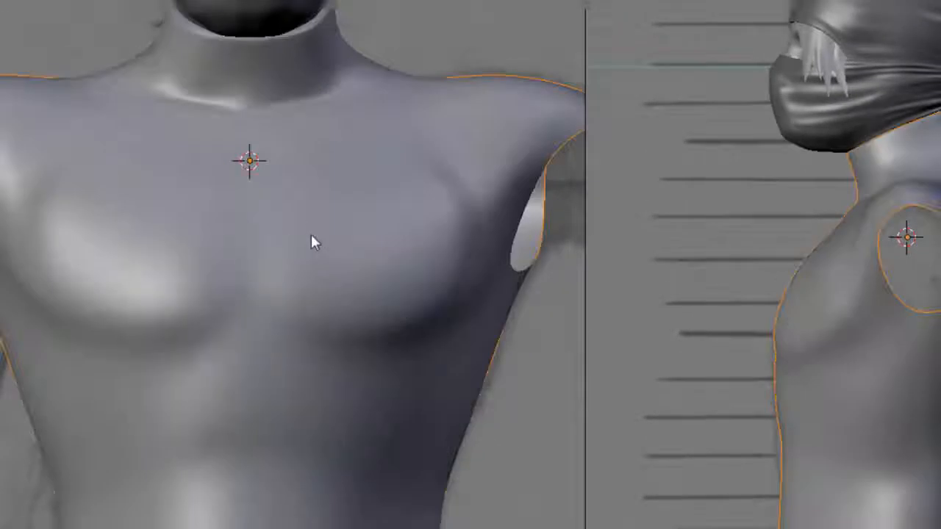
pyautogui.press('z')
pyautogui.hotkey('shift', 'a')
pyautogui.press('Escape')
pyautogui.hotkey('shift', 'a')
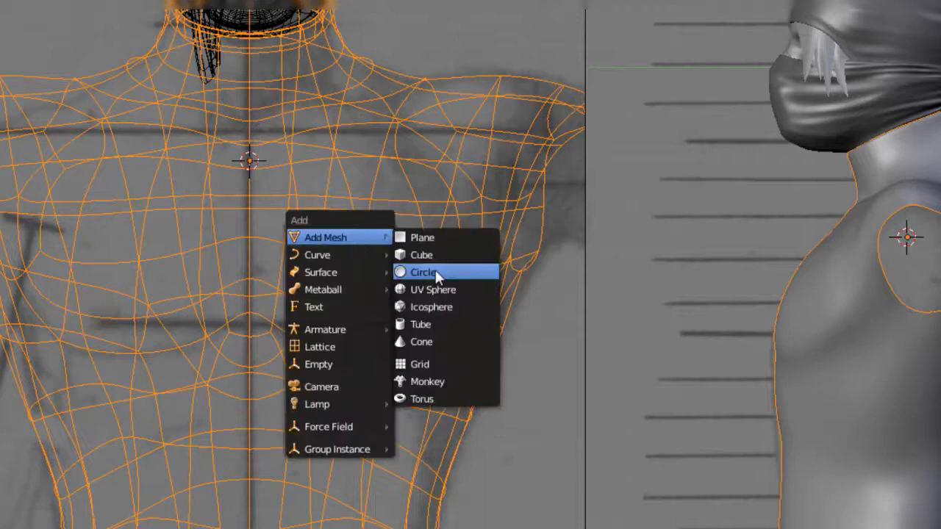
pyautogui.click(435, 272)
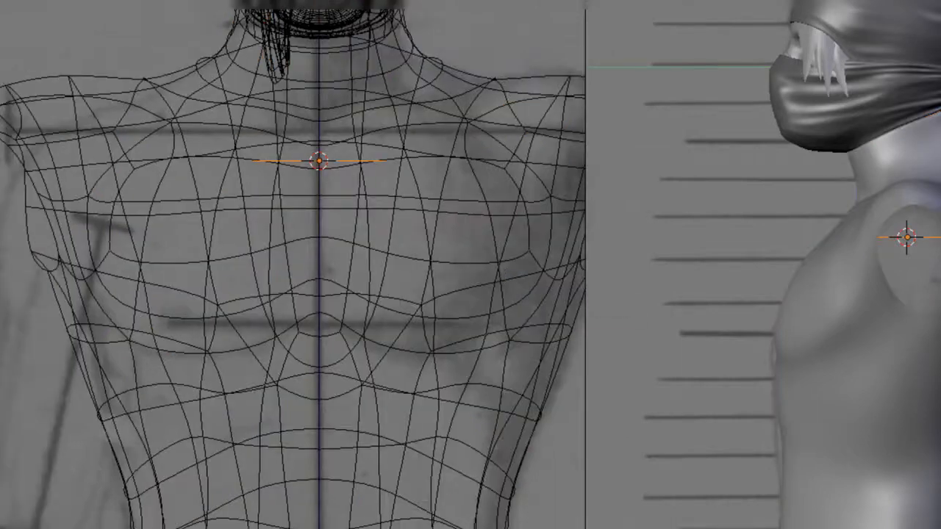
pyautogui.keyDown('shift'); pyautogui.moveTo(455, 168); pyautogui.dragTo(385, 168, button='middle'); pyautogui.keyUp('shift')
pyautogui.press('r')
pyautogui.press('x')
pyautogui.click(273, 306)
pyautogui.press('Tab')
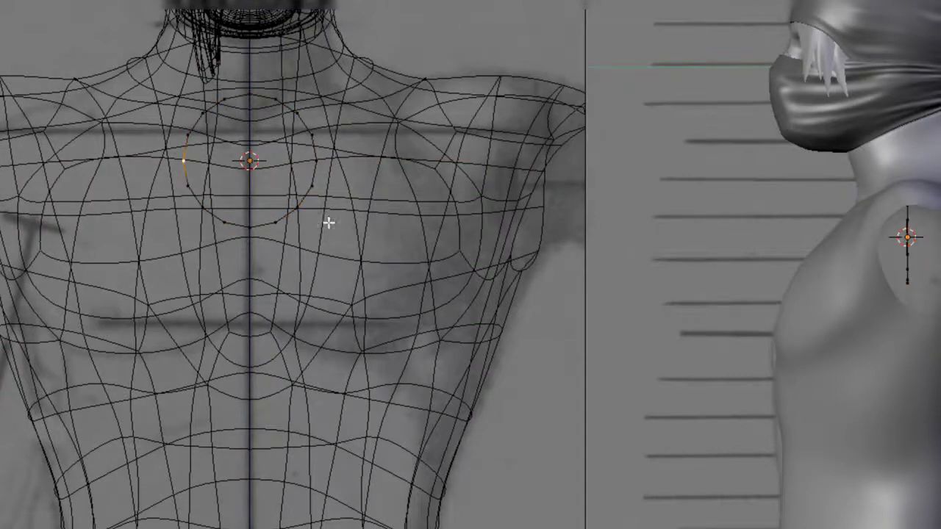
# Enlarge the circle and move it down along Z so it surrounds the chest area
pyautogui.press('Tab')
pyautogui.press('s')
pyautogui.click(491, 266)
pyautogui.press('g')
pyautogui.press('z')
pyautogui.click(442, 348)
# Delete the circle's vertices on the character's right side, leaving a half-circle arc
pyautogui.press('Tab')
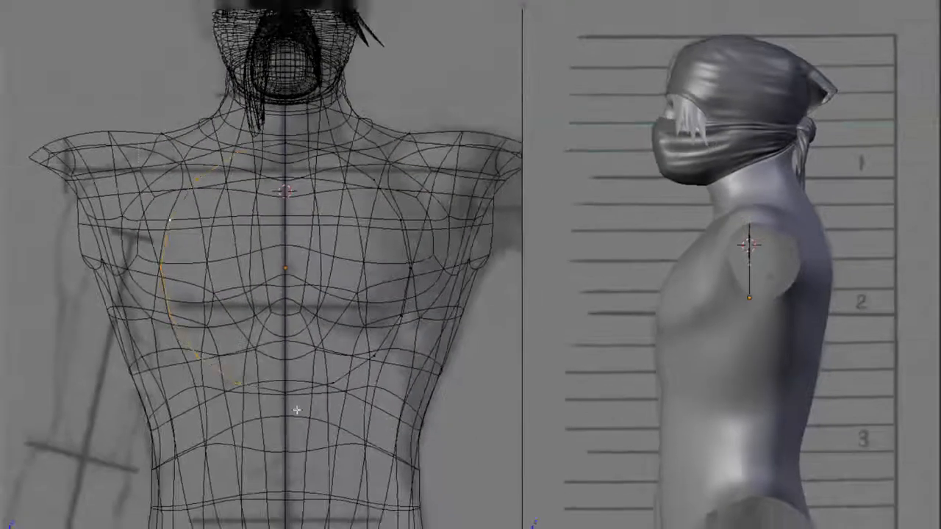
pyautogui.press('x')
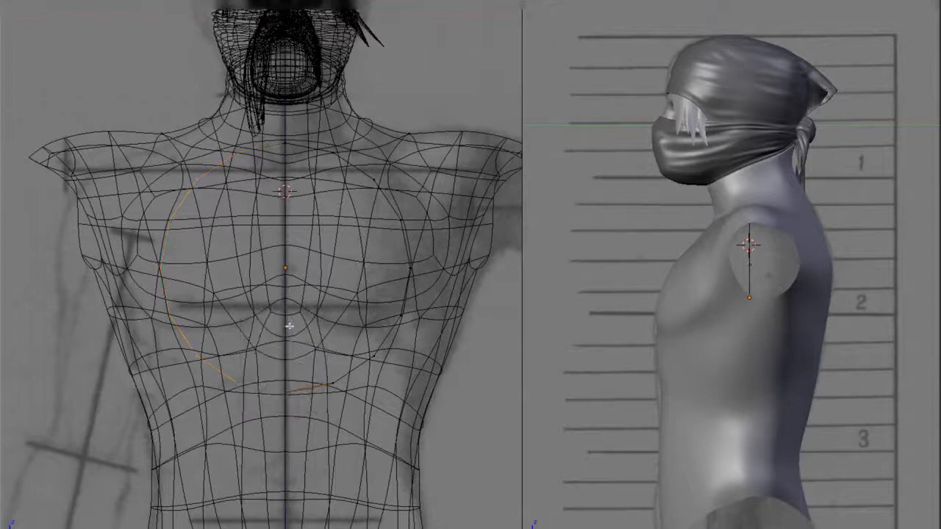
pyautogui.click(290, 326)
# Join the half-circle arc with the torso mesh and move the arc in front of the chest in solid display
pyautogui.press('Tab')
pyautogui.rightClick(368, 358)
pyautogui.keyDown('shift'); pyautogui.rightClick(373, 357); pyautogui.keyUp('shift')
pyautogui.keyDown('shift'); pyautogui.rightClick(408, 358); pyautogui.keyUp('shift')
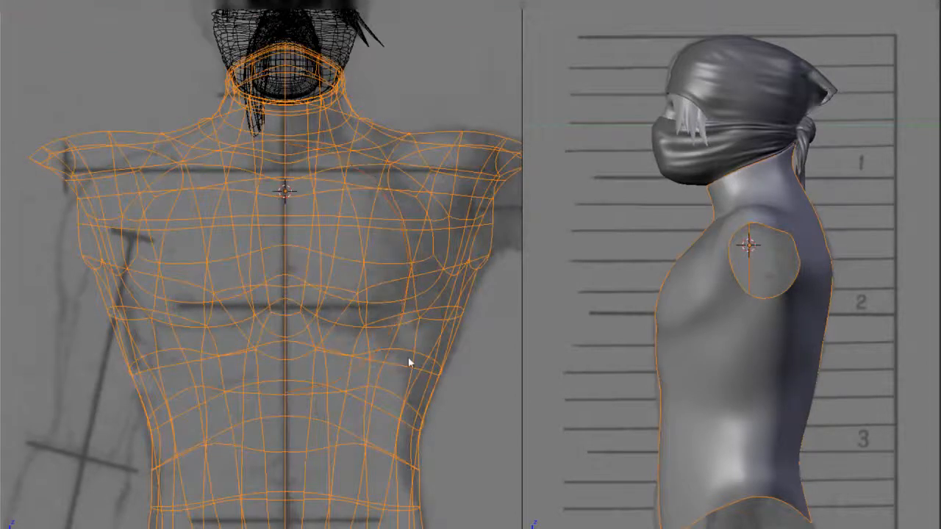
pyautogui.hotkey('ctrl', 'j')
pyautogui.press('Tab')
pyautogui.keyDown('alt'); pyautogui.rightClick(337, 374); pyautogui.keyUp('alt')
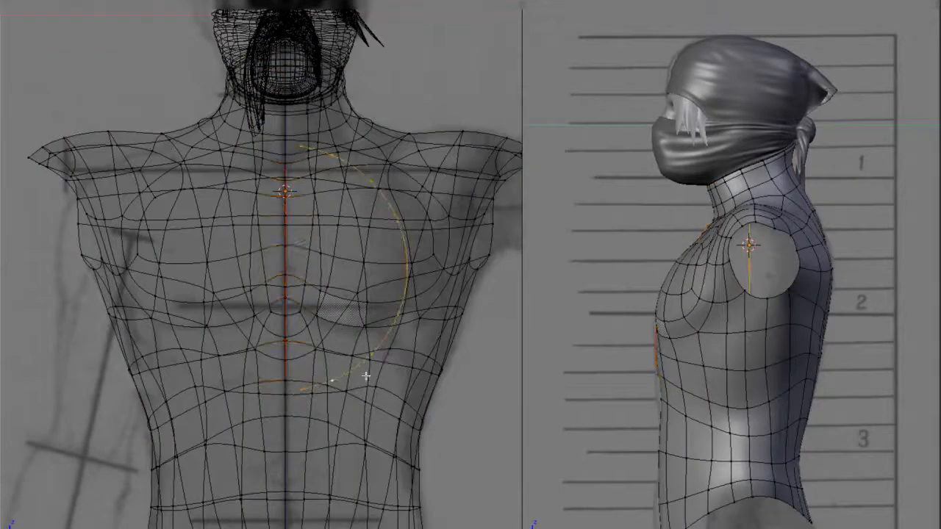
pyautogui.press('z')
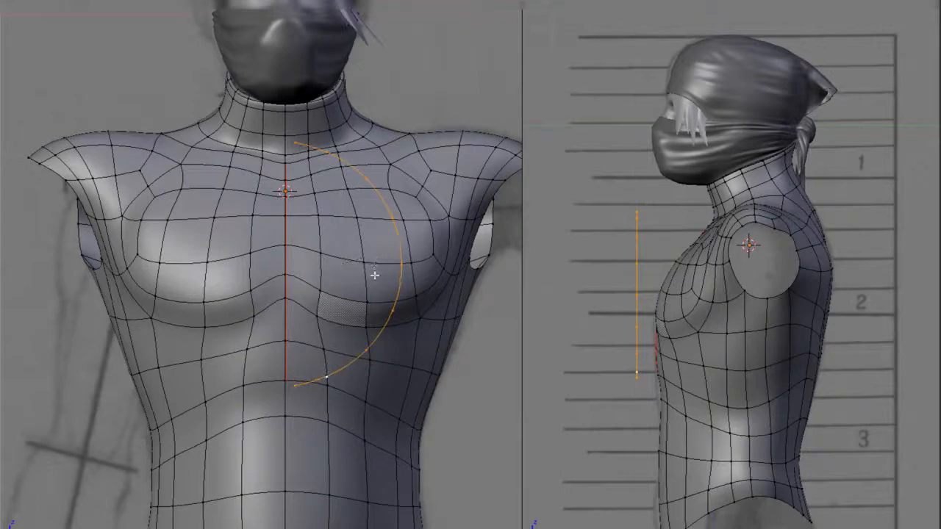
# Extend the seam down the front centre line to the level of the arc's lower end
pyautogui.rightClick(278, 423)
pyautogui.keyDown('shift'); pyautogui.rightClick(282, 386); pyautogui.keyUp('shift')
pyautogui.hotkey('ctrl', 'e')
pyautogui.click(285, 386)
# Reposition the arc in the front view and enlarge it to span the length of the seam
pyautogui.keyDown('alt'); pyautogui.rightClick(297, 403); pyautogui.keyUp('alt')
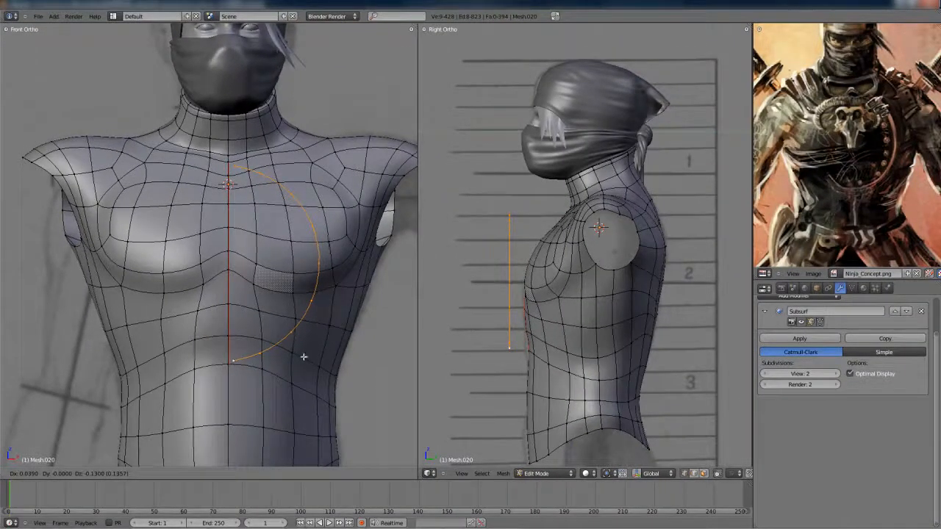
pyautogui.click(307, 357)
pyautogui.press('s')
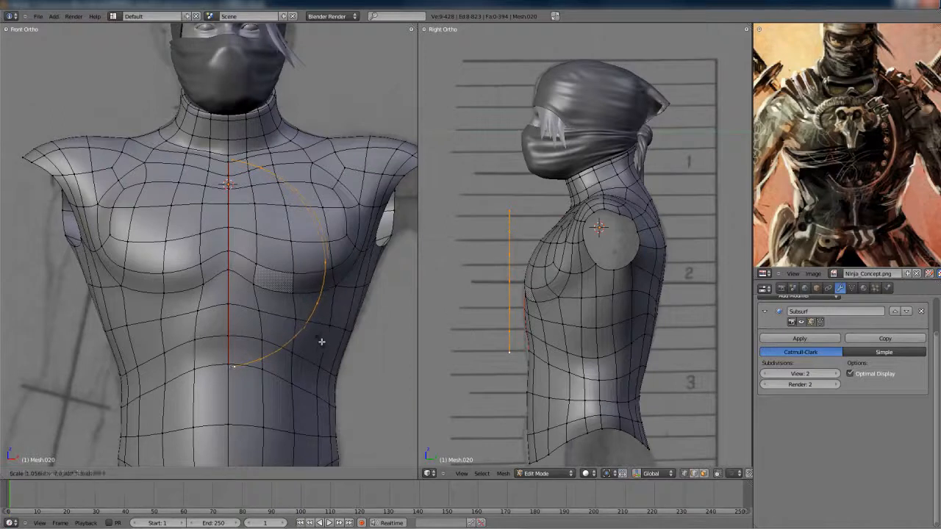
pyautogui.click(331, 343)
# Tilt the arc in the side view, then move and scale it along Y to follow the chest's slope
pyautogui.press('r')
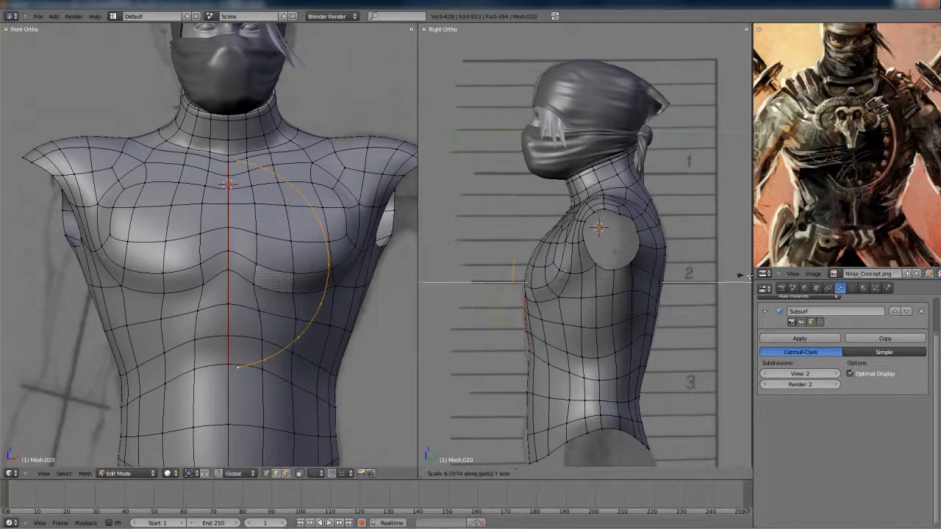
pyautogui.click(467, 270)
pyautogui.scroll(2, 516, 285)
pyautogui.keyDown('shift'); pyautogui.moveTo(523, 288); pyautogui.dragTo(570, 270, button='middle'); pyautogui.keyUp('shift')
pyautogui.press('g')
pyautogui.press('y')
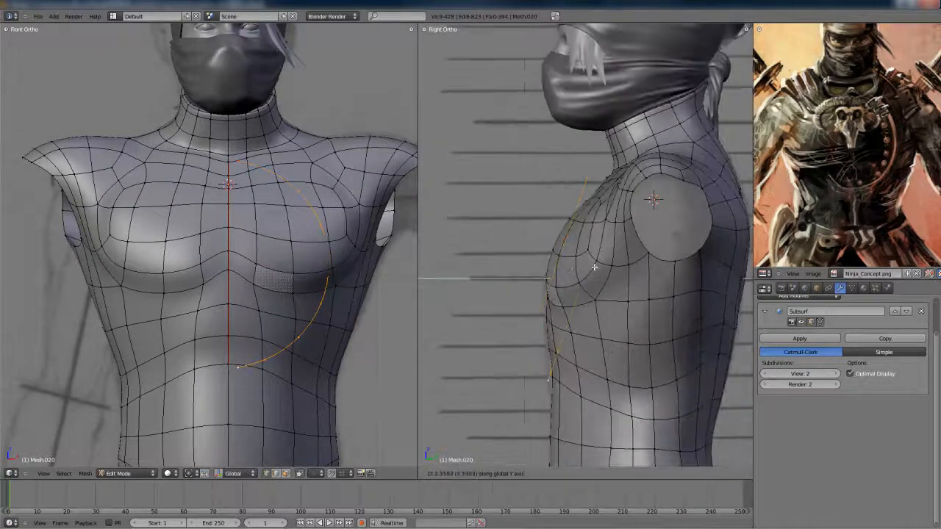
pyautogui.click(573, 265)
pyautogui.press('s')
pyautogui.press('y')
pyautogui.click(630, 267)
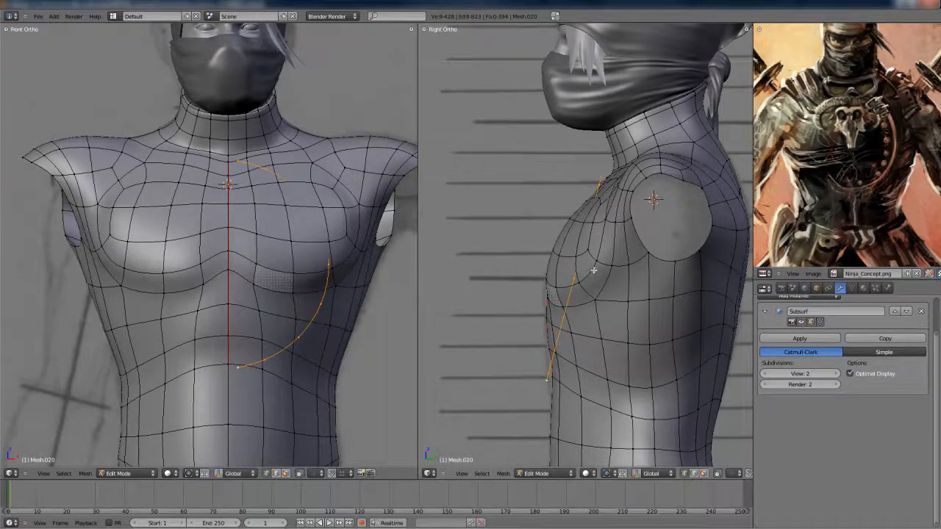
# Move the arc's mid-chest points along Y in the side view to fit the chest surface
pyautogui.scroll(2, 577, 245)
pyautogui.rightClick(583, 238)
pyautogui.press('z')
pyautogui.press('g')
pyautogui.press('y')
pyautogui.click(585, 248)
pyautogui.press('z')
pyautogui.rightClick(589, 199)
pyautogui.press('z')
pyautogui.press('g')
pyautogui.press('y')
pyautogui.click(611, 234)
# Move the arc's upper points back along Y to fit the upper chest
pyautogui.rightClick(599, 171)
pyautogui.press('g')
pyautogui.press('y')
pyautogui.click(624, 205)
pyautogui.press('g')
pyautogui.press('y')
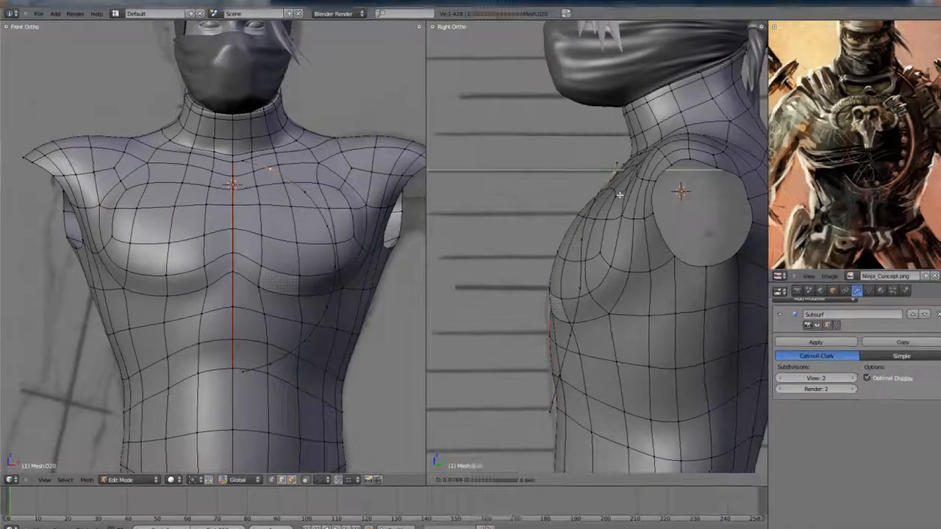
pyautogui.click(620, 196)
# Fit the arc's lower points to the abdomen along Y and check them against the torso
pyautogui.keyDown('shift'); pyautogui.moveTo(587, 334); pyautogui.dragTo(592, 276, button='middle'); pyautogui.keyUp('shift')
pyautogui.rightClick(593, 276)
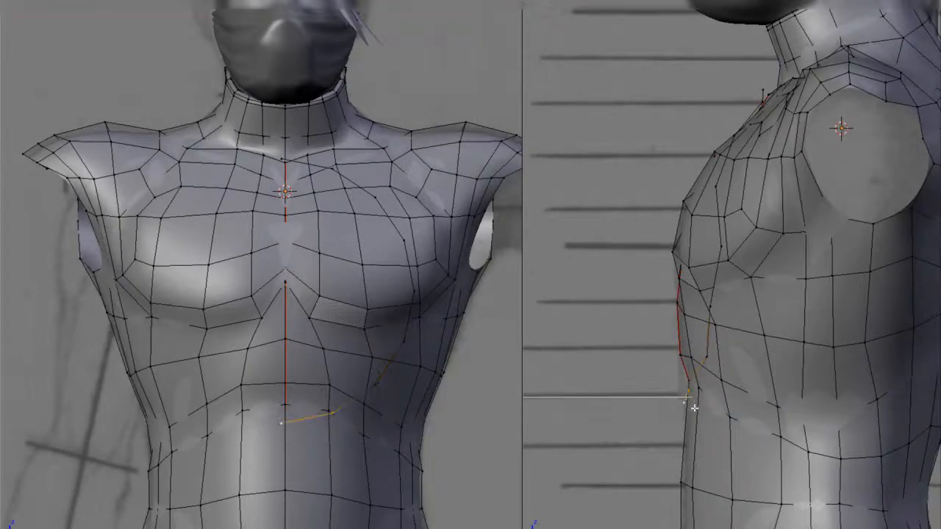
pyautogui.press('Tab')
pyautogui.moveTo(708, 321); pyautogui.dragTo(728, 384, button='middle')
pyautogui.scroll(-4, 861, 322)
pyautogui.press('Tab')
pyautogui.scroll(4, 736, 389)
# Try to merge the arc's lower end vertex with the bottom vertex of the seam
pyautogui.rightClick(720, 408)
pyautogui.keyDown('shift'); pyautogui.rightClick(724, 385); pyautogui.keyUp('shift')
pyautogui.hotkey('alt', 'm')
pyautogui.click(715, 386)
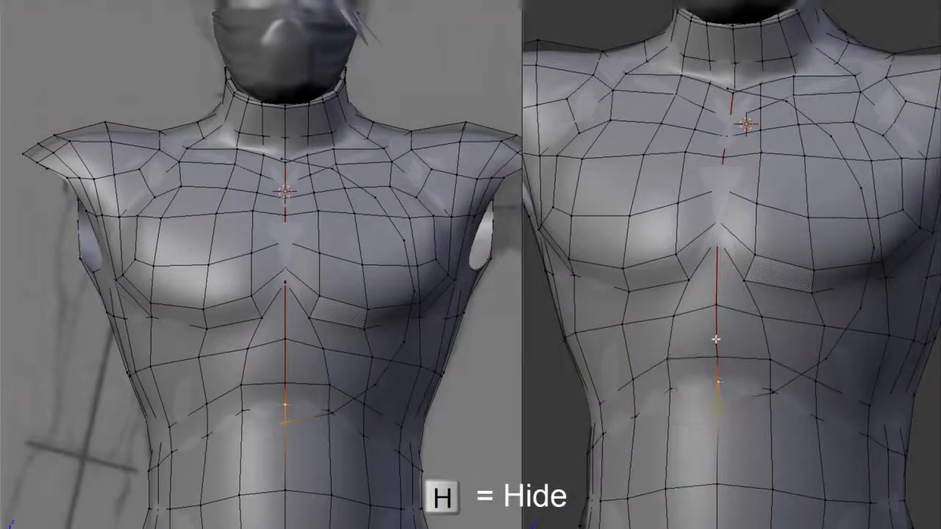
# Select the whole arc in the front view and hide it
pyautogui.keyDown('alt'); pyautogui.rightClick(717, 338); pyautogui.keyUp('alt')
pyautogui.press('KP_1')
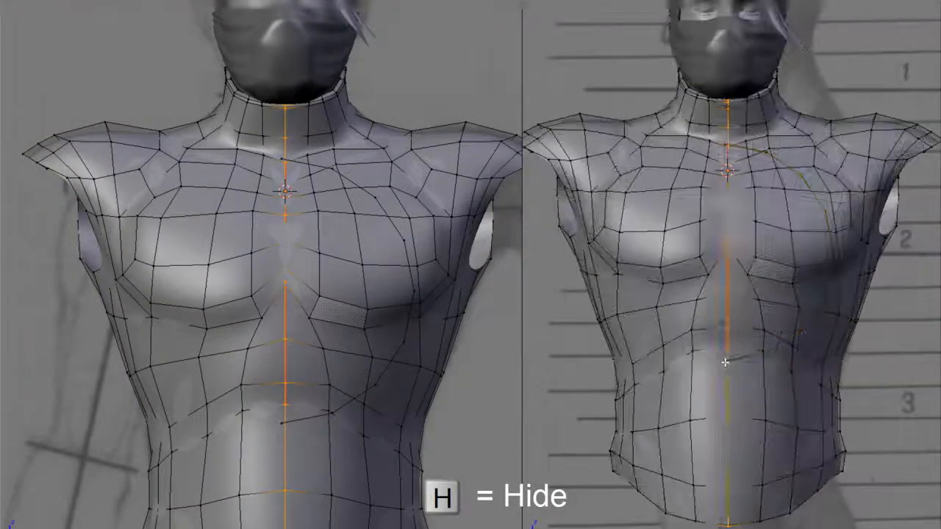
pyautogui.keyDown('alt'); pyautogui.rightClick(727, 362); pyautogui.keyUp('alt')
pyautogui.press('h')
# Select the torso's entire front centre line from the neck rim to the lower hem and rip it open
pyautogui.keyDown('alt'); pyautogui.rightClick(727, 339); pyautogui.keyUp('alt')
pyautogui.scroll(1, 731, 326)
pyautogui.scroll(2, 731, 326)
pyautogui.scroll(-2, 777, 315)
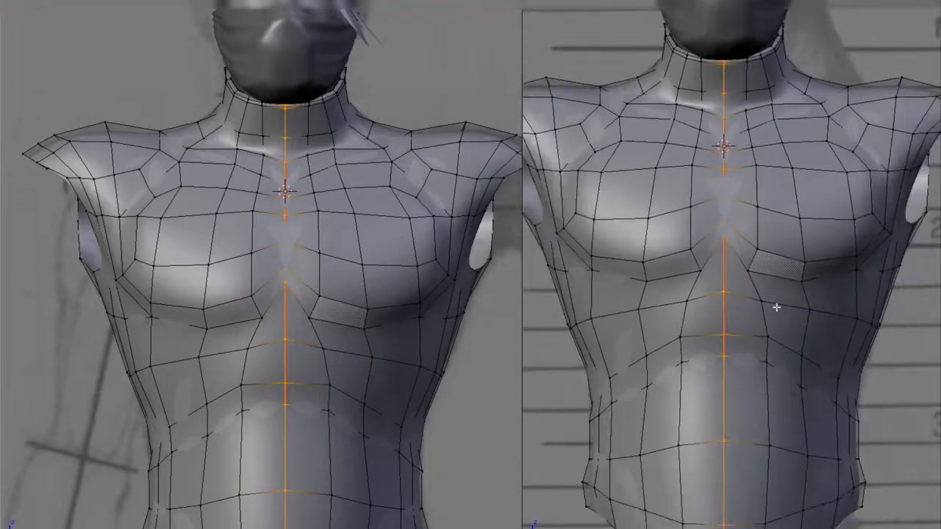
pyautogui.scroll(-2, 731, 276)
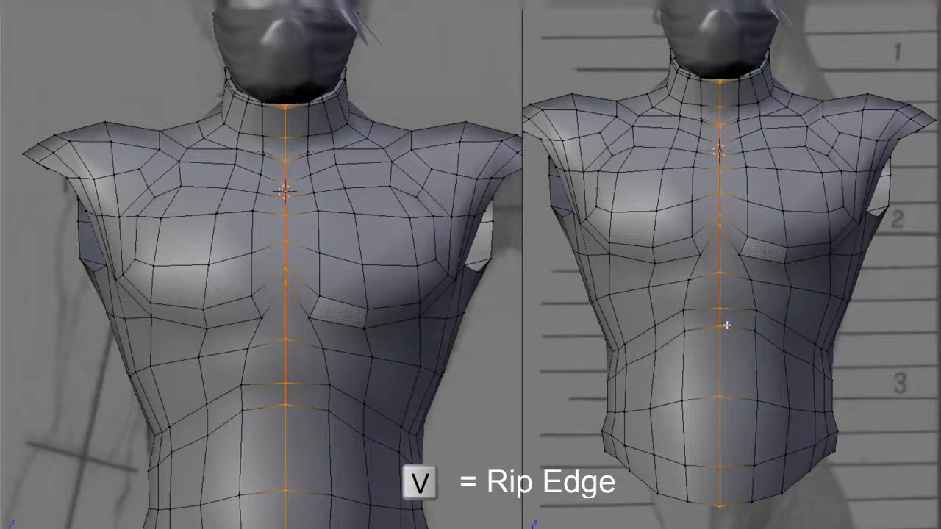
pyautogui.press('v')
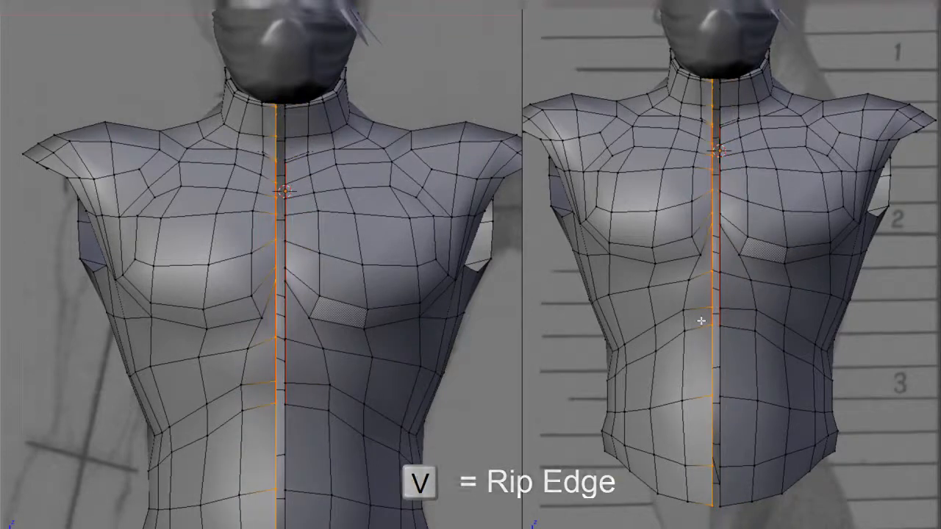
# Move the two ripped edges along X to leave a narrow, even gap down the front centre
pyautogui.rightClick(710, 325)
pyautogui.press('g')
pyautogui.press('x')
pyautogui.click(716, 330)
pyautogui.press('g')
pyautogui.press('x')
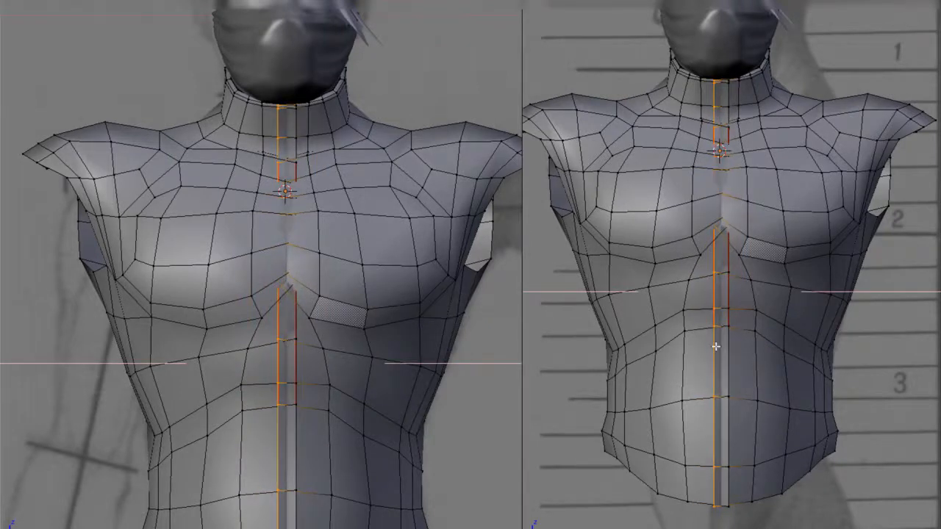
pyautogui.click(729, 355)
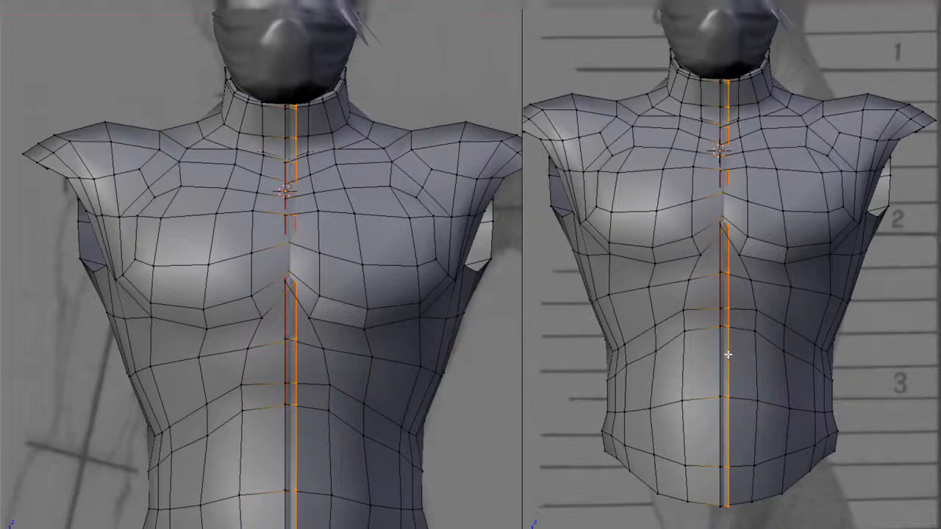
pyautogui.press('g')
pyautogui.press('x')
pyautogui.click(737, 354)
# Inspect the gap between the ripped front edges from several angles around the chest and abdomen
pyautogui.moveTo(737, 355); pyautogui.dragTo(729, 372, button='middle')
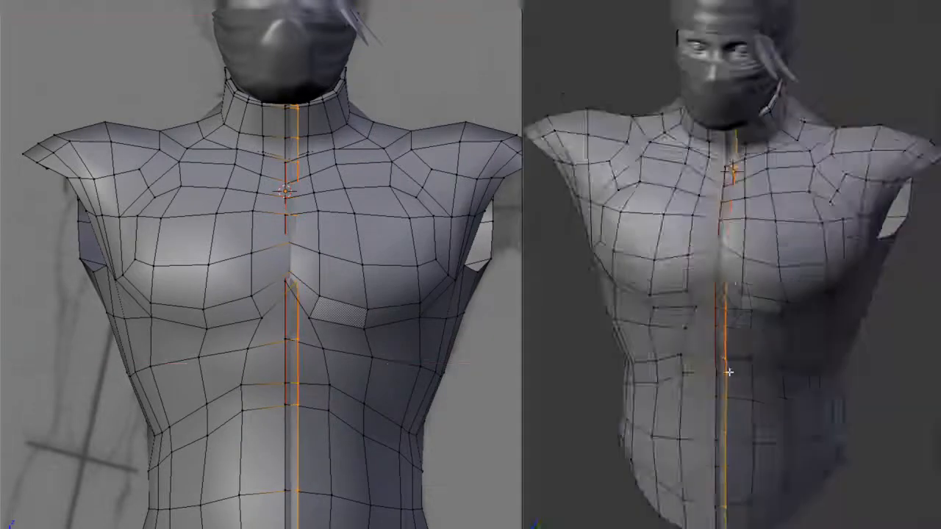
pyautogui.scroll(5, 728, 372)
pyautogui.keyDown('alt'); pyautogui.rightClick(687, 430); pyautogui.keyUp('alt')
pyautogui.moveTo(758, 405); pyautogui.dragTo(730, 405, button='middle')
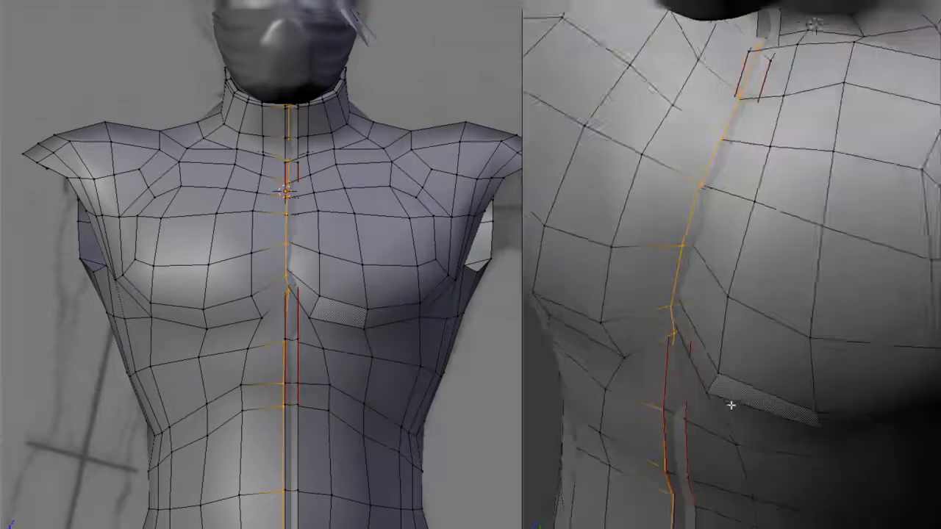
pyautogui.press('a')
pyautogui.scroll(-3, 701, 378)
pyautogui.moveTo(701, 378); pyautogui.dragTo(724, 363, button='middle')
pyautogui.scroll(-3, 729, 357)
pyautogui.scroll(1, 739, 346)
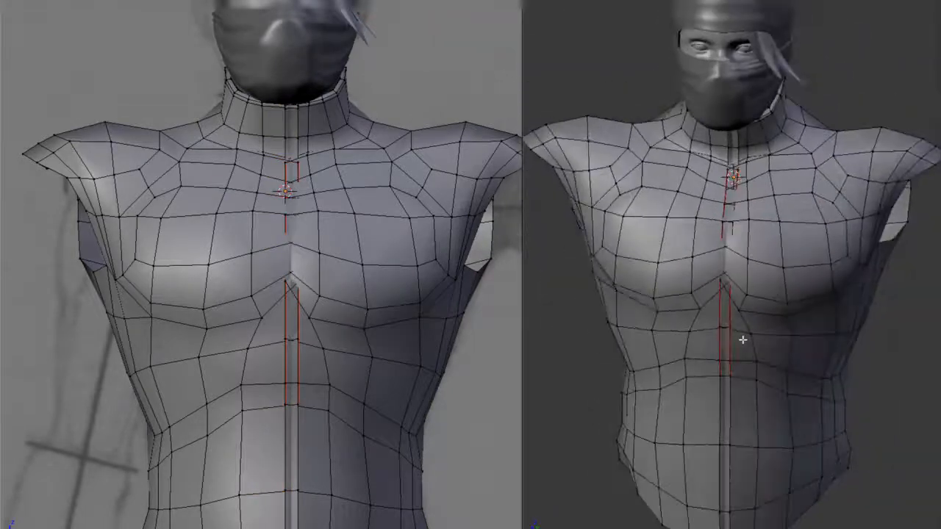
# Select the ripped edge on the character's left side and deselect its portion below the seam
pyautogui.keyDown('alt'); pyautogui.rightClick(731, 366); pyautogui.keyUp('alt')
pyautogui.moveTo(731, 366); pyautogui.dragTo(795, 429, button='middle')
pyautogui.press('b')
pyautogui.moveTo(710, 448); pyautogui.dragTo(764, 481, button='middle')
pyautogui.keyDown('shift'); pyautogui.moveTo(753, 306); pyautogui.dragTo(748, 439, button='middle'); pyautogui.keyUp('shift')
pyautogui.press('z')
pyautogui.scroll(6, 736, 188)
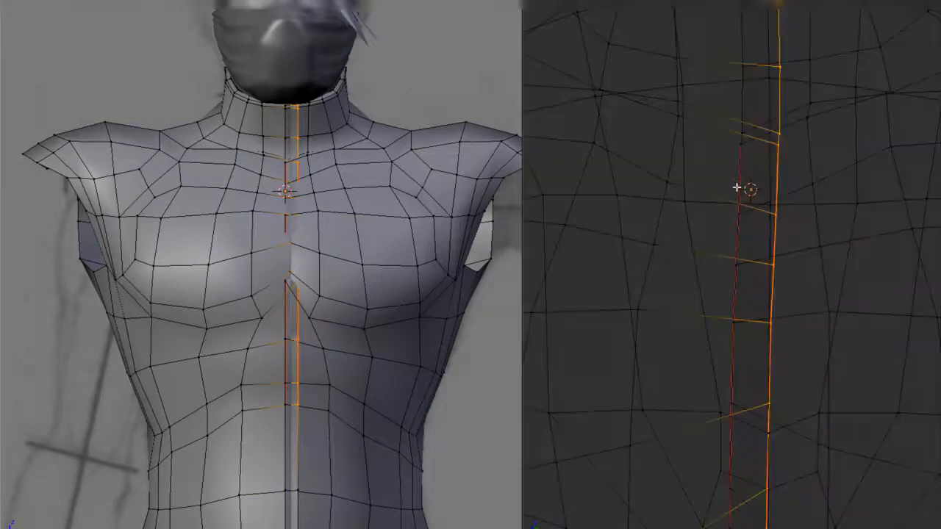
# Deselect the neck vertices of the ripped edge so only its seam-marked span stays selected
pyautogui.keyDown('shift'); pyautogui.moveTo(760, 44); pyautogui.dragTo(742, 177, button='middle'); pyautogui.keyUp('shift')
pyautogui.press('z')
pyautogui.press('b')
pyautogui.moveTo(705, 81)
pyautogui.mouseDown(button='middle')
pyautogui.moveTo(815, 250)
pyautogui.moveTo(819, 273)
pyautogui.mouseUp(button='middle')
pyautogui.press('z')
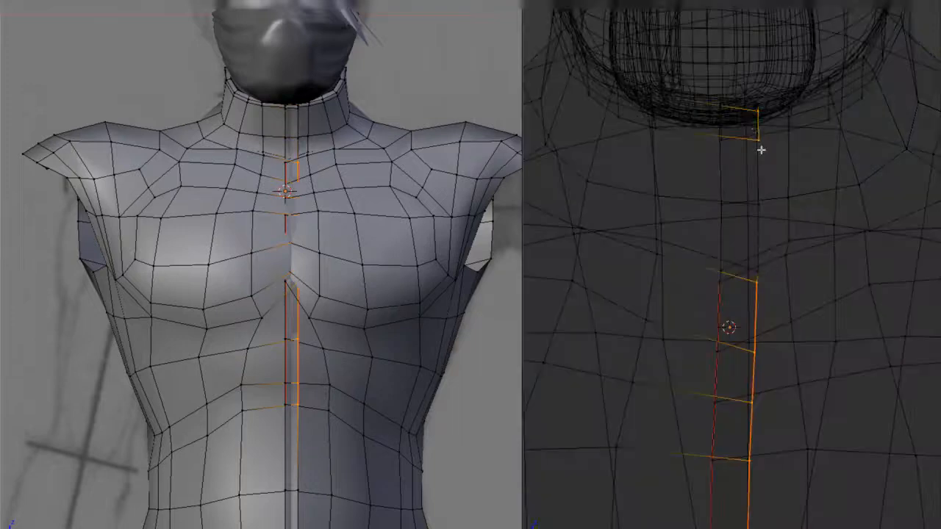
pyautogui.press('b')
pyautogui.moveTo(749, 104); pyautogui.dragTo(788, 154, button='middle')
pyautogui.scroll(-6, 789, 294)
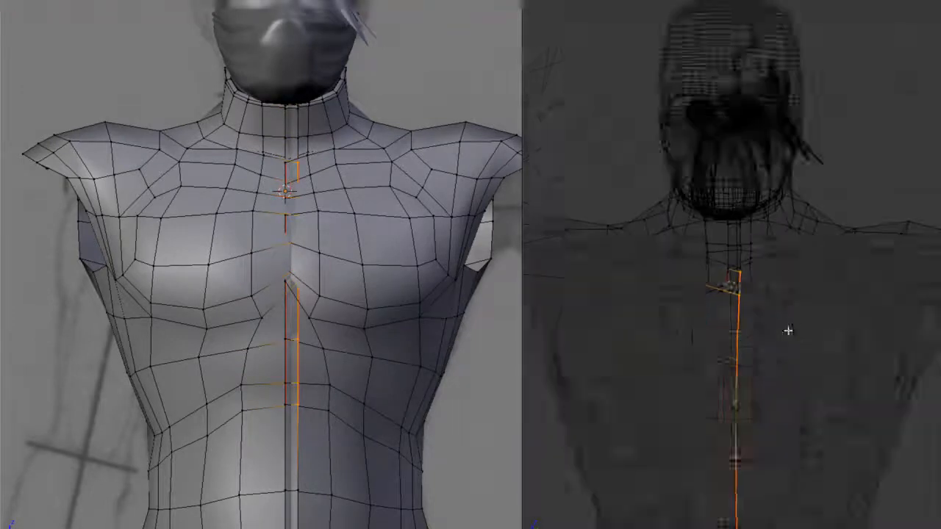
pyautogui.keyDown('shift'); pyautogui.moveTo(794, 347); pyautogui.dragTo(800, 174, button='middle'); pyautogui.keyUp('shift')
pyautogui.press('z')
pyautogui.moveTo(798, 303); pyautogui.dragTo(803, 292, button='middle')
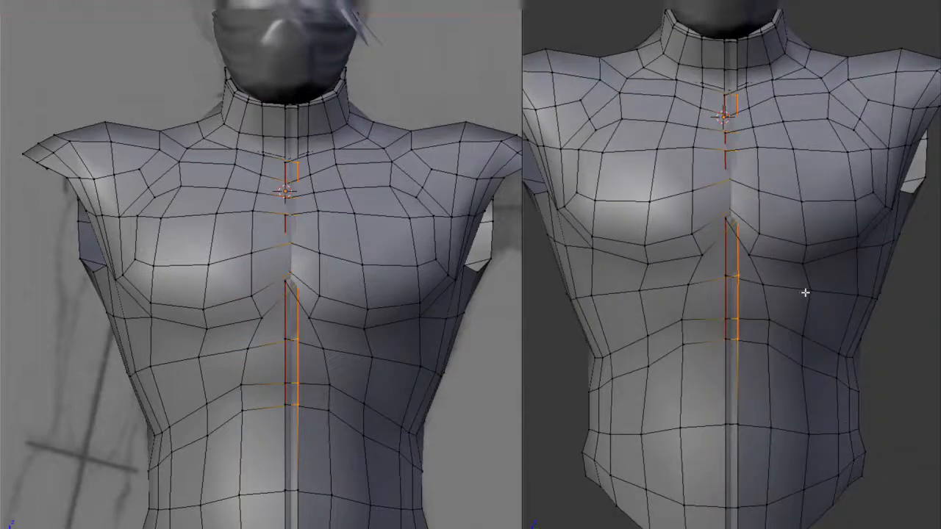
# Duplicate the selected seam edges in place and separate the copy into its own object
pyautogui.hotkey('shift', 'd')
pyautogui.rightClick(762, 311)
pyautogui.press('p')
pyautogui.click(762, 312)
pyautogui.press('Tab')
# Separate the half-circle arc from the torso and combine it with the duplicated seam line in one object
pyautogui.press('z')
pyautogui.press('Tab')
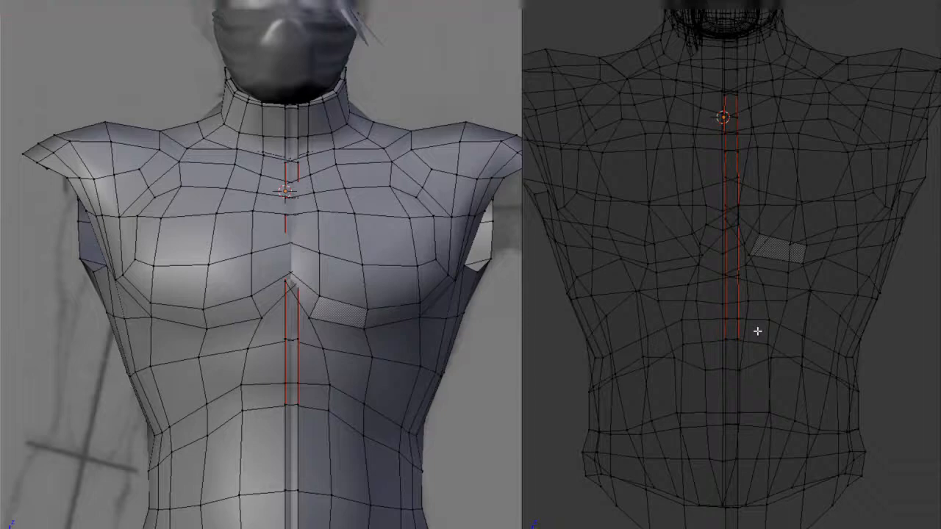
pyautogui.keyDown('alt'); pyautogui.rightClick(764, 337); pyautogui.keyUp('alt')
pyautogui.press('p')
pyautogui.click(769, 334)
pyautogui.press('Tab')
pyautogui.rightClick(738, 312)
pyautogui.keyDown('shift'); pyautogui.rightClick(784, 338); pyautogui.keyUp('shift')
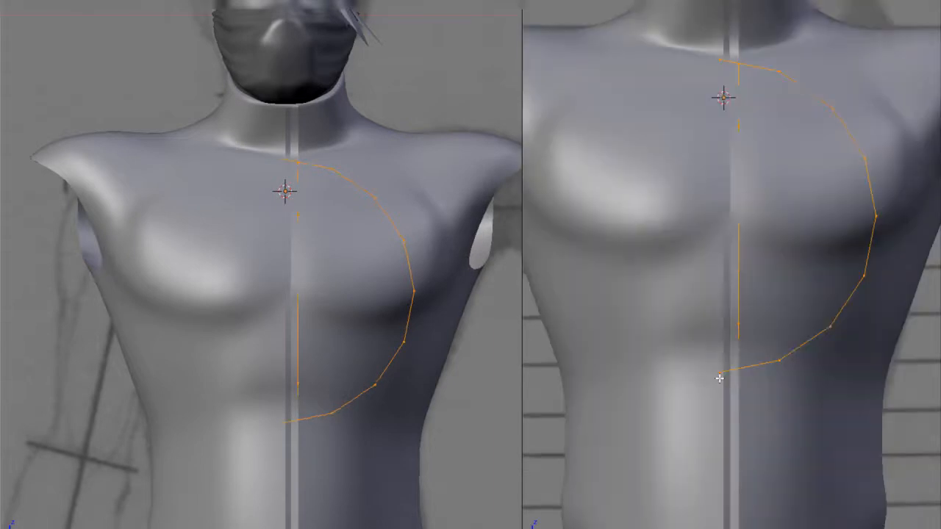
# Shift the half-circle arc along X so that both its ends line up with the seam line
pyautogui.press('Tab')
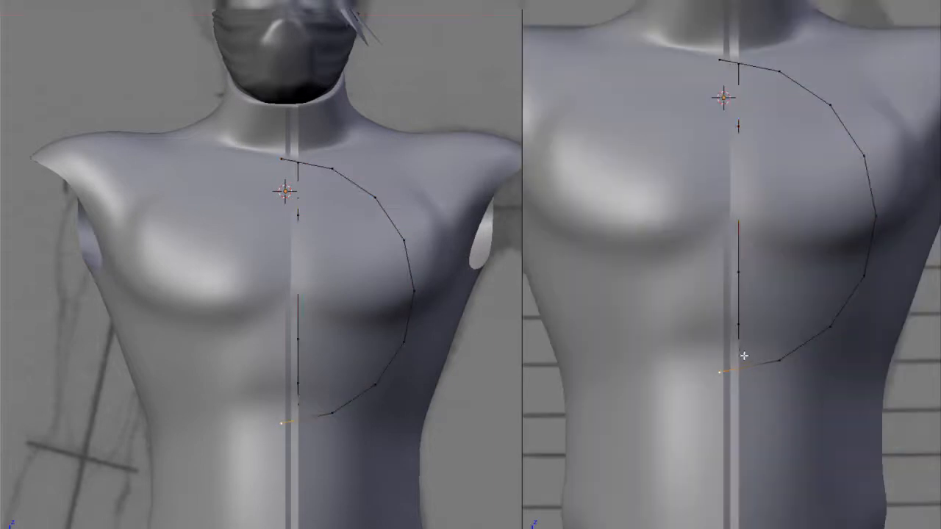
pyautogui.press('l')
pyautogui.press('s')
pyautogui.press('x')
pyautogui.click(803, 358)
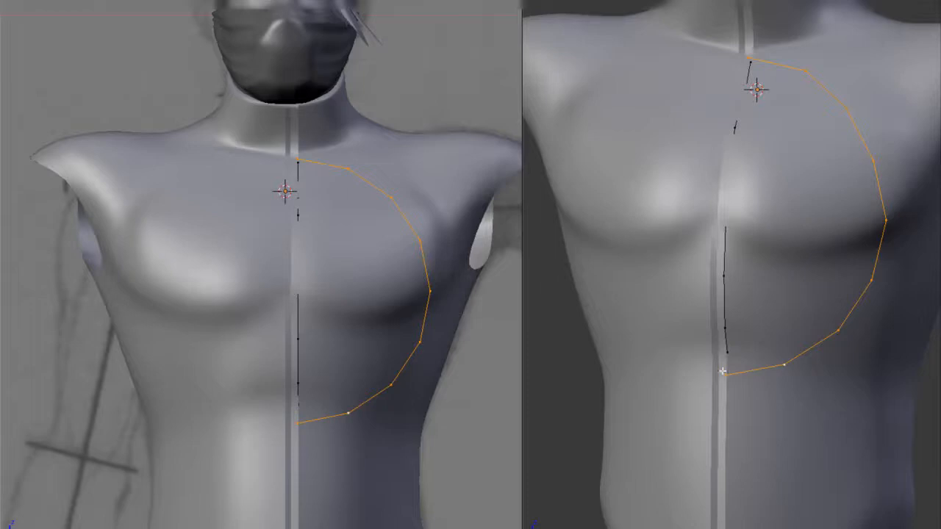
# Merge the bottom ends of the arc and the seam line into one vertex at the last selected one
pyautogui.press('Tab')
pyautogui.moveTo(735, 353); pyautogui.dragTo(718, 355, button='middle')
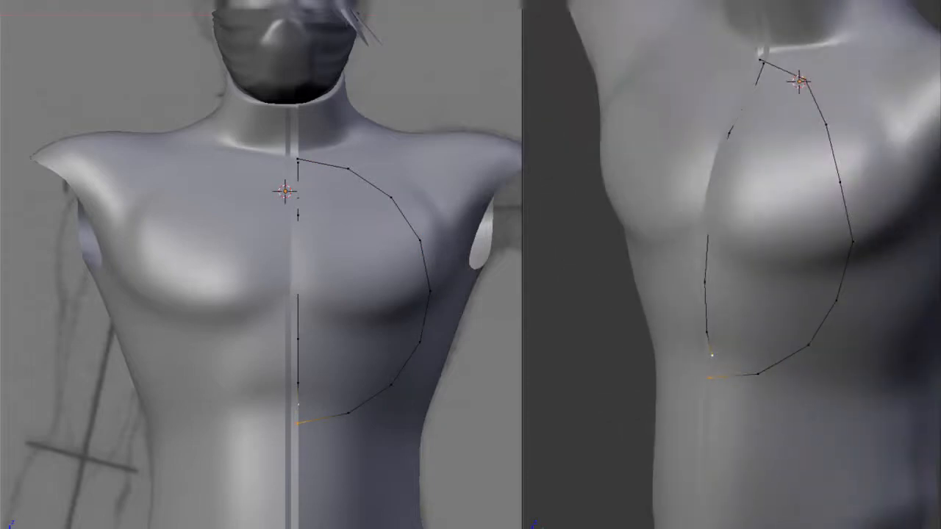
pyautogui.moveTo(729, 266); pyautogui.dragTo(747, 265, button='middle')
pyautogui.hotkey('alt', 'm')
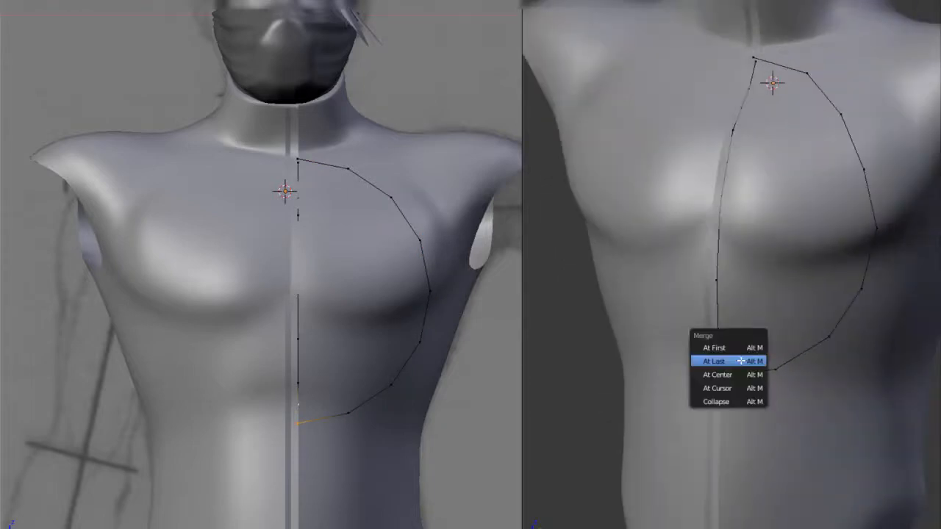
pyautogui.click(740, 361)
# Merge the top ends of the arc and the seam line near the neckline into one vertex
pyautogui.press('KP_1')
pyautogui.keyDown('shift'); pyautogui.moveTo(740, 106); pyautogui.dragTo(730, 223, button='middle'); pyautogui.keyUp('shift')
pyautogui.moveTo(729, 189); pyautogui.dragTo(724, 163, button='middle')
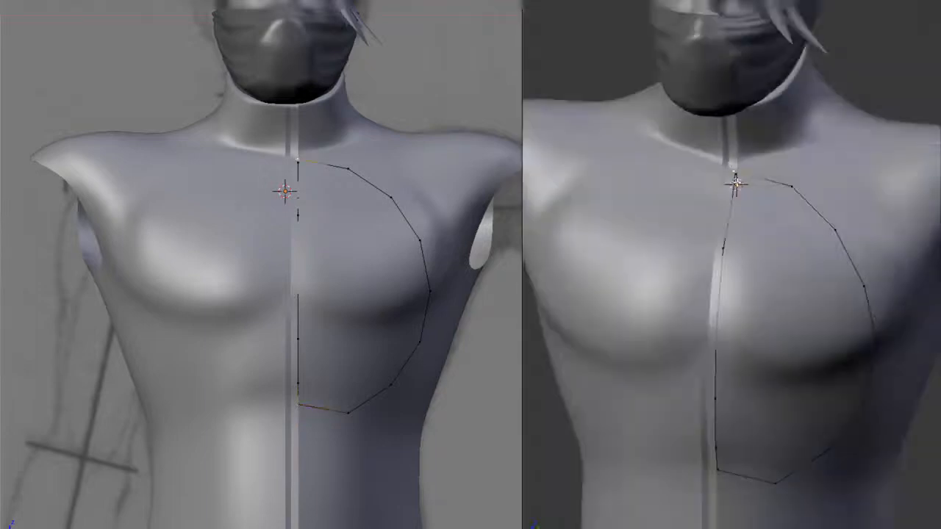
pyautogui.hotkey('alt', 'm')
pyautogui.click(737, 184)
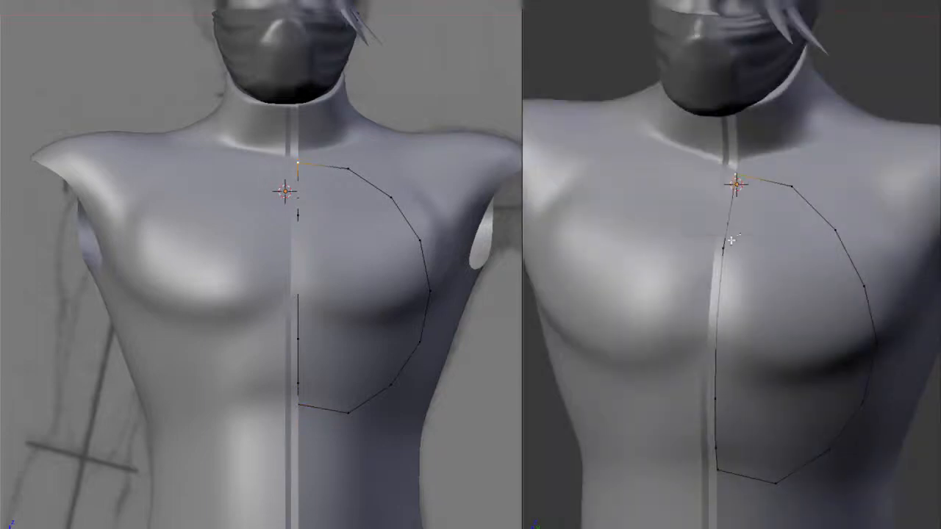
# Lower the outline's merged bottom corner vertex along Z and check the smoothed outline against the torso
pyautogui.moveTo(737, 184); pyautogui.dragTo(768, 217, button='middle')
pyautogui.press('KP_1')
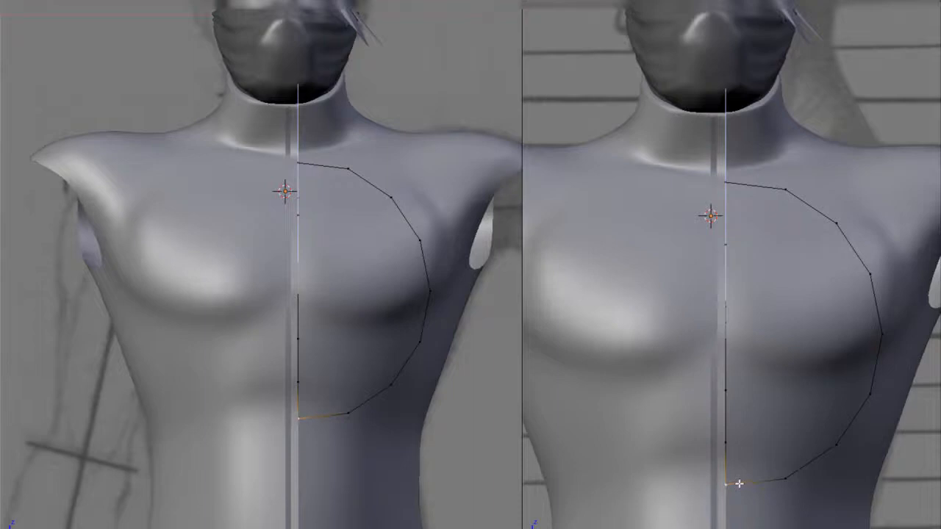
pyautogui.moveTo(755, 377); pyautogui.dragTo(761, 349, button='middle')
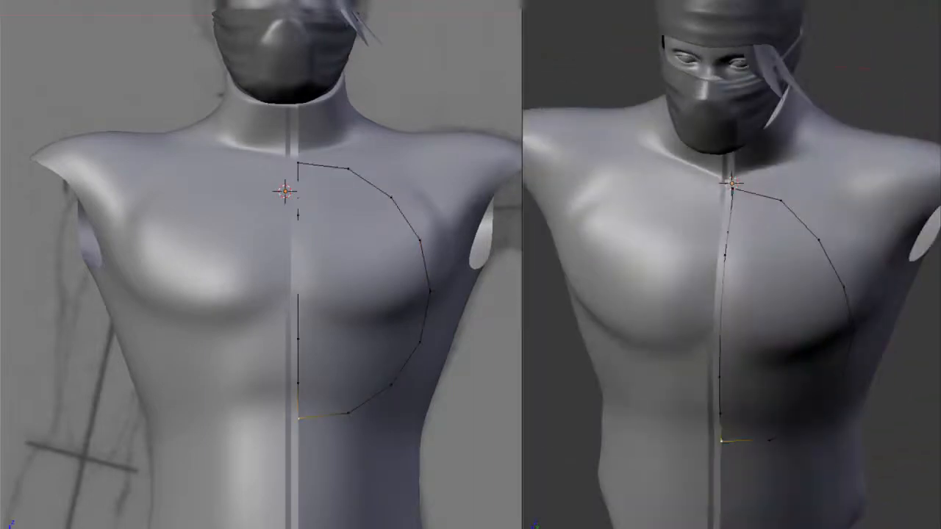
pyautogui.moveTo(877, 378); pyautogui.dragTo(834, 384, button='middle')
pyautogui.press('Tab')
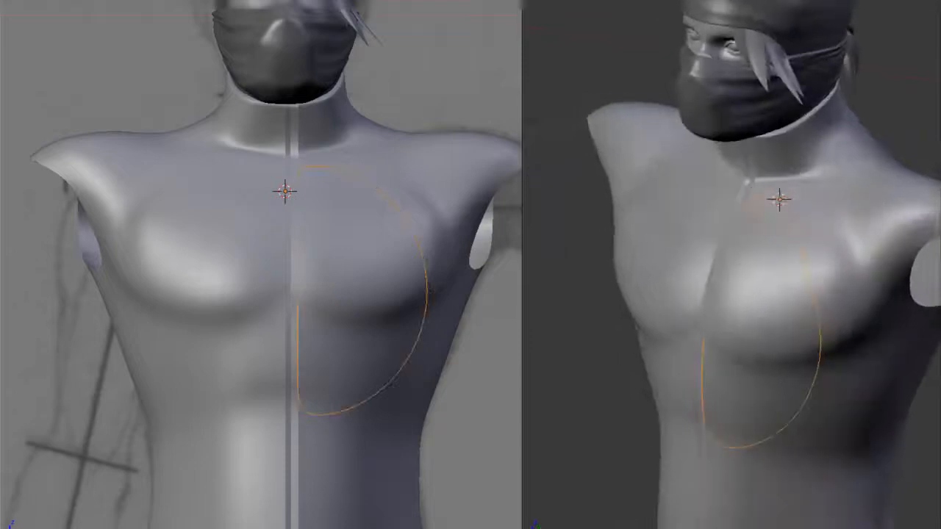
pyautogui.press('Tab')
pyautogui.press('KP_1')
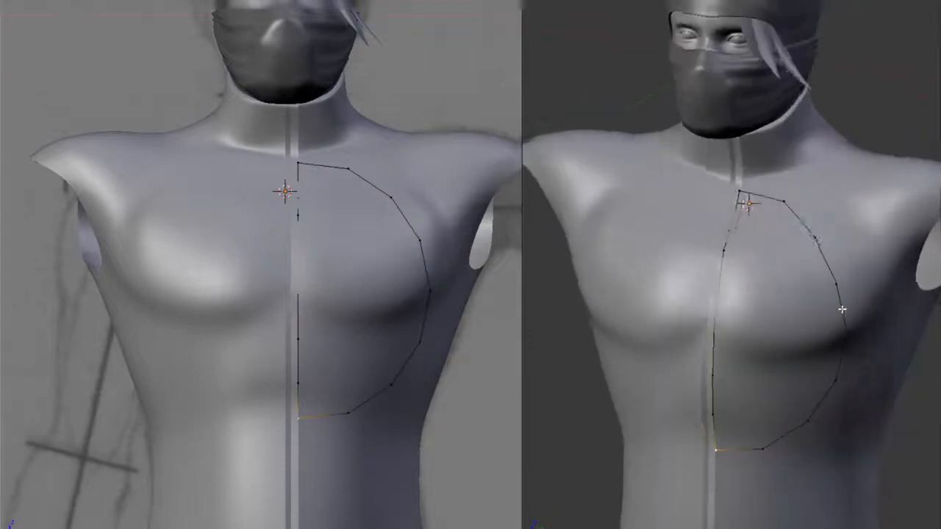
pyautogui.press('Tab')
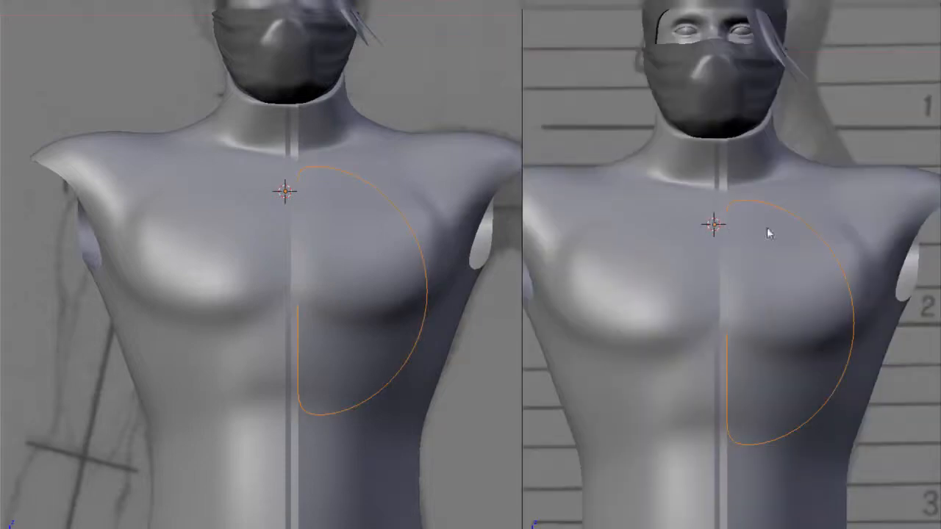
# Move the two lowest protruding arc vertices back along Y to the torso's front surface
pyautogui.press('Tab')
pyautogui.moveTo(804, 388); pyautogui.dragTo(703, 419, button='middle')
pyautogui.click(703, 419)
pyautogui.rightClick(667, 460)
pyautogui.press('g')
pyautogui.press('y')
pyautogui.click(692, 463)
pyautogui.rightClick(667, 487)
pyautogui.press('g')
pyautogui.press('y')
pyautogui.click(691, 483)
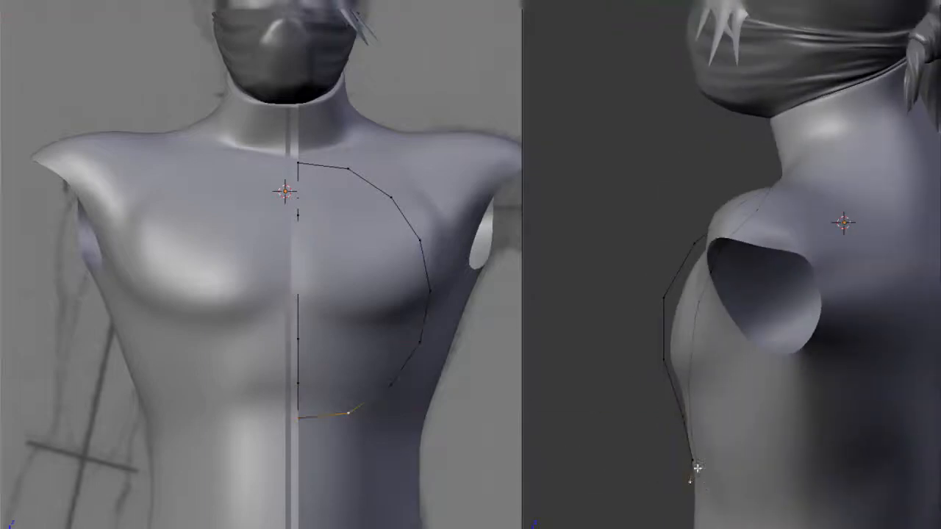
# Move two more lower arc vertices back along Y to follow the torso and leave mesh editing
pyautogui.moveTo(697, 469); pyautogui.dragTo(706, 455, button='middle')
pyautogui.rightClick(675, 461)
pyautogui.press('g')
pyautogui.press('y')
pyautogui.click(692, 465)
pyautogui.rightClick(685, 437)
pyautogui.press('g')
pyautogui.press('y')
pyautogui.click(703, 439)
pyautogui.press('Tab')
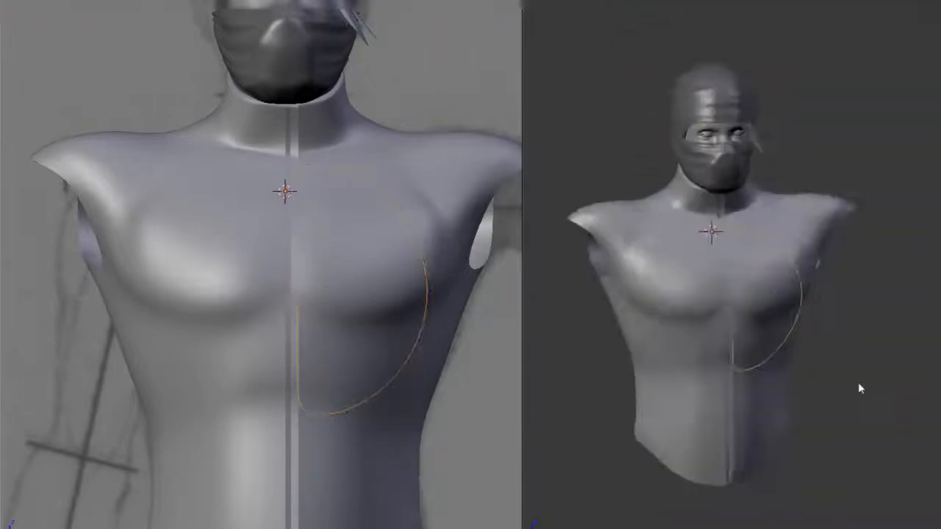
# Fill a face between the two lowest seam-line vertices and the two lowest arc vertices
pyautogui.press('Tab')
pyautogui.rightClick(719, 416)
pyautogui.keyDown('shift'); pyautogui.rightClick(721, 448); pyautogui.keyUp('shift')
pyautogui.keyDown('shift'); pyautogui.rightClick(774, 446); pyautogui.keyUp('shift')
pyautogui.keyDown('shift'); pyautogui.rightClick(809, 416); pyautogui.keyUp('shift')
pyautogui.press('f')
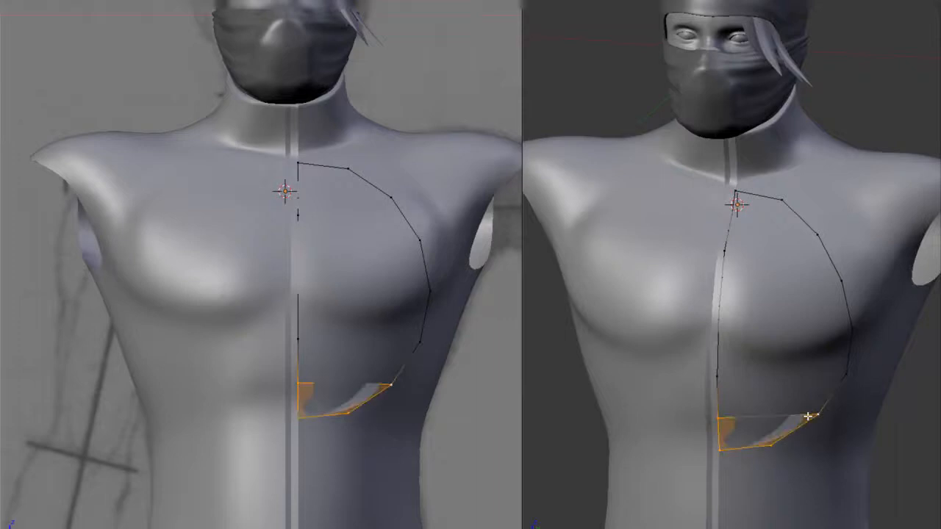
# Fill a second face directly above the bottom one, between the seam line and the arc
pyautogui.press('KP_1')
pyautogui.rightClick(729, 414)
pyautogui.keyDown('shift'); pyautogui.rightClick(729, 371); pyautogui.keyUp('shift')
pyautogui.keyDown('shift'); pyautogui.rightClick(829, 419); pyautogui.keyUp('shift')
pyautogui.keyDown('shift'); pyautogui.rightClick(846, 380); pyautogui.keyUp('shift')
pyautogui.press('f')
# Fill two more faces across the outline's middle, continuing up to the arc vertex above its widest point
pyautogui.rightClick(730, 370)
pyautogui.scroll(1, 768, 403)
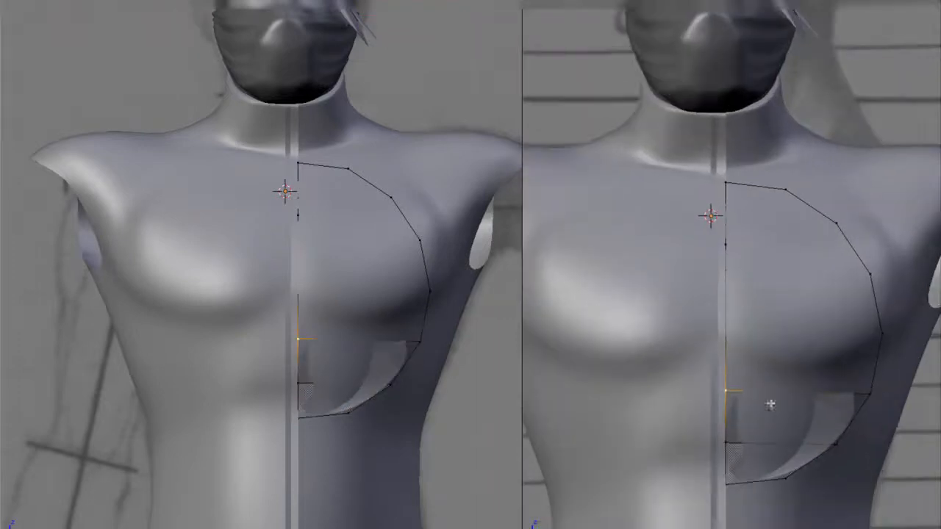
pyautogui.scroll(2, 736, 319)
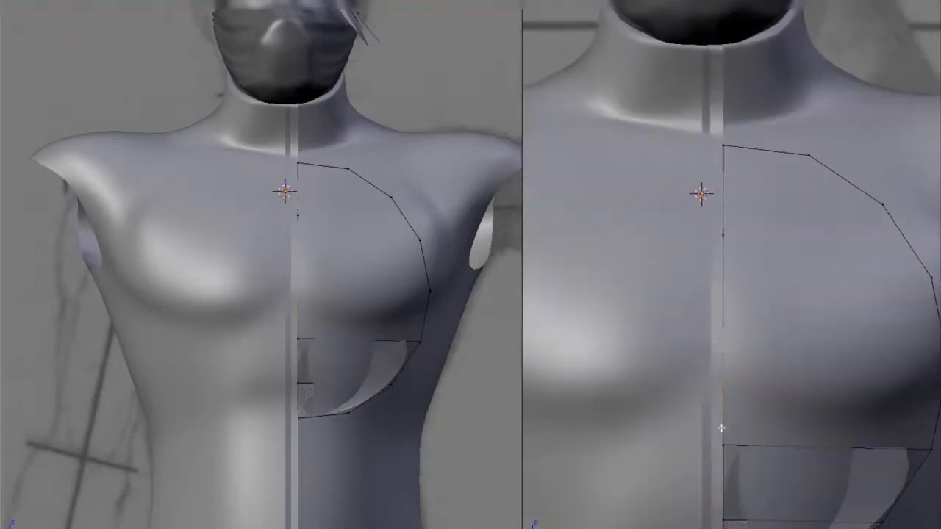
pyautogui.rightClick(723, 441)
pyautogui.scroll(-1, 827, 403)
pyautogui.keyDown('shift'); pyautogui.rightClick(893, 417); pyautogui.keyUp('shift')
pyautogui.press('f')
pyautogui.keyDown('shift'); pyautogui.rightClick(900, 276); pyautogui.keyUp('shift')
pyautogui.press('f')
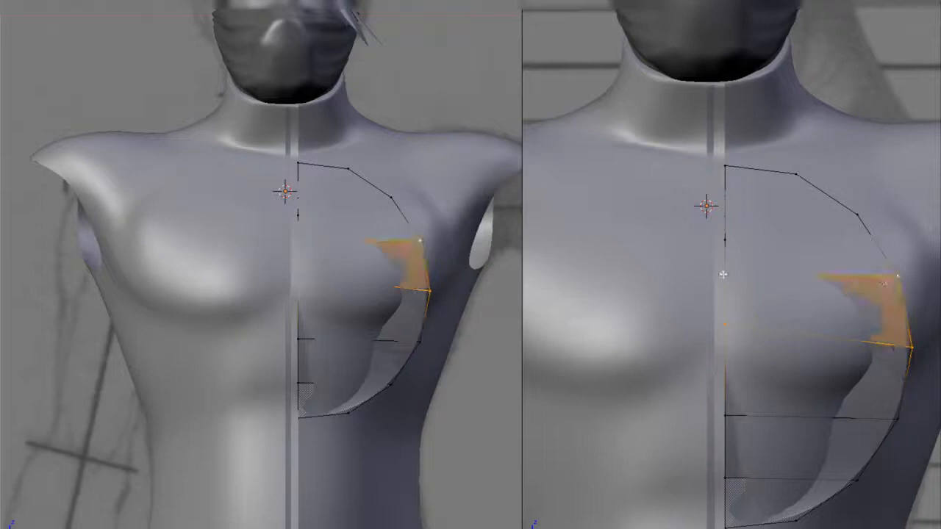
# Fill the upper chest face between the seam line and the next arc segment
pyautogui.rightClick(724, 275)
pyautogui.keyDown('shift'); pyautogui.rightClick(724, 240); pyautogui.keyUp('shift')
pyautogui.keyDown('shift'); pyautogui.rightClick(857, 216); pyautogui.keyUp('shift')
pyautogui.keyDown('shift'); pyautogui.rightClick(897, 276); pyautogui.keyUp('shift')
pyautogui.hotkey('alt', 'm')
pyautogui.click(742, 243)
pyautogui.press('f')
# Add a vertex on the upper arc segment and the seam line, and fill the remaining faces up to the neckline
pyautogui.rightClick(857, 224)
pyautogui.keyDown('shift'); pyautogui.rightClick(800, 180); pyautogui.keyUp('shift')
pyautogui.rightClick(828, 193)
pyautogui.keyDown('shift'); pyautogui.rightClick(726, 197); pyautogui.keyUp('shift')
pyautogui.keyDown('shift'); pyautogui.rightClick(726, 227); pyautogui.keyUp('shift')
pyautogui.keyDown('shift'); pyautogui.rightClick(856, 215); pyautogui.keyUp('shift')
pyautogui.press('f')
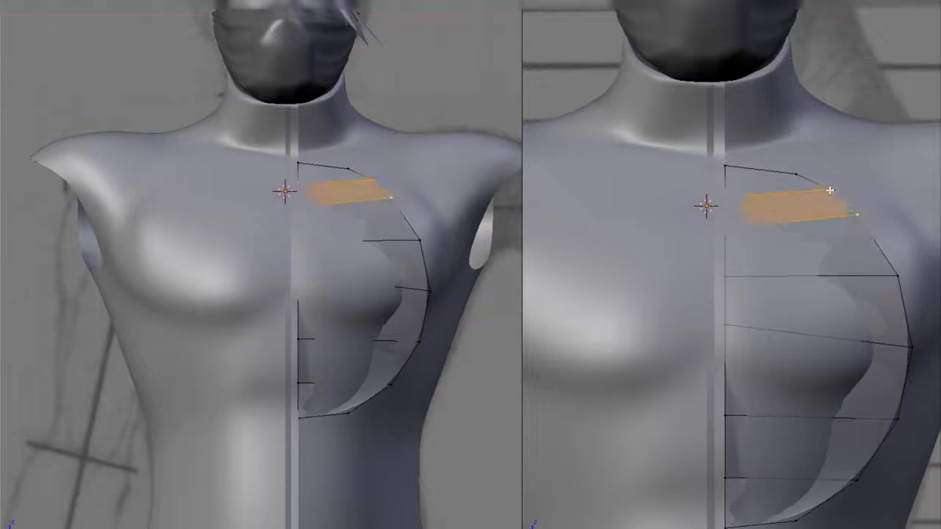
pyautogui.rightClick(830, 190)
pyautogui.press('f')
# Cut two evenly spaced vertical edge loops through the filled flap patch
pyautogui.press('a')
pyautogui.scroll(-3, 792, 256)
pyautogui.hotkey('ctrl', 'r')
pyautogui.click(786, 282)
pyautogui.click(792, 287)
pyautogui.moveTo(792, 359); pyautogui.dragTo(735, 380, button='middle')
# Pull two interior vertices of the flap patch forward along Y, out of the torso surface
pyautogui.scroll(4, 735, 380)
pyautogui.rightClick(725, 458)
pyautogui.press('g')
pyautogui.press('y')
pyautogui.click(701, 461)
pyautogui.rightClick(735, 380)
pyautogui.press('g')
pyautogui.press('y')
pyautogui.click(709, 384)
pyautogui.press('a')
# Reposition two further loop vertices of the patch along Y to follow the chest's curvature and leave mesh editing
pyautogui.moveTo(798, 164); pyautogui.dragTo(760, 309, button='middle')
pyautogui.rightClick(757, 358)
pyautogui.press('g')
pyautogui.press('y')
pyautogui.click(689, 341)
pyautogui.moveTo(760, 358); pyautogui.dragTo(731, 299, button='middle')
pyautogui.rightClick(723, 439)
pyautogui.press('g')
pyautogui.press('y')
pyautogui.click(716, 505)
pyautogui.press('Tab')
pyautogui.scroll(-4, 707, 338)
# Adjust two upper loop vertices of the patch along Y so they clear the upper chest surface
pyautogui.press('Tab')
pyautogui.hotkey('ctrl', 'r')
pyautogui.click(731, 299)
pyautogui.rightClick(698, 263)
pyautogui.press('g')
pyautogui.press('y')
pyautogui.click(684, 261)
pyautogui.rightClick(700, 229)
pyautogui.press('g')
pyautogui.press('y')
pyautogui.click(700, 233)
pyautogui.press('Tab')
# Select the entire flap mesh and recalculate its normals to face outward
pyautogui.moveTo(703, 237); pyautogui.dragTo(755, 281, button='middle')
pyautogui.scroll(-2, 755, 281)
pyautogui.press('Tab')
pyautogui.press('a')
pyautogui.press('a')
pyautogui.hotkey('ctrl', 'n')
# Fine-tune one upper and one middle vertex of the flap along Y against the chest and leave mesh editing
pyautogui.press('Tab')
pyautogui.moveTo(716, 307)
pyautogui.mouseDown(button='middle')
pyautogui.moveTo(729, 313)
pyautogui.moveTo(691, 243)
pyautogui.moveTo(737, 305)
pyautogui.moveTo(707, 300)
pyautogui.mouseUp(button='middle')
pyautogui.press('Tab')
pyautogui.rightClick(699, 199)
pyautogui.press('g')
pyautogui.press('y')
pyautogui.click(693, 200)
pyautogui.rightClick(678, 248)
pyautogui.rightClick(707, 307)
pyautogui.press('g')
pyautogui.press('y')
# Move an inner vertex near the flap's lower end along Y against the chest and leave mesh editing
pyautogui.press('Tab')
pyautogui.moveTo(771, 302); pyautogui.dragTo(796, 277, button='middle')
pyautogui.press('Tab')
pyautogui.rightClick(717, 457)
pyautogui.press('g')
pyautogui.press('y')
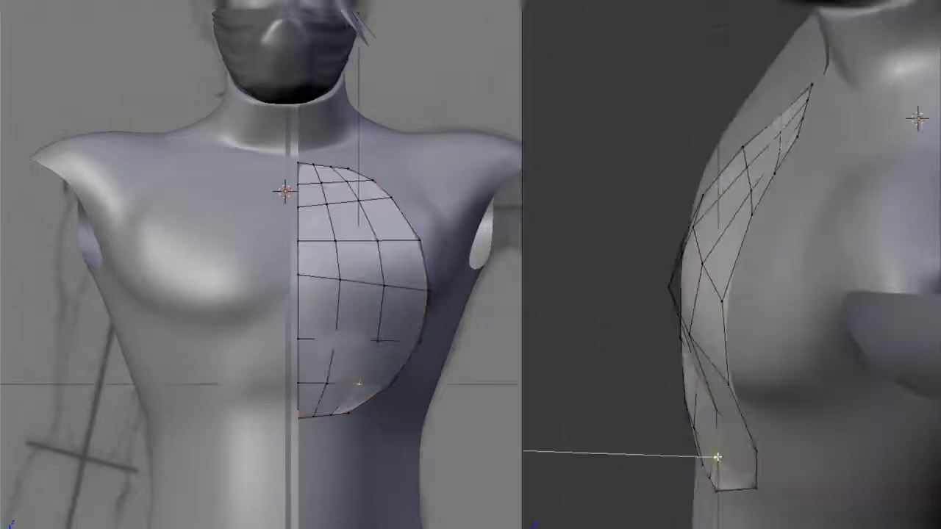
pyautogui.click(717, 457)
# Adjust the vertex close to the flap's bottom edge along Y to follow the torso's surface
pyautogui.press('Tab')
pyautogui.moveTo(726, 408); pyautogui.dragTo(783, 400, button='middle')
# Reposition one vertex in the flap's upper half along Y and return to object editing
pyautogui.press('Tab')
pyautogui.keyDown('alt'); pyautogui.rightClick(717, 483); pyautogui.keyUp('alt')
pyautogui.press('g')
pyautogui.press('y')
pyautogui.moveTo(719, 481); pyautogui.dragTo(621, 397, button='middle')
pyautogui.click(735, 424)
pyautogui.press('Tab')
pyautogui.press('Tab')
pyautogui.press('Tab')
pyautogui.press('Tab')
pyautogui.rightClick(703, 255)
pyautogui.press('g')
pyautogui.press('y')
pyautogui.click(724, 233)
# Extrude the flap's selected geometry along Y to give the flap depth
pyautogui.press('Tab')
pyautogui.moveTo(724, 234); pyautogui.dragTo(791, 357, button='middle')
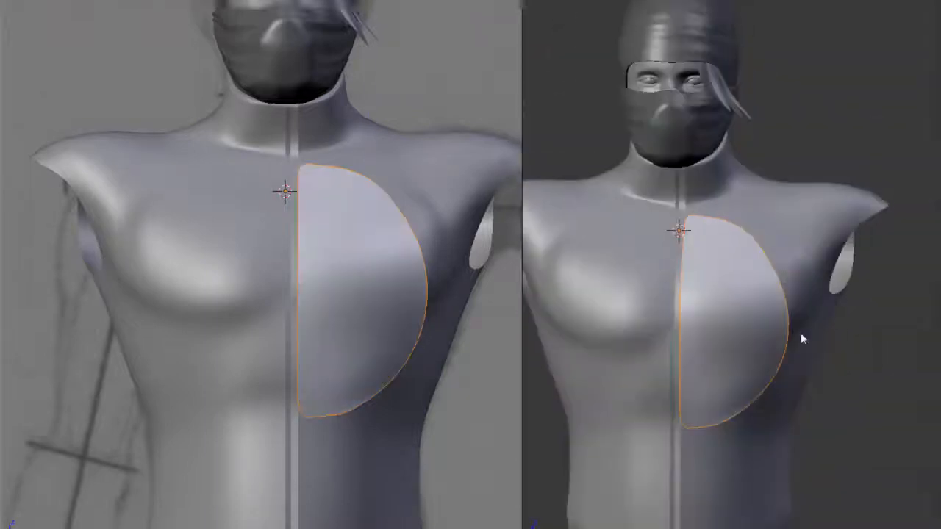
# Scale the extruded geometry along X and leave mesh editing
pyautogui.press('Tab')
pyautogui.scroll(4, 791, 357)
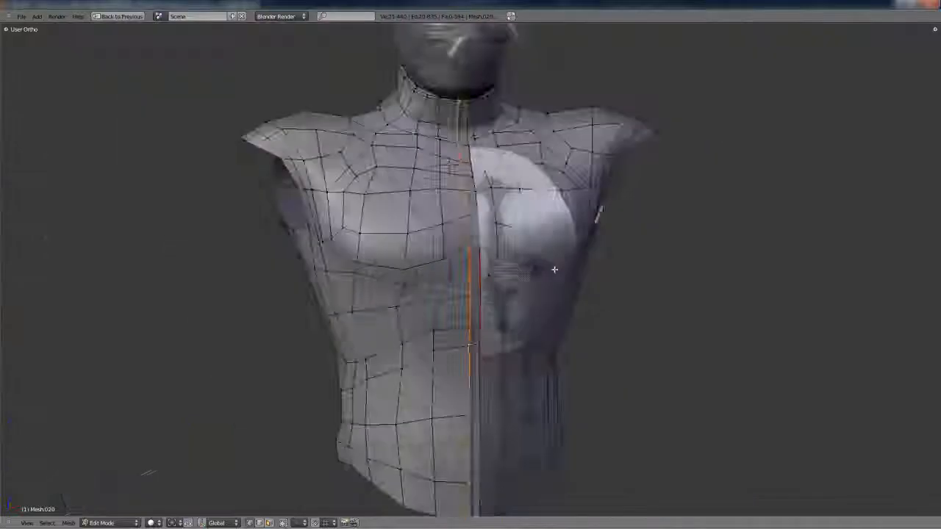
pyautogui.moveTo(555, 270); pyautogui.dragTo(530, 214, button='middle')
pyautogui.press('e')
pyautogui.press('y')
pyautogui.click(608, 290)
pyautogui.scroll(6, 513, 271)
pyautogui.keyDown('shift'); pyautogui.moveTo(531, 213); pyautogui.dragTo(523, 330, button='middle'); pyautogui.keyUp('shift')
pyautogui.scroll(-5, 513, 270)
pyautogui.press('s')
pyautogui.press('x')
pyautogui.click(506, 285)
# Add an edge loop to the extruded flap with a loop cut
pyautogui.press('Tab')
pyautogui.scroll(-6, 533, 268)
pyautogui.scroll(4, 522, 378)
pyautogui.keyDown('shift'); pyautogui.moveTo(522, 378); pyautogui.dragTo(515, 191, button='middle'); pyautogui.keyUp('shift')
# Move the flap's new edge loop along Y and leave mesh editing
pyautogui.press('Tab')
pyautogui.moveTo(531, 401); pyautogui.dragTo(507, 412, button='middle')
pyautogui.hotkey('ctrl', 'r')
pyautogui.click(453, 428)
pyautogui.click(451, 435)
pyautogui.keyDown('shift'); pyautogui.moveTo(523, 132); pyautogui.dragTo(600, 284, button='middle'); pyautogui.keyUp('shift')
pyautogui.scroll(3, 552, 265)
pyautogui.press('g')
pyautogui.press('y')
pyautogui.click(549, 267)
# Examine the flap's fit against the chest in both object and mesh editing
pyautogui.press('Tab')
pyautogui.scroll(-5, 599, 284)
pyautogui.press('Tab')
pyautogui.scroll(2, 599, 252)
pyautogui.moveTo(599, 252); pyautogui.dragTo(598, 298, button='middle')
pyautogui.press('Tab')
# Select the flap together with the torso and join them into one mesh object
pyautogui.press('Tab')
pyautogui.scroll(4, 594, 290)
pyautogui.press('Tab')
pyautogui.scroll(-6, 598, 336)
pyautogui.rightClick(602, 294)
pyautogui.press('Tab')
pyautogui.scroll(3, 585, 301)
pyautogui.moveTo(515, 287); pyautogui.dragTo(550, 290, button='middle')
pyautogui.keyDown('alt'); pyautogui.rightClick(487, 283); pyautogui.keyUp('alt')
pyautogui.scroll(-1, 584, 301)
pyautogui.press('h')
pyautogui.press('Tab')
pyautogui.rightClick(539, 297)
pyautogui.hotkey('ctrl', 'j')
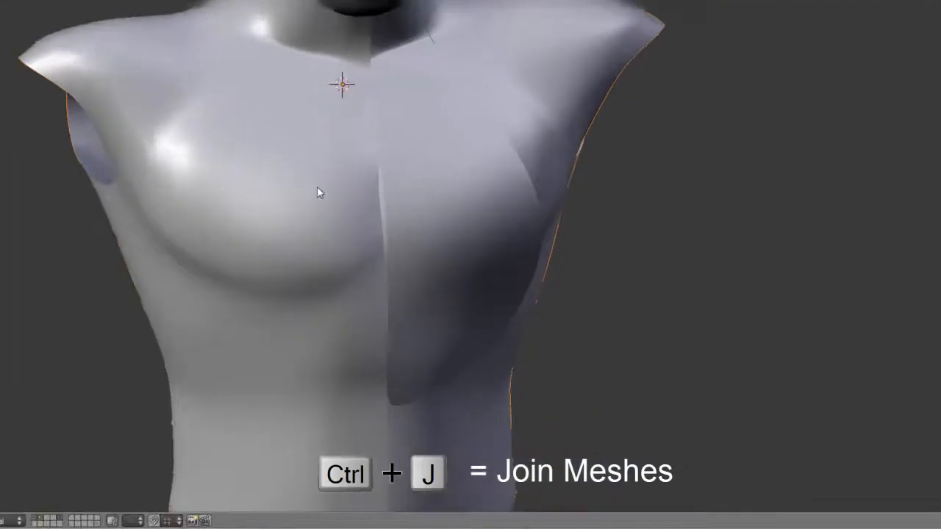
# Replace the joined torso's material with a new one, adjust its diffuse color, and restore the full-screen 3D view
pyautogui.hotkey('ctrl', 'Up')
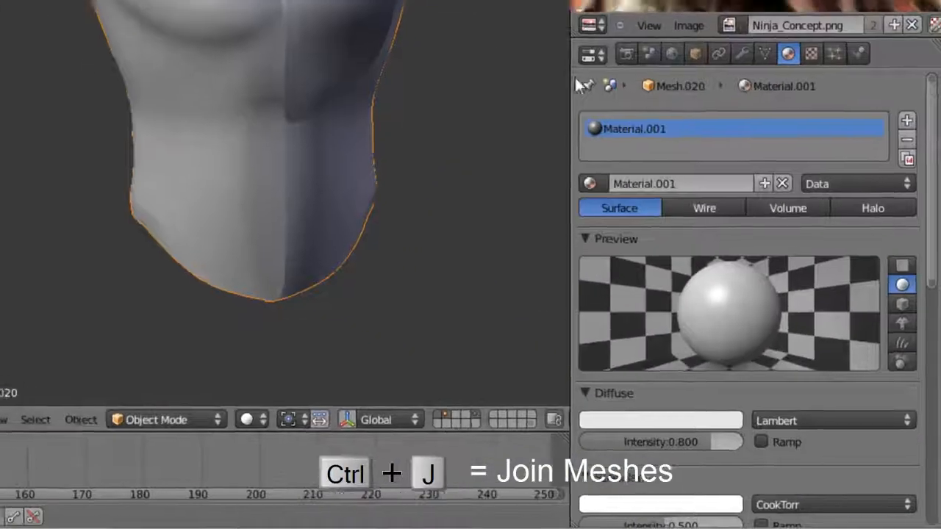
pyautogui.click(782, 182)
pyautogui.click(680, 184)
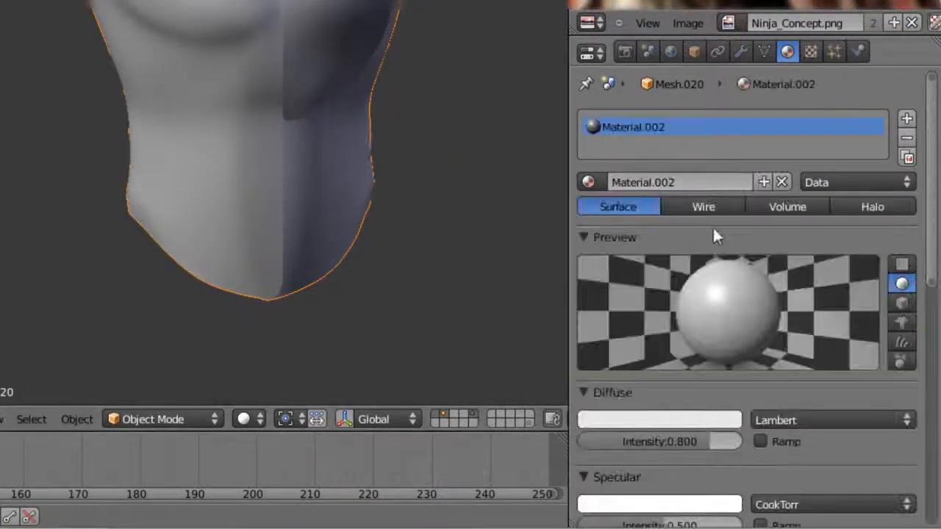
pyautogui.click(711, 417)
pyautogui.click(733, 419)
pyautogui.moveTo(744, 171); pyautogui.dragTo(752, 199)
pyautogui.hotkey('ctrl', 'Up')
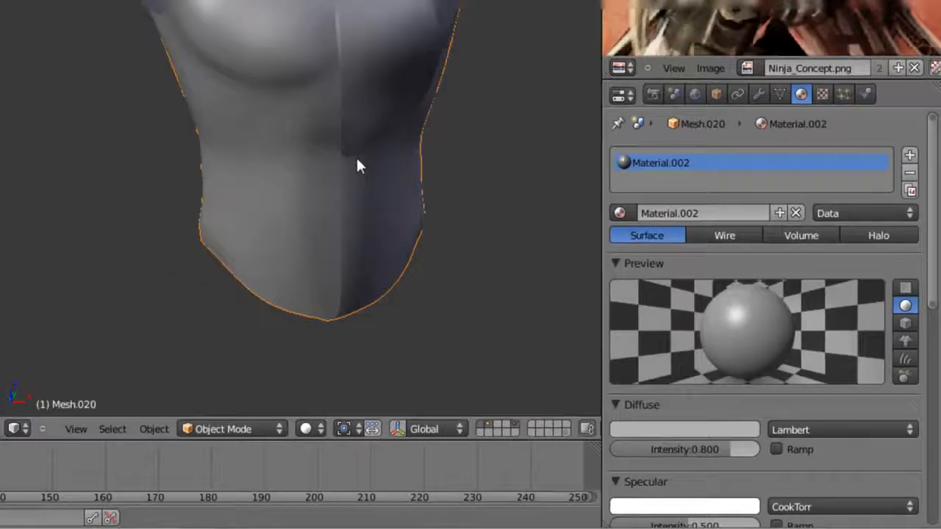
# Try to merge the two vertices at the flap's upper inner corner at their center
pyautogui.scroll(3, 584, 306)
pyautogui.keyDown('shift'); pyautogui.moveTo(550, 306); pyautogui.dragTo(517, 215, button='middle'); pyautogui.keyUp('shift')
pyautogui.press('Tab')
pyautogui.scroll(3, 514, 201)
pyautogui.rightClick(540, 156)
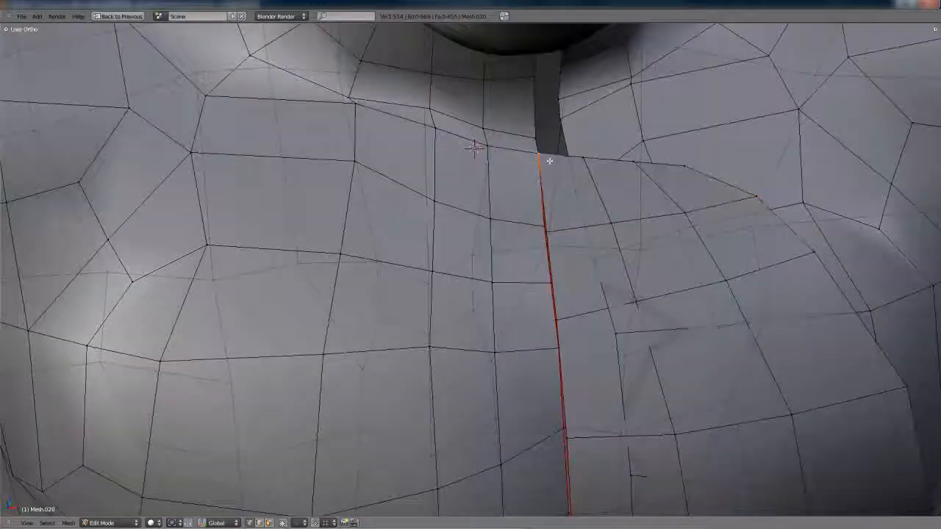
pyautogui.moveTo(540, 155); pyautogui.dragTo(525, 201, button='middle')
pyautogui.keyDown('shift'); pyautogui.rightClick(522, 203); pyautogui.keyUp('shift')
pyautogui.hotkey('alt', 'm')
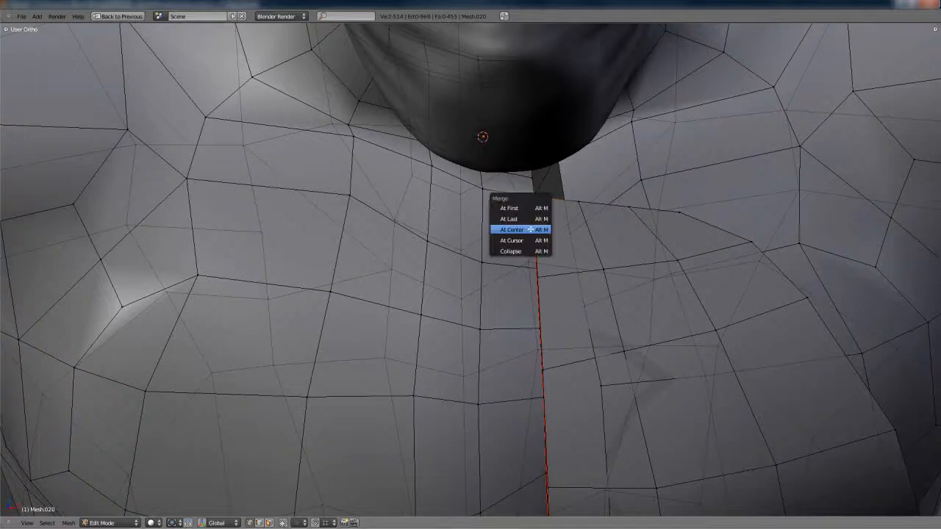
pyautogui.scroll(-3, 598, 243)
pyautogui.moveTo(556, 265); pyautogui.dragTo(550, 242, button='middle')
# Select the edge loop along the chest's center seam and remove its double vertices
pyautogui.press('a')
pyautogui.press('a')
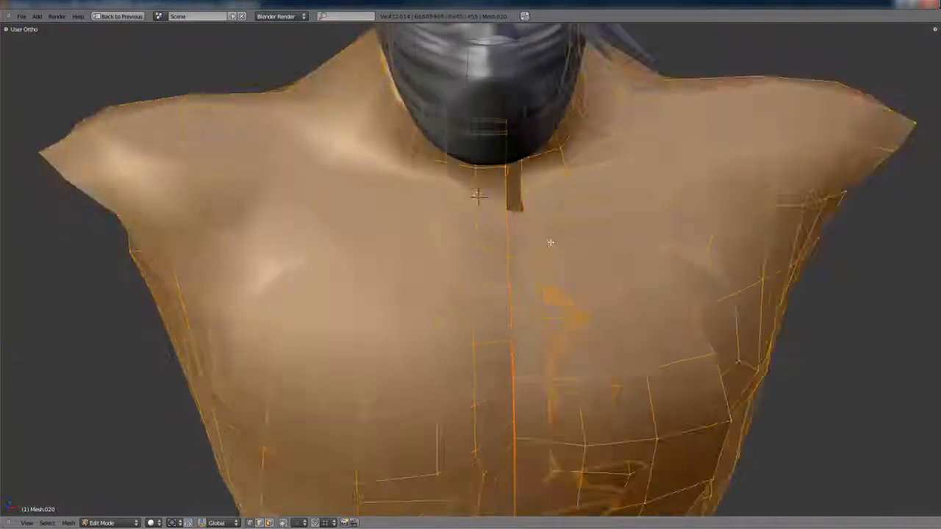
pyautogui.press('a')
pyautogui.keyDown('alt'); pyautogui.rightClick(507, 241); pyautogui.keyUp('alt')
pyautogui.keyDown('alt'); pyautogui.keyDown('shift'); pyautogui.rightClick(507, 241); pyautogui.keyUp('shift'); pyautogui.keyUp('alt')
pyautogui.scroll(1, 538, 245)
pyautogui.press('w')
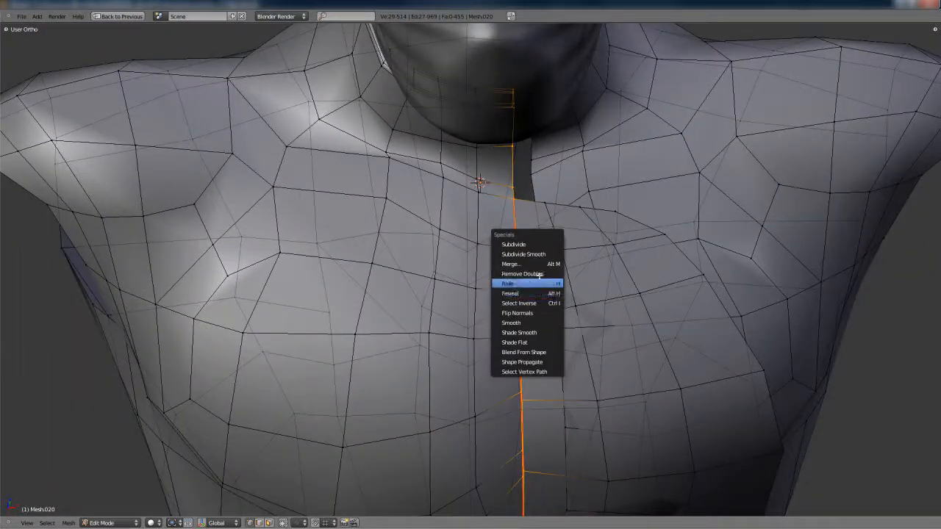
pyautogui.click(535, 268)
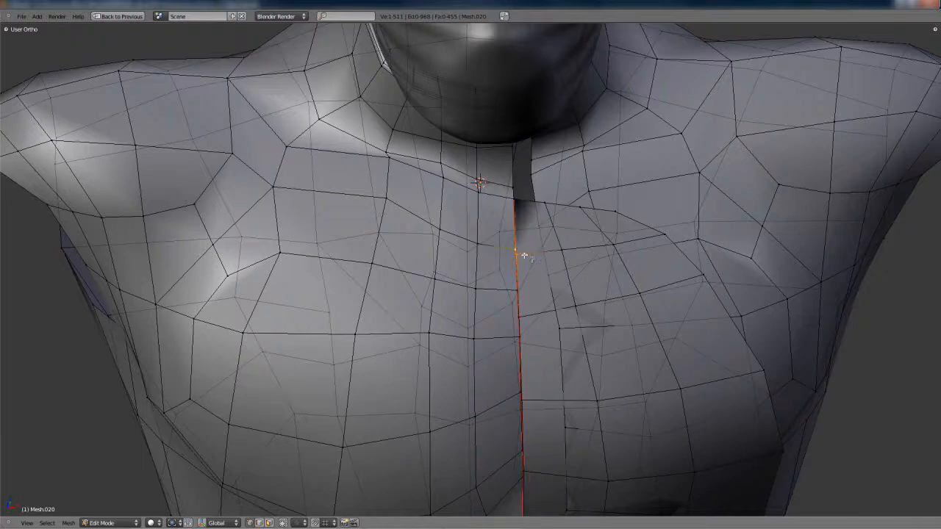
# Merge the remaining neighboring vertex pairs along the chest's center seam at the last selected vertex
pyautogui.moveTo(523, 254); pyautogui.dragTo(548, 314, button='middle')
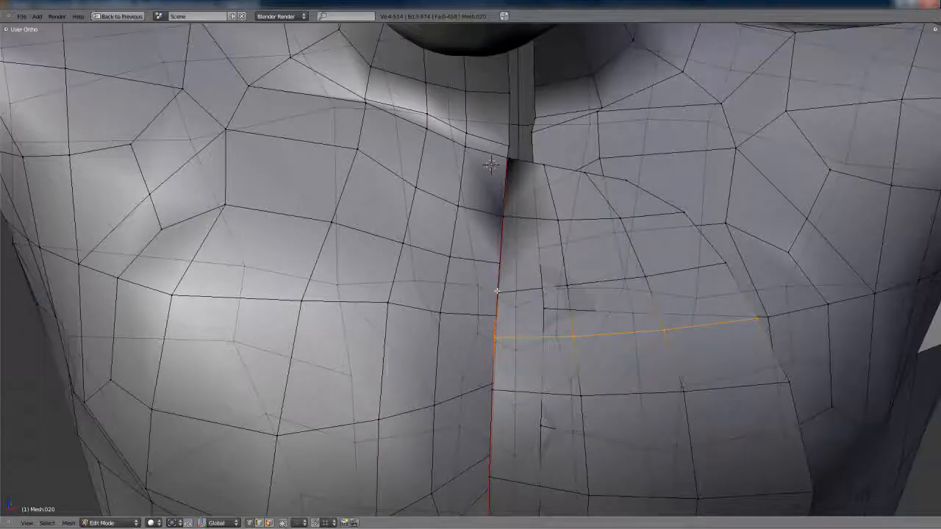
pyautogui.rightClick(497, 292)
pyautogui.keyDown('shift'); pyautogui.rightClick(512, 260); pyautogui.keyUp('shift')
pyautogui.moveTo(497, 291); pyautogui.dragTo(473, 358, button='middle')
pyautogui.click(527, 307)
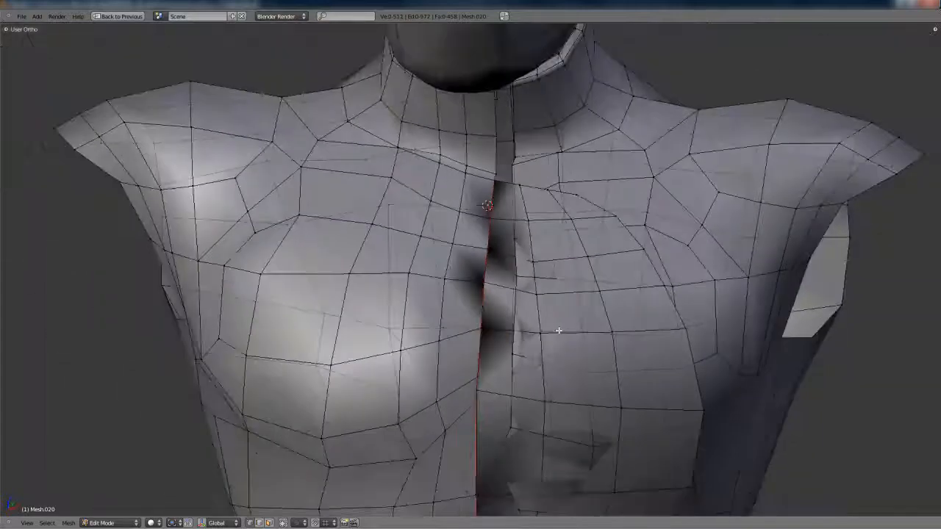
pyautogui.press('a')
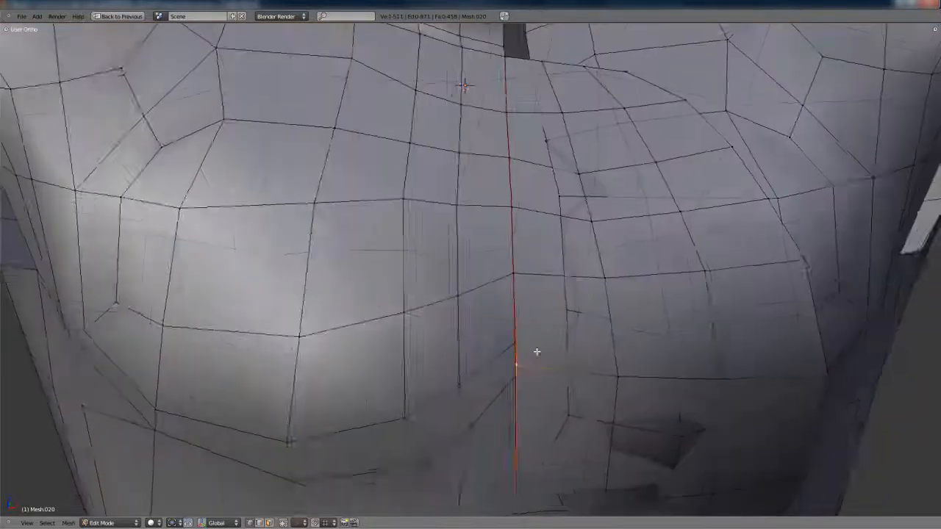
pyautogui.moveTo(536, 353); pyautogui.dragTo(553, 335, button='middle')
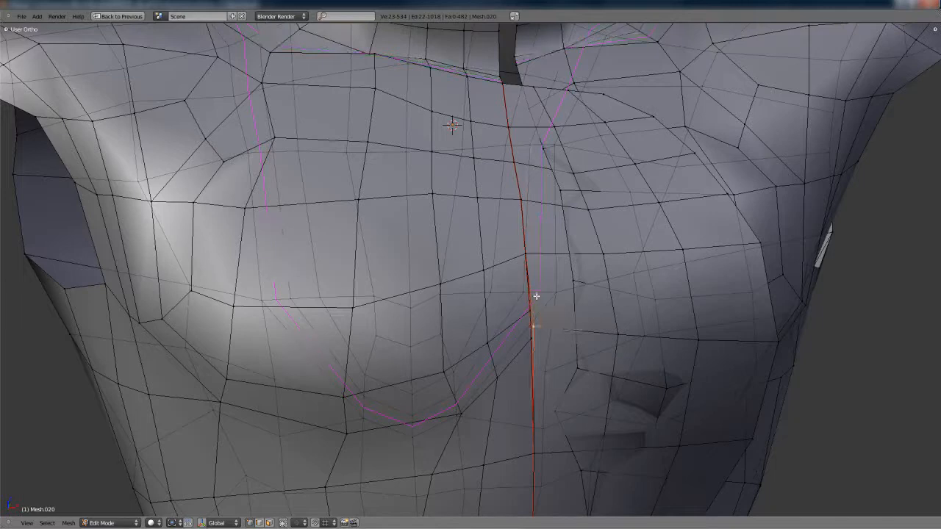
# Insert a horizontal edge loop around the waist just below the flap and slide it into position
pyautogui.moveTo(654, 274); pyautogui.dragTo(444, 279, button='middle')
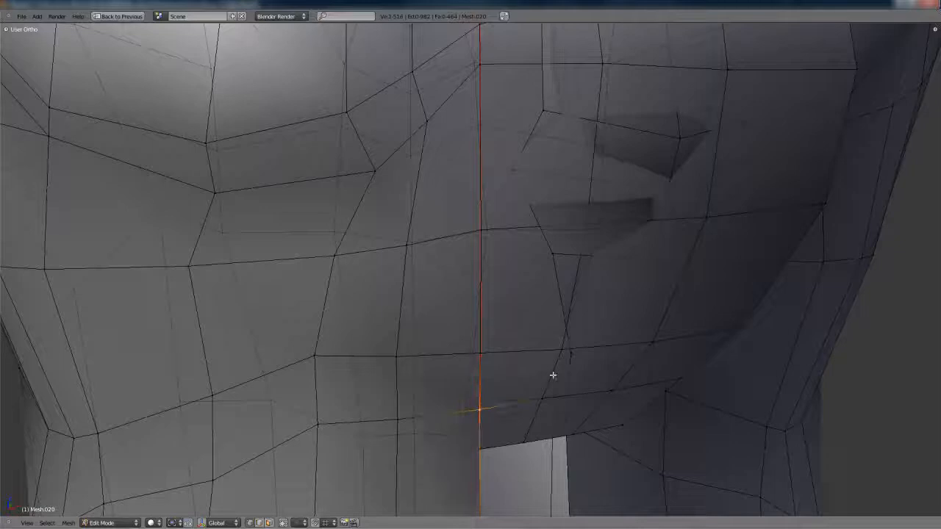
pyautogui.scroll(-4, 548, 403)
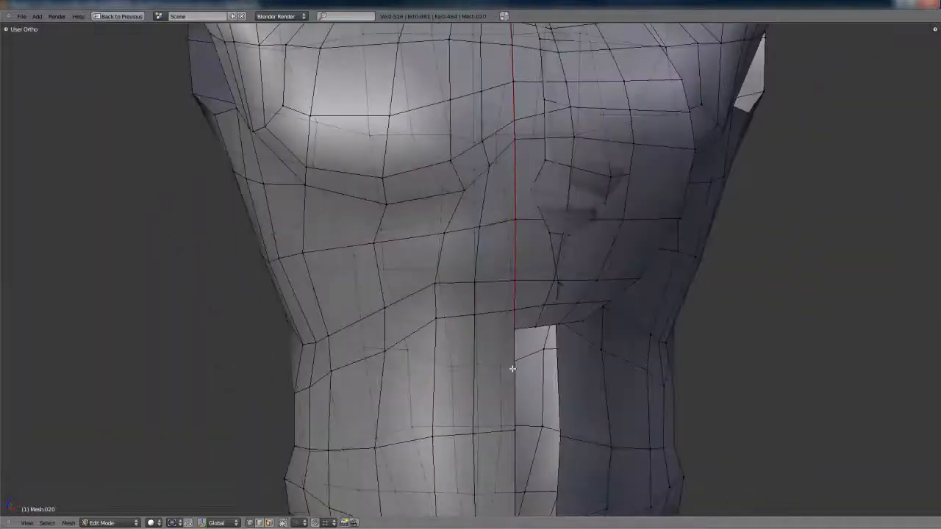
pyautogui.click(582, 364)
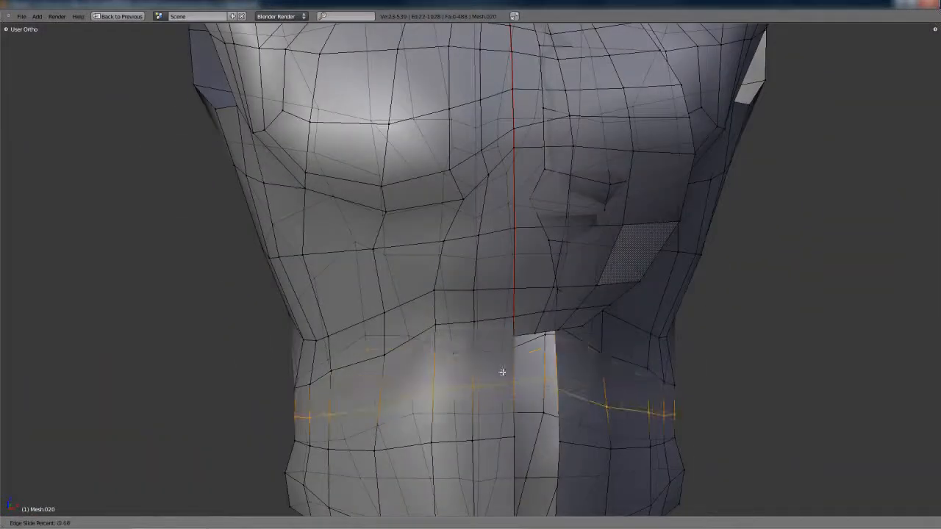
pyautogui.moveTo(494, 371); pyautogui.dragTo(470, 374, button='middle')
# Select the two neighboring center vertices just below the flap, merge them, and check the torso in object mode
pyautogui.press('b')
pyautogui.moveTo(518, 346); pyautogui.dragTo(707, 450, button='middle')
pyautogui.press('b')
pyautogui.moveTo(249, 302); pyautogui.dragTo(449, 459, button='middle')
pyautogui.click(556, 448)
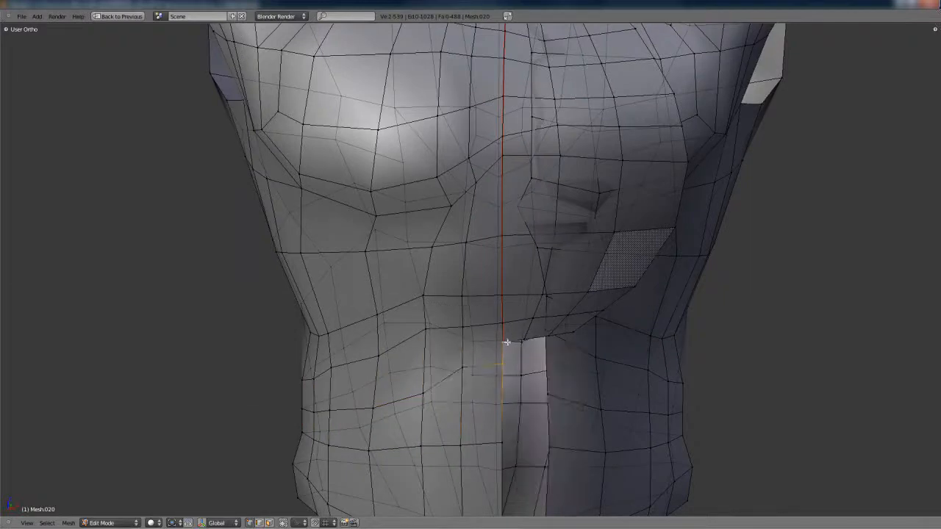
pyautogui.click(521, 367)
pyautogui.moveTo(521, 367); pyautogui.dragTo(424, 239, button='middle')
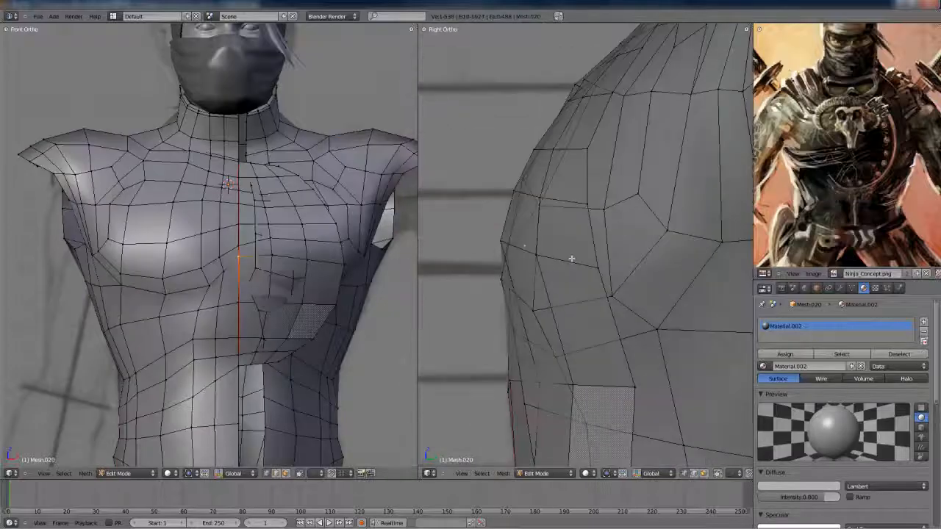
# Select the uneven vertices on the chest's center seam and reposition them to straighten the seam in front view
pyautogui.scroll(4, 250, 266)
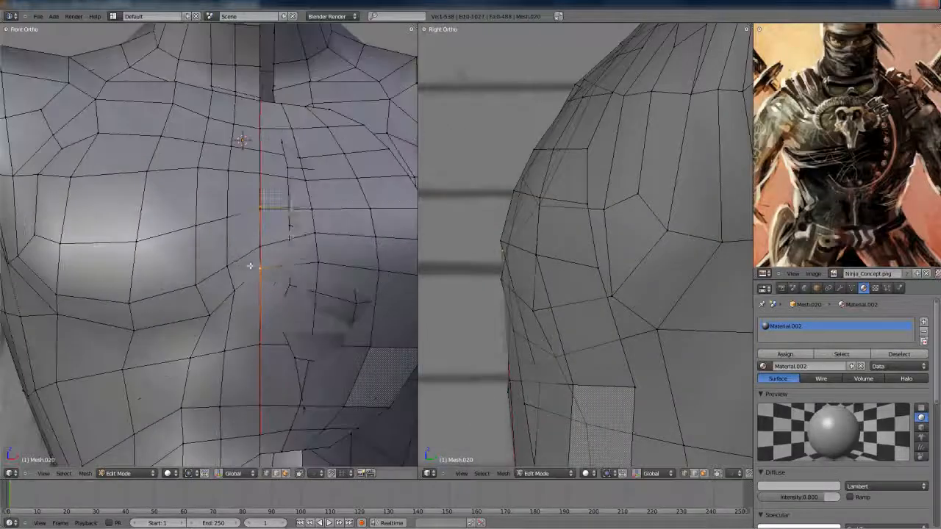
pyautogui.rightClick(260, 171)
pyautogui.keyDown('shift'); pyautogui.moveTo(572, 135); pyautogui.dragTo(562, 217, button='middle'); pyautogui.keyUp('shift')
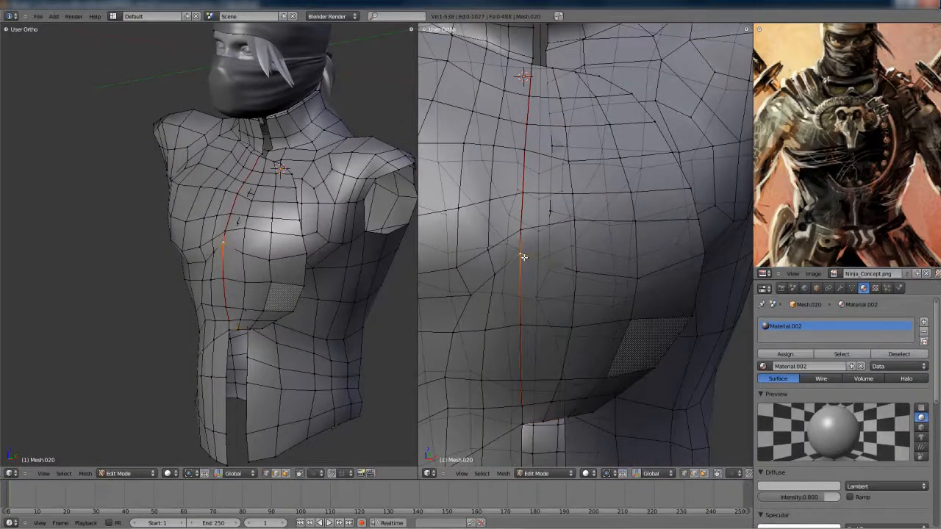
pyautogui.press('KP_1')
pyautogui.scroll(3, 279, 261)
pyautogui.press('g')
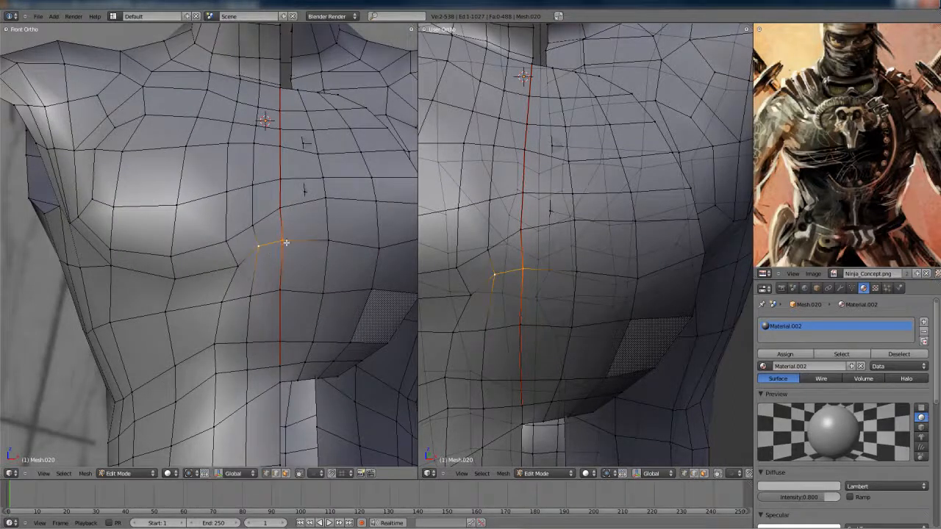
pyautogui.click(288, 250)
# Move the selected center-seam vertices along the Y axis and check the smoothed chest in object mode
pyautogui.moveTo(634, 285); pyautogui.dragTo(556, 272, button='middle')
pyautogui.press('g')
pyautogui.press('y')
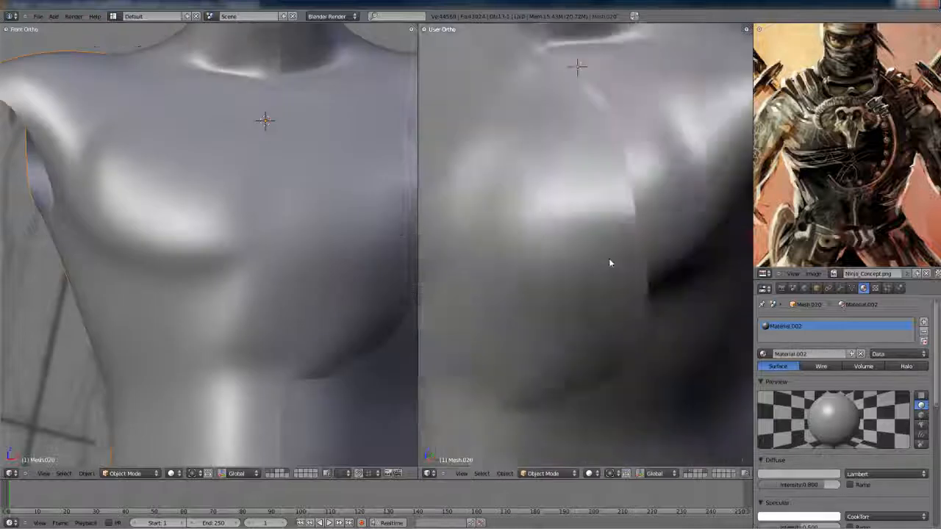
pyautogui.scroll(-5, 676, 242)
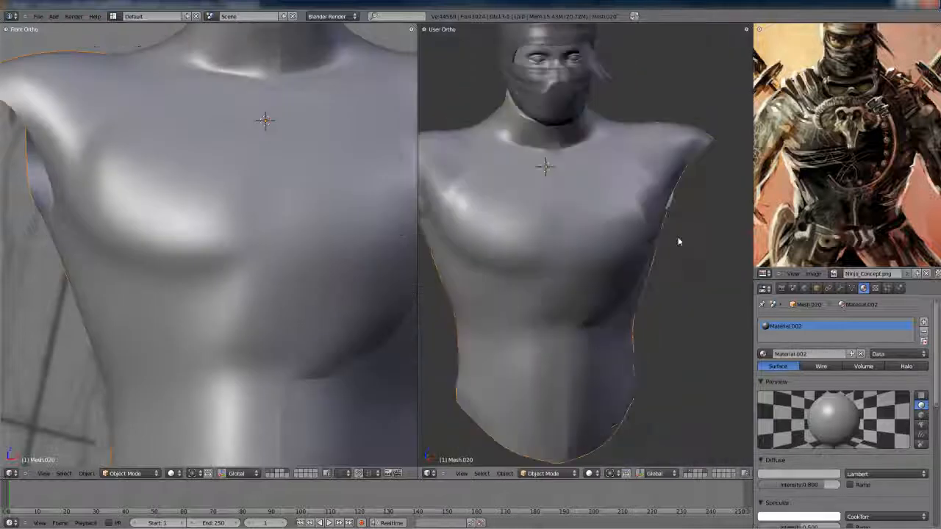
pyautogui.scroll(2, 661, 228)
pyautogui.moveTo(638, 218); pyautogui.dragTo(678, 244, button='middle')
pyautogui.scroll(1, 649, 233)
pyautogui.scroll(2, 649, 233)
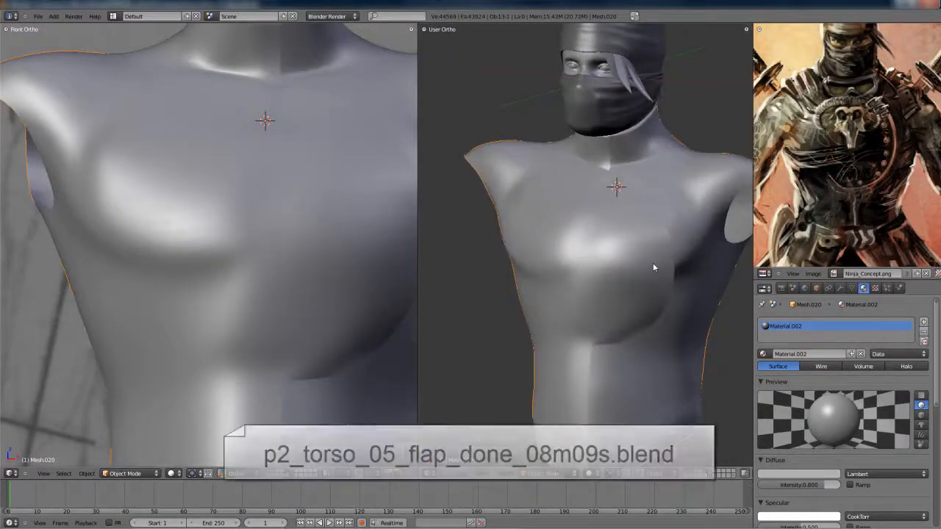
# Edit the torso mesh in a full-screen 3D view and reveal its hidden geometry
pyautogui.press('Tab')
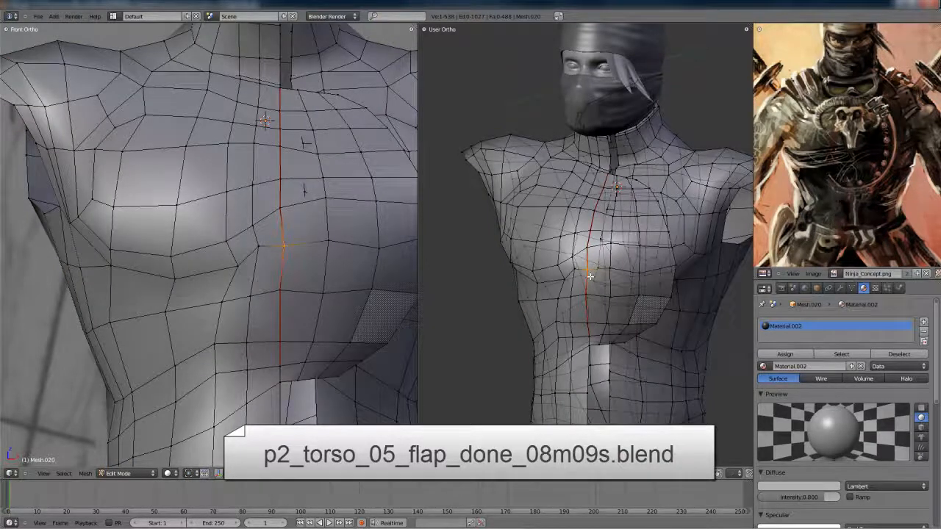
pyautogui.hotkey('ctrl', 'Up')
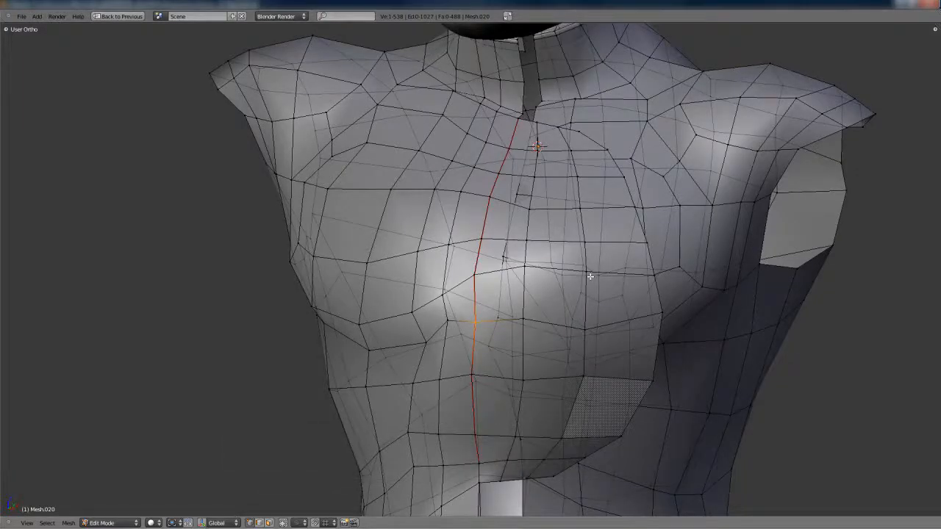
pyautogui.scroll(1, 564, 246)
pyautogui.moveTo(550, 415)
pyautogui.keyDown('shift'); pyautogui.mouseDown(button='middle')
pyautogui.moveTo(566, 238)
pyautogui.moveTo(598, 300)
pyautogui.moveTo(538, 313)
pyautogui.mouseUp(button='middle'); pyautogui.keyUp('shift')
pyautogui.press('a')
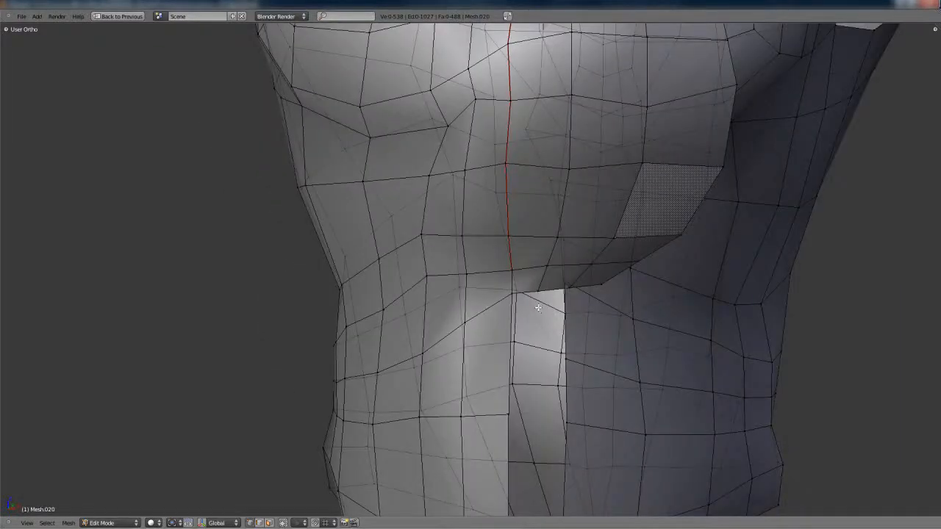
pyautogui.hotkey('alt', 'h')
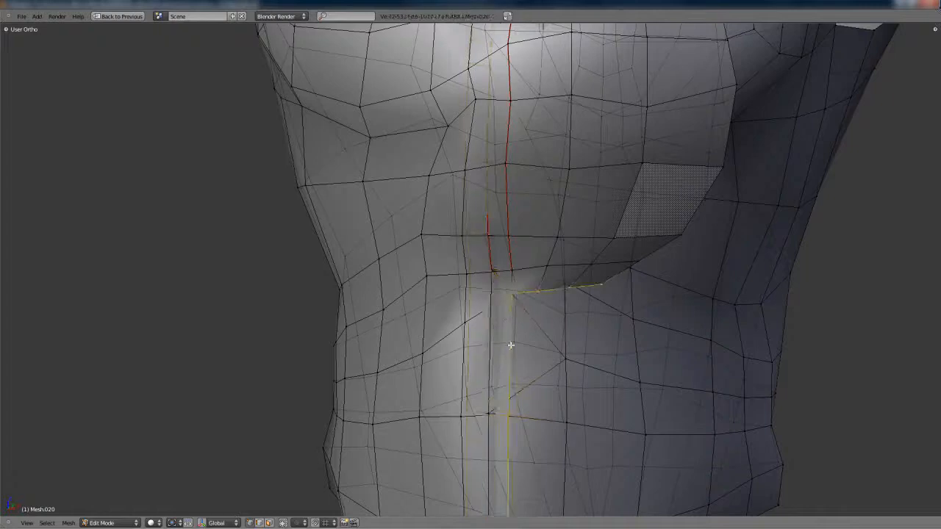
# Add the edge loop beside the torso's center line to the selection and hide the selected center strip
pyautogui.moveTo(466, 362); pyautogui.dragTo(442, 368, button='middle')
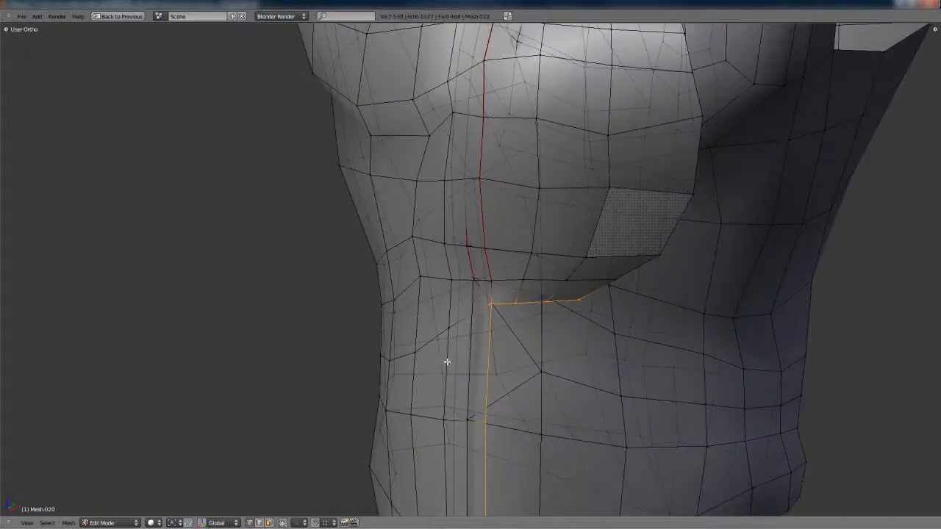
pyautogui.keyDown('alt'); pyautogui.keyDown('shift'); pyautogui.rightClick(446, 356); pyautogui.keyUp('shift'); pyautogui.keyUp('alt')
pyautogui.scroll(2, 452, 347)
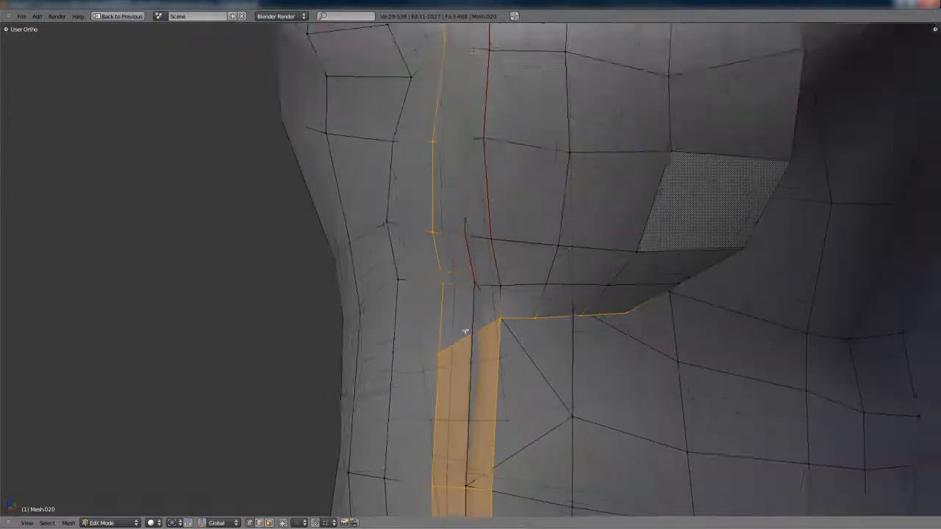
pyautogui.keyDown('shift'); pyautogui.moveTo(463, 330); pyautogui.dragTo(491, 263, button='middle'); pyautogui.keyUp('shift')
pyautogui.press('h')
# Clip the side view so that only the front half of the torso is displayed
pyautogui.scroll(-2, 512, 337)
pyautogui.moveTo(539, 319); pyautogui.dragTo(479, 300, button='middle')
pyautogui.scroll(-5, 478, 300)
pyautogui.press('KP_3')
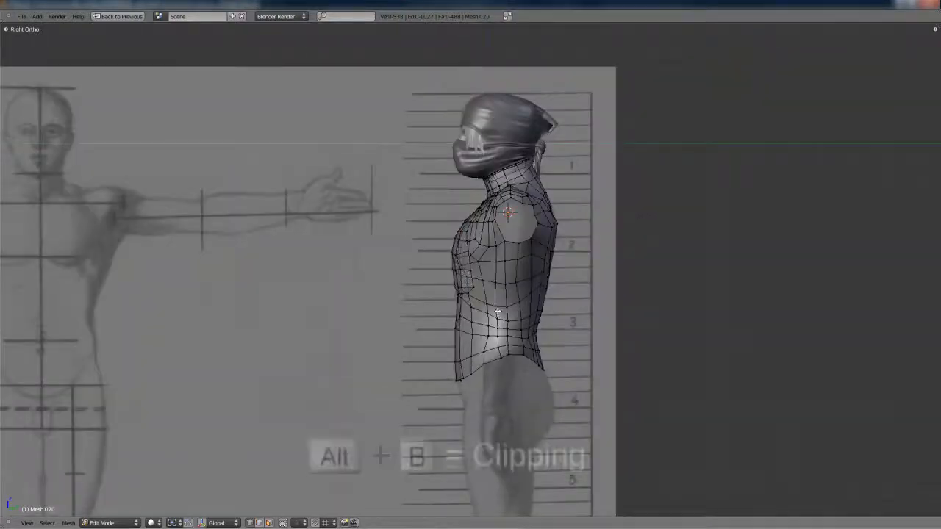
pyautogui.hotkey('alt', 'b')
pyautogui.moveTo(403, 25); pyautogui.dragTo(518, 452)
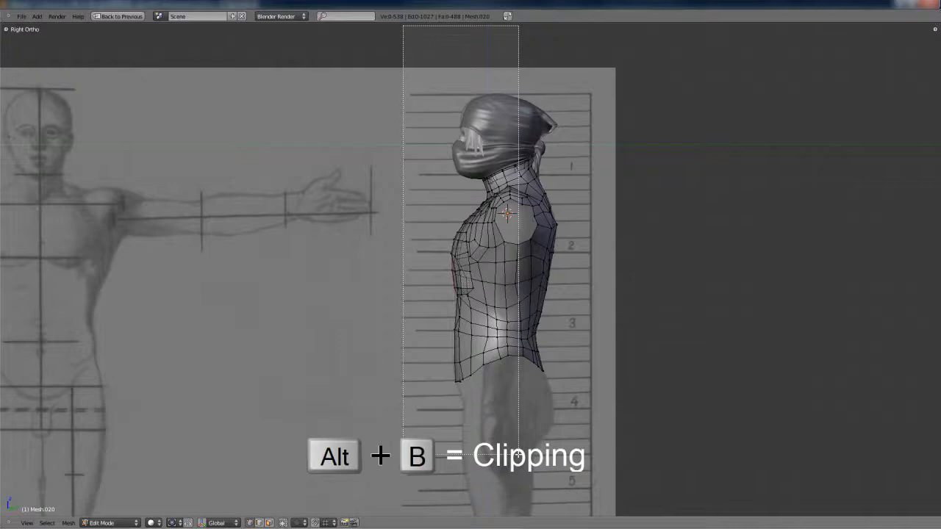
pyautogui.moveTo(510, 463); pyautogui.dragTo(510, 463)
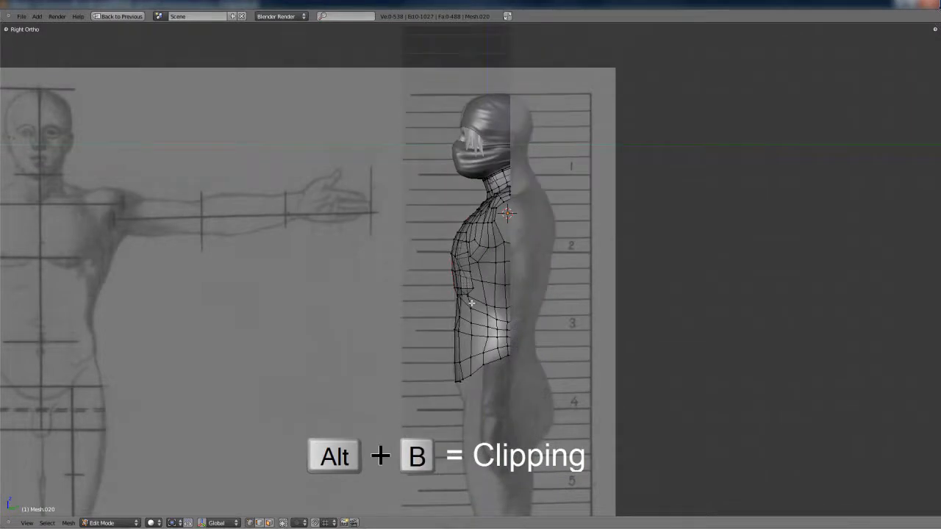
# Select the visible mesh and knife-cut horizontally across the center edges below the flap, then deselect everything
pyautogui.moveTo(471, 302); pyautogui.dragTo(514, 294, button='middle')
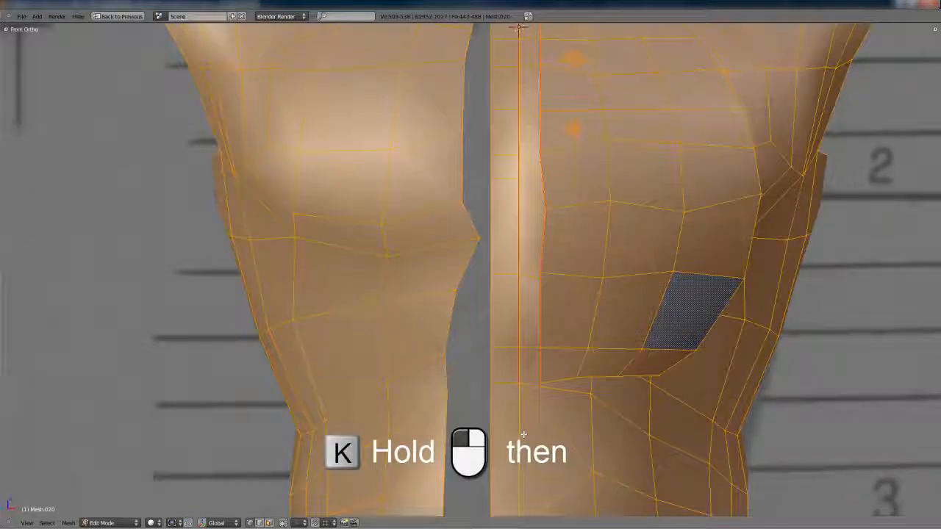
pyautogui.keyDown('shift'); pyautogui.moveTo(522, 435); pyautogui.dragTo(496, 309, button='middle'); pyautogui.keyUp('shift')
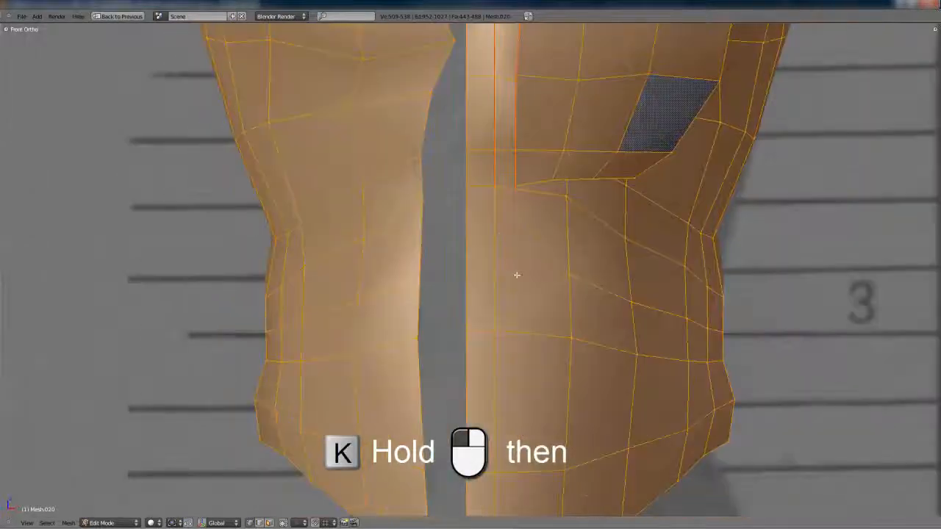
pyautogui.scroll(1, 499, 263)
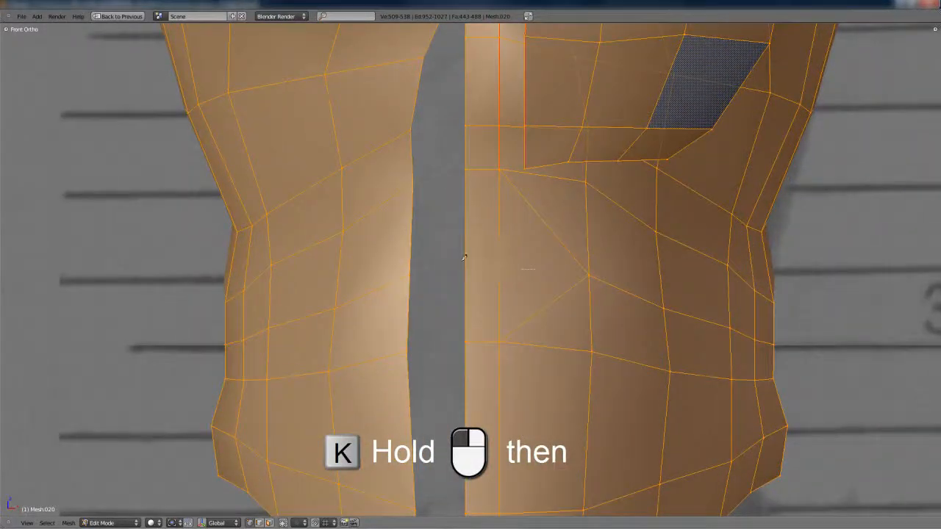
pyautogui.moveTo(463, 259); pyautogui.dragTo(445, 265)
pyautogui.press('a')
# Replace the triangles beside the center line below the flap with two stacked quads
pyautogui.moveTo(478, 260); pyautogui.dragTo(578, 282, button='middle')
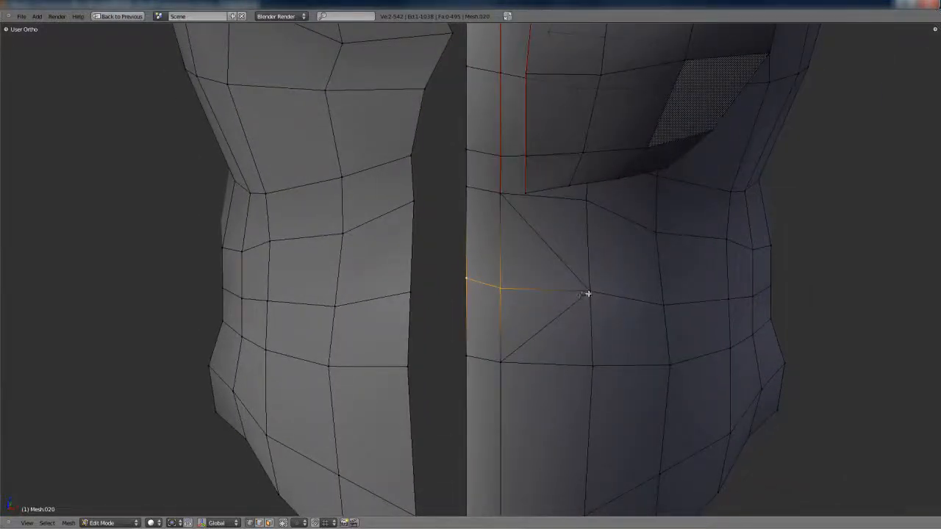
pyautogui.keyDown('shift'); pyautogui.rightClick(491, 291); pyautogui.keyUp('shift')
pyautogui.keyDown('shift'); pyautogui.rightClick(594, 199); pyautogui.keyUp('shift')
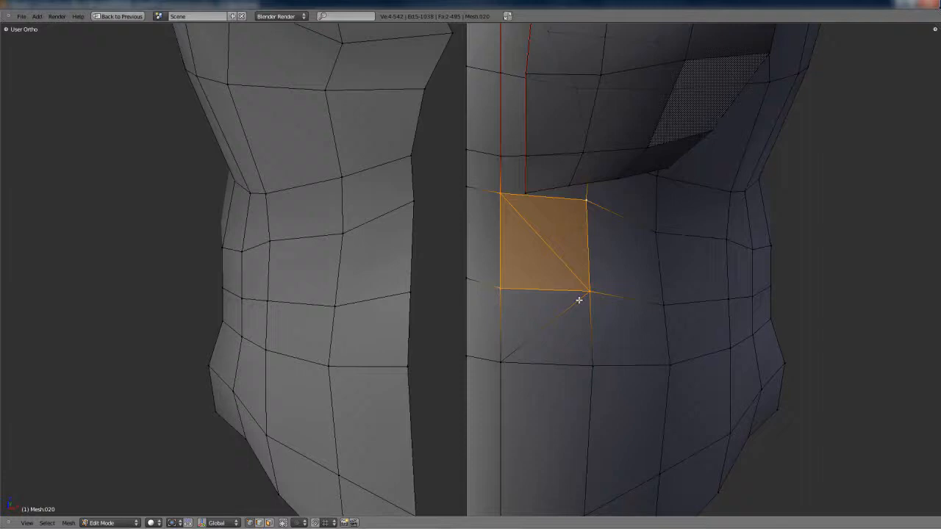
pyautogui.keyDown('shift'); pyautogui.rightClick(590, 365); pyautogui.keyUp('shift')
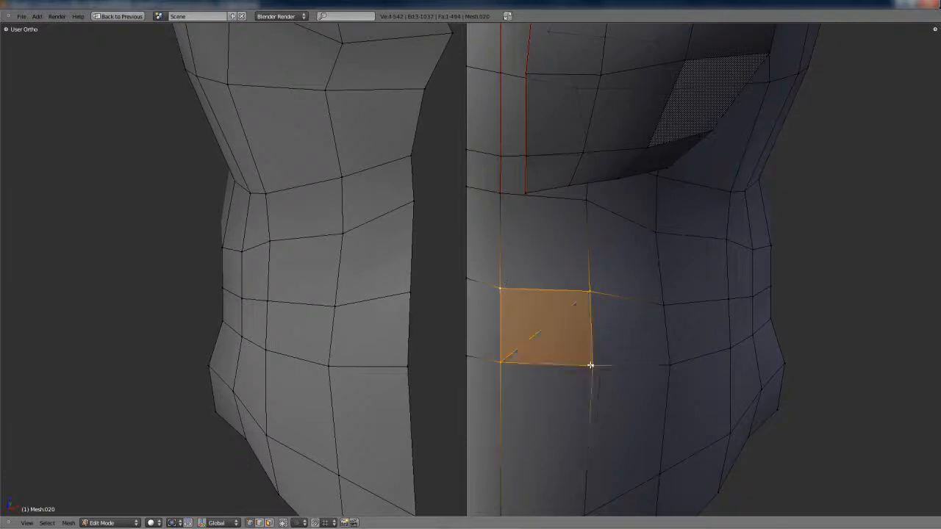
# Check the waist's smoothed surface in object mode and reveal the hidden center strip of the mesh
pyautogui.press('Tab')
pyautogui.scroll(-5, 548, 326)
pyautogui.keyDown('shift'); pyautogui.moveTo(548, 326); pyautogui.dragTo(537, 277, button='middle'); pyautogui.keyUp('shift')
pyautogui.press('Tab')
pyautogui.press('a')
pyautogui.scroll(3, 541, 262)
pyautogui.scroll(2, 544, 266)
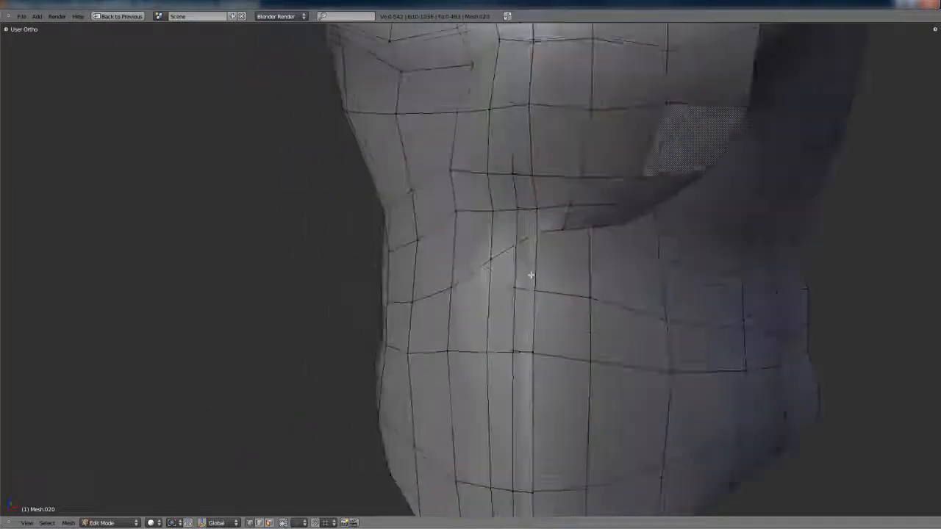
# Clear the seam marks from the entire torso mesh and return to the split layout with a front view
pyautogui.press('a')
pyautogui.scroll(-4, 543, 276)
pyautogui.hotkey('ctrl', 'e')
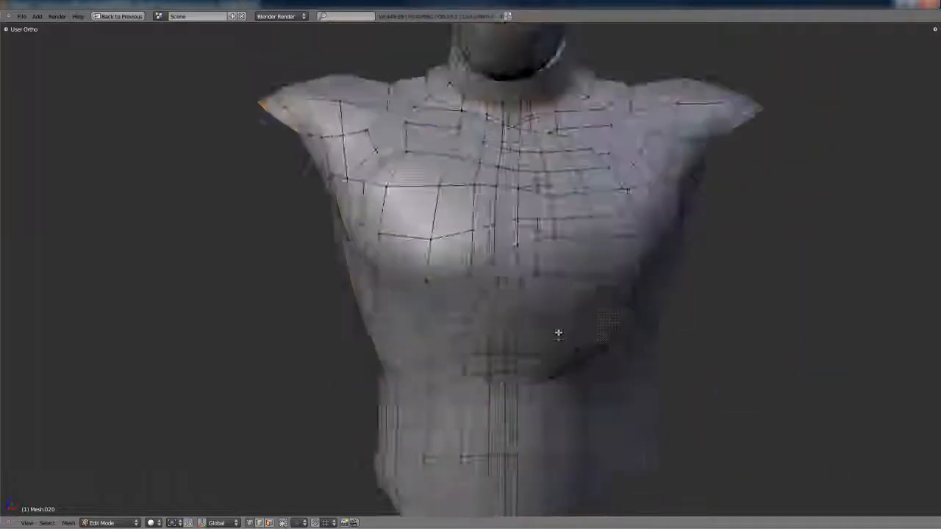
pyautogui.moveTo(520, 311); pyautogui.dragTo(515, 312, button='middle')
pyautogui.press('KP_1')
pyautogui.hotkey('ctrl', 'Up')
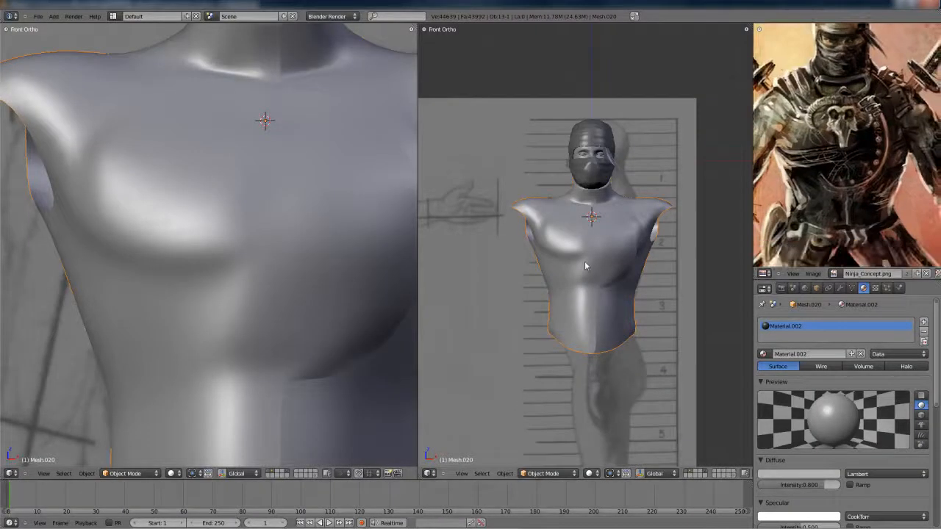
# Adjust the flap's border edges with Shrink/Fatten and move two chest vertices along the Y axis
pyautogui.hotkey('ctrl', 'Up')
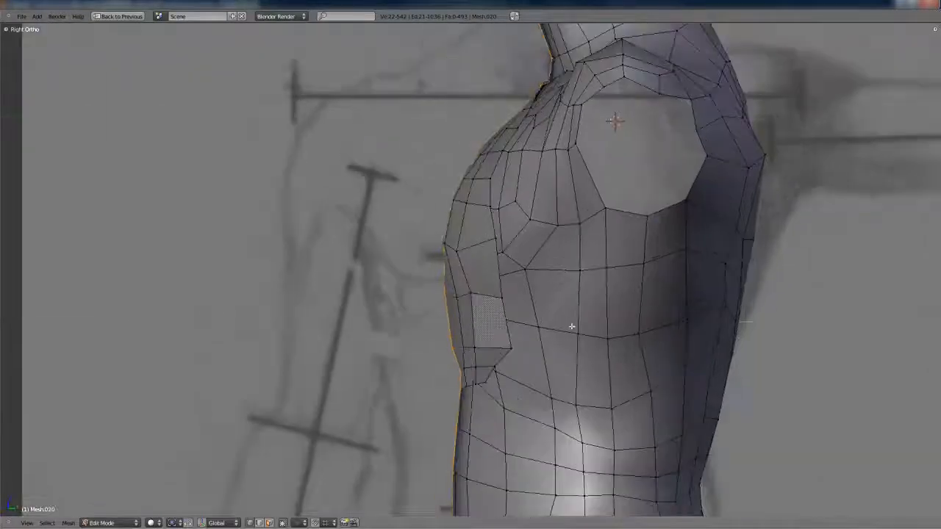
pyautogui.press('g')
pyautogui.press('y')
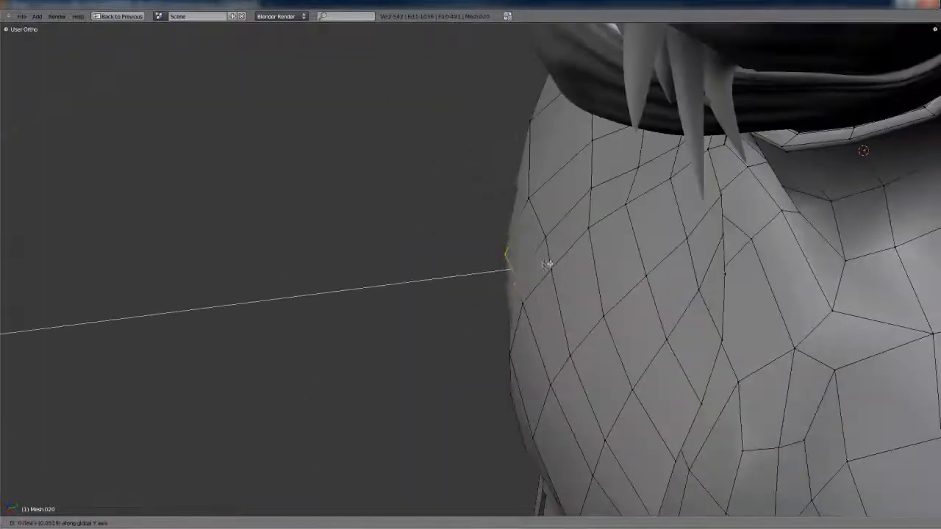
pyautogui.click(515, 304)
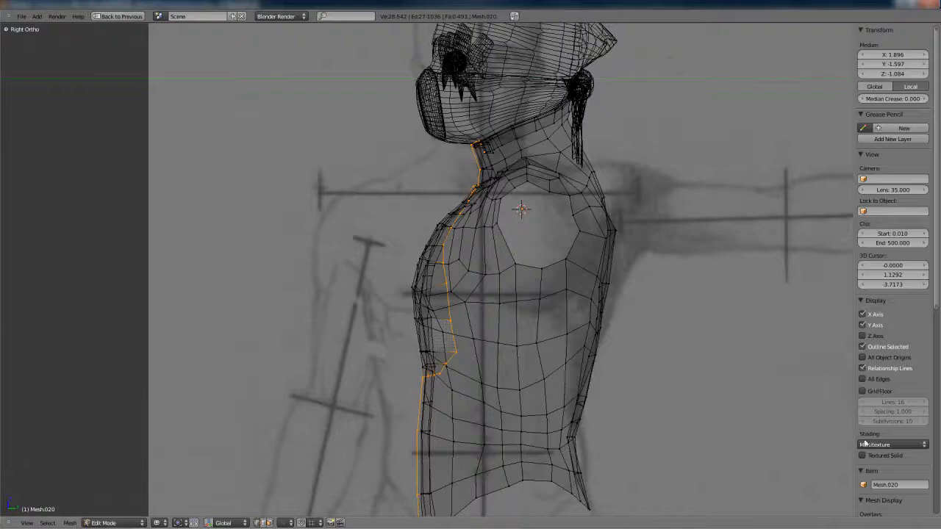
# Turn off the background reference images in the 3D view
pyautogui.scroll(-10, 865, 444)
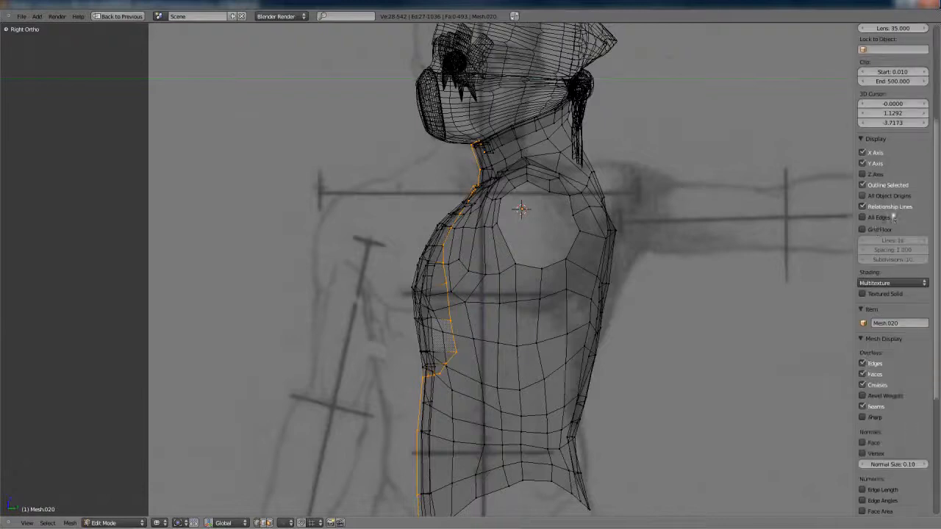
pyautogui.click(869, 376)
pyautogui.press('n')
# Extrude the flap's selected border edges backward along the Y axis, toward the torso
pyautogui.keyDown('shift'); pyautogui.moveTo(622, 315); pyautogui.dragTo(598, 263, button='middle'); pyautogui.keyUp('shift')
pyautogui.scroll(2, 572, 262)
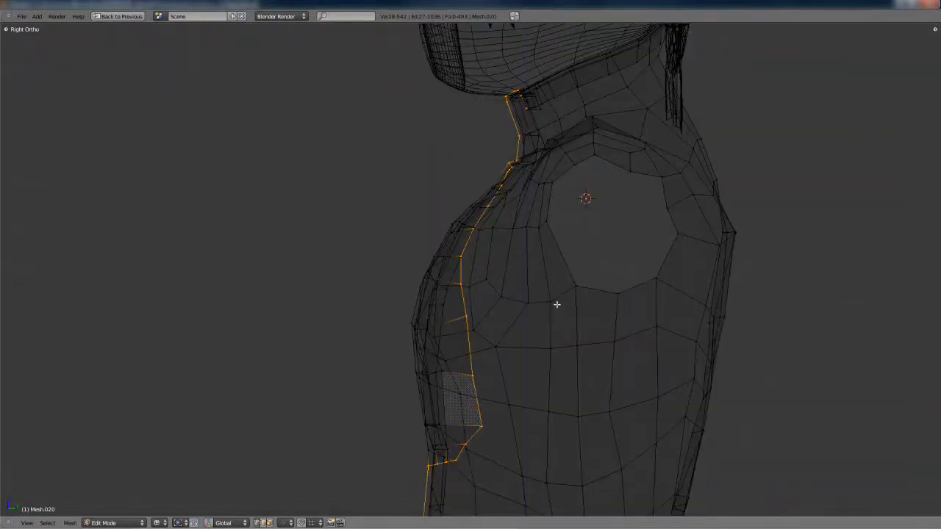
pyautogui.press('g')
pyautogui.press('y')
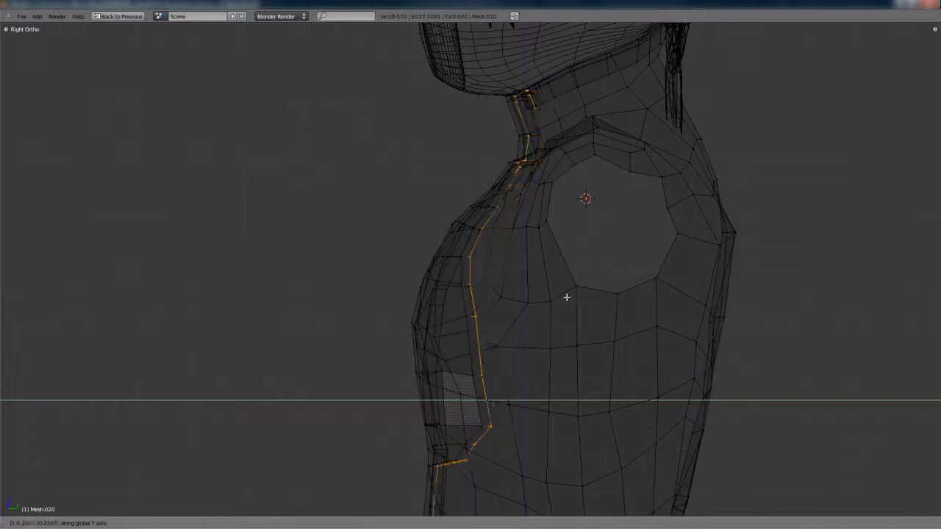
pyautogui.click(566, 297)
# Finish the flap border extrusion, return to solid shading, and fine-tune the extruded edges along the Y axis
pyautogui.press('z')
pyautogui.keyDown('shift'); pyautogui.moveTo(566, 324); pyautogui.dragTo(599, 183, button='middle'); pyautogui.keyUp('shift')
pyautogui.scroll(5, 572, 261)
pyautogui.press('g')
pyautogui.press('y')
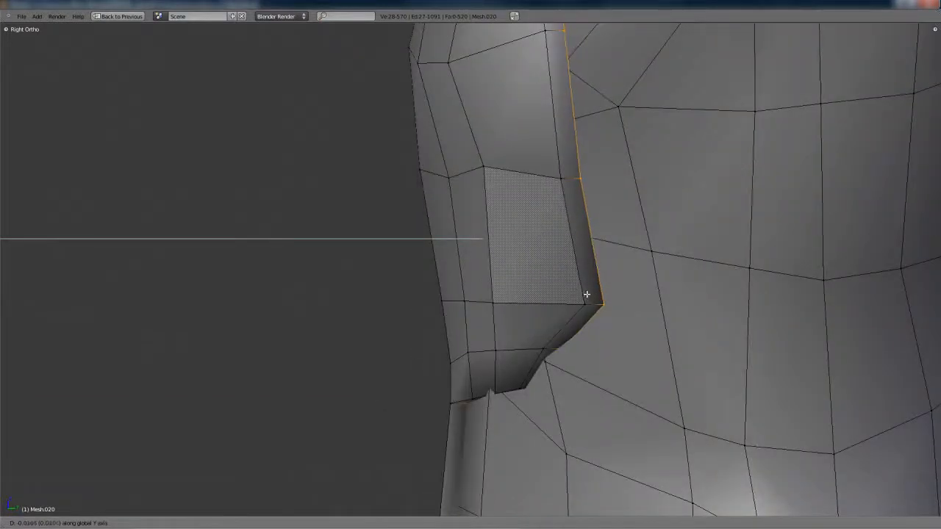
pyautogui.scroll(-5, 556, 273)
pyautogui.moveTo(555, 273); pyautogui.dragTo(611, 296, button='middle')
pyautogui.press('Tab')
pyautogui.scroll(-3, 657, 279)
pyautogui.press('Tab')
pyautogui.press('KP_3')
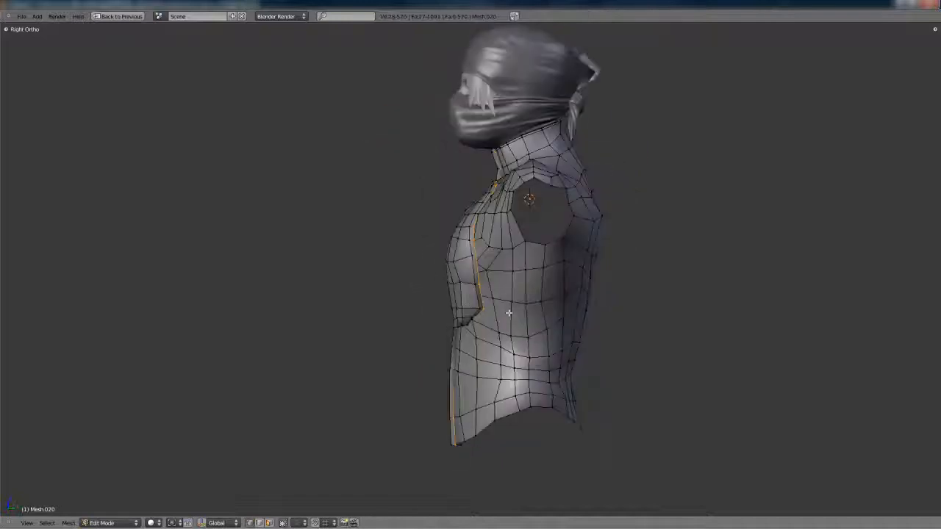
# Select the rim edge on the slope below the flap's lower corner, including hidden geometry, and move it along the Y axis
pyautogui.scroll(5, 483, 262)
pyautogui.scroll(2, 483, 262)
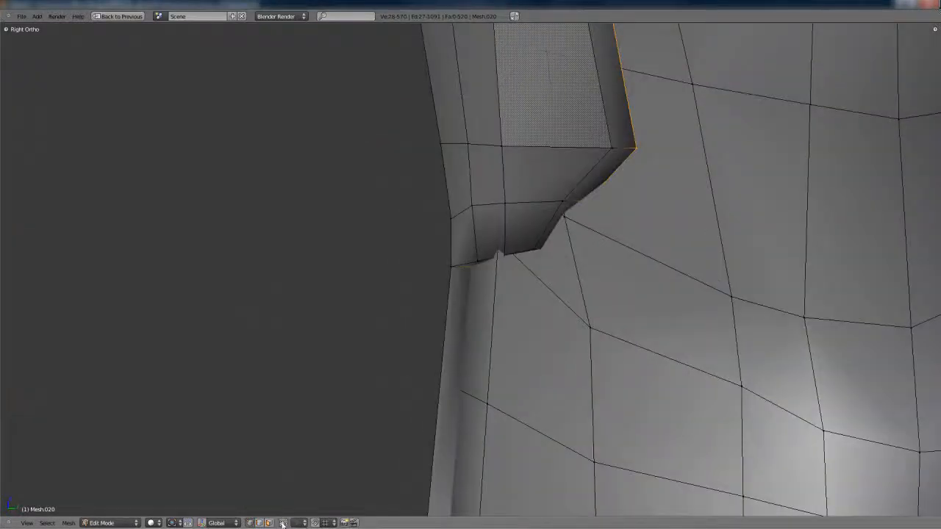
pyautogui.rightClick(553, 245)
pyautogui.rightClick(579, 213)
pyautogui.press('z')
pyautogui.keyDown('shift'); pyautogui.rightClick(616, 208); pyautogui.keyUp('shift')
pyautogui.press('z')
pyautogui.press('g')
pyautogui.press('y')
pyautogui.press('g')
pyautogui.press('y')
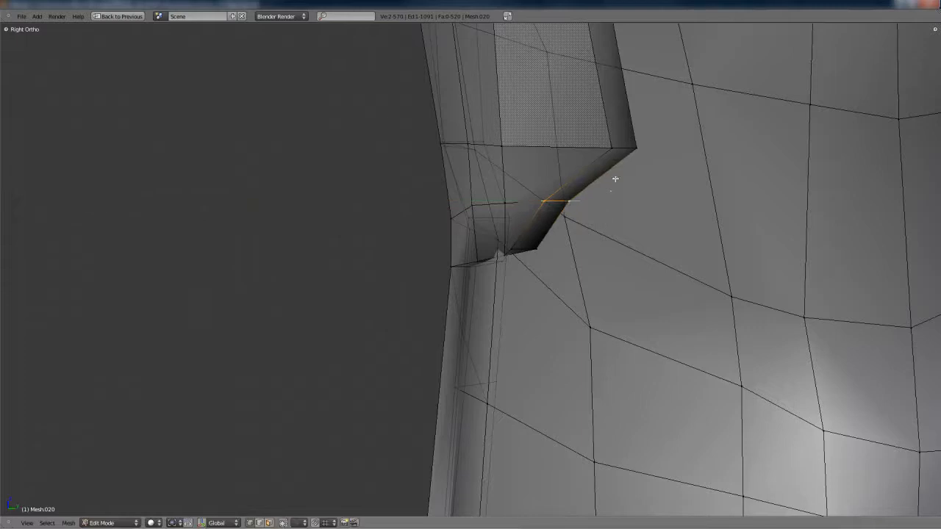
pyautogui.click(613, 191)
# Move the neighbouring rim vertex near the flap's lower corner along the Y axis and check the smoothed shape
pyautogui.rightClick(649, 167)
pyautogui.press('g')
pyautogui.press('y')
pyautogui.click(640, 172)
pyautogui.press('Tab')
pyautogui.scroll(-4, 648, 226)
pyautogui.press('Tab')
pyautogui.scroll(5, 507, 261)
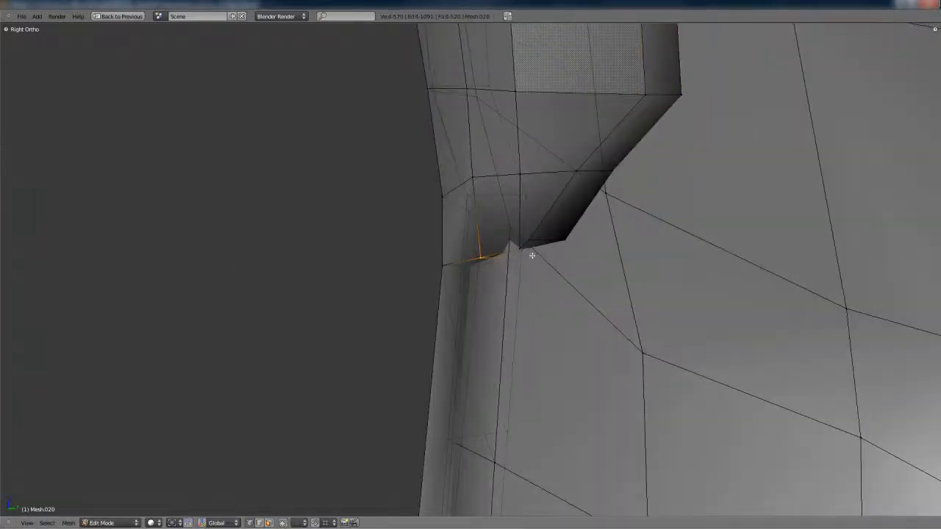
# Adjust the flap's bottom-edge vertices along the Y axis, inspect them in wireframe, and undo the last change
pyautogui.press('g')
pyautogui.press('y')
pyautogui.rightClick(521, 270)
pyautogui.press('z')
pyautogui.moveTo(516, 251); pyautogui.dragTo(639, 340, button='middle')
pyautogui.hotkey('ctrl', 'z')
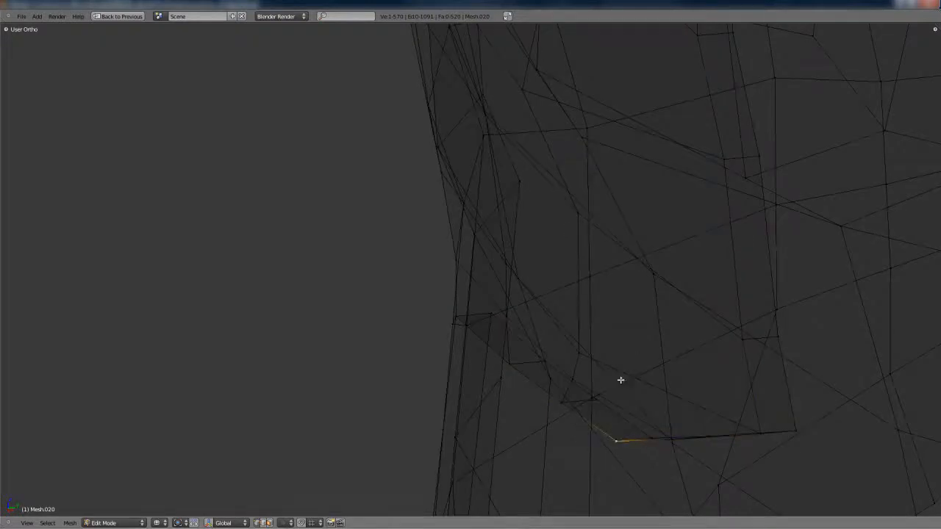
pyautogui.press('KP_3')
pyautogui.press('z')
pyautogui.click(604, 258)
# Move the flap's bottom-edge vertices and the top edge of the lower centre opening along the Y axis
pyautogui.rightClick(522, 249)
pyautogui.press('g')
pyautogui.press('y')
pyautogui.rightClick(467, 257)
pyautogui.press('g')
pyautogui.press('y')
pyautogui.click(533, 267)
pyautogui.press('g')
pyautogui.press('y')
pyautogui.click(523, 278)
pyautogui.press('Tab')
pyautogui.scroll(-1, 528, 270)
pyautogui.press('Tab')
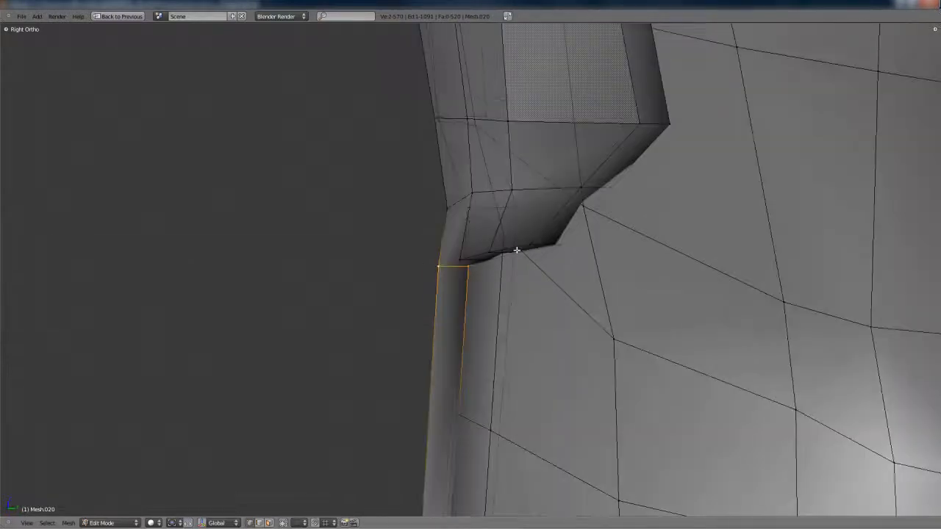
# Shift the rim edge above the flap's bottom edge along the Y axis so the rim slopes smoothly
pyautogui.press('g')
pyautogui.press('y')
pyautogui.press('g')
pyautogui.press('y')
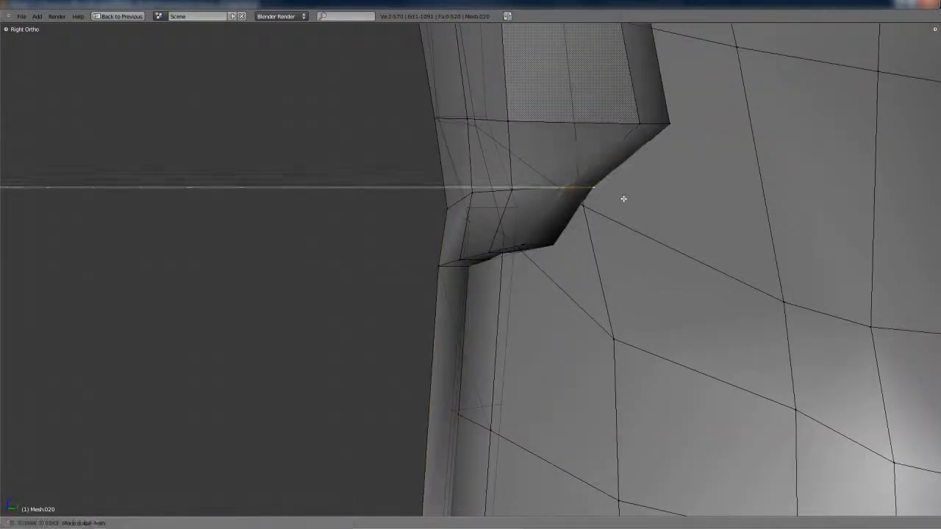
pyautogui.click(622, 196)
pyautogui.press('Tab')
pyautogui.press('Tab')
# Reposition vertices on the flap's bottom edge and the row just above it along the Y axis
pyautogui.rightClick(513, 257)
pyautogui.press('g')
pyautogui.press('y')
pyautogui.click(485, 259)
pyautogui.press('g')
pyautogui.press('y')
pyautogui.click(475, 197)
pyautogui.rightClick(517, 191)
pyautogui.press('g')
pyautogui.press('y')
pyautogui.click(500, 191)
# Move the front centre vertex just above the flap's bottom edge along the X and Y axes
pyautogui.keyDown('shift'); pyautogui.moveTo(486, 129); pyautogui.dragTo(489, 250, button='middle'); pyautogui.keyUp('shift')
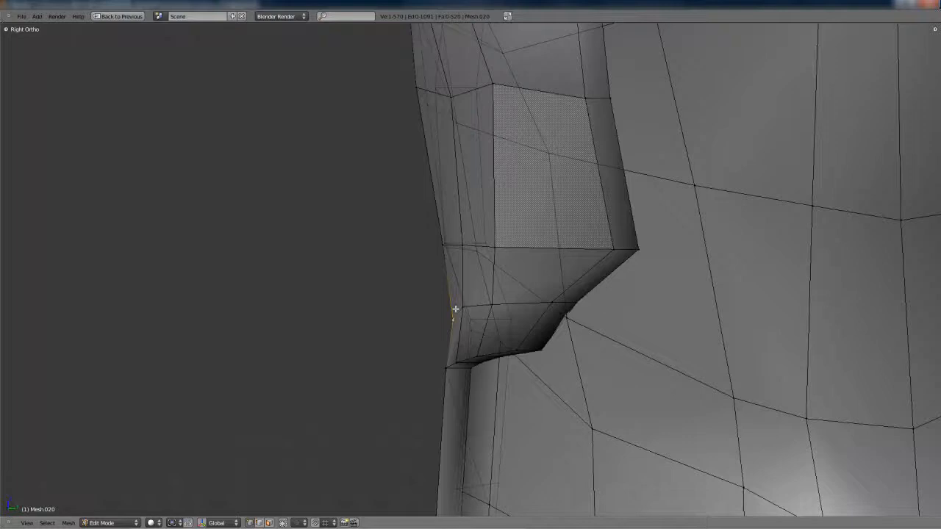
pyautogui.moveTo(455, 310); pyautogui.dragTo(499, 287, button='middle')
pyautogui.press('g')
pyautogui.press('x')
pyautogui.click(520, 285)
pyautogui.press('KP_3')
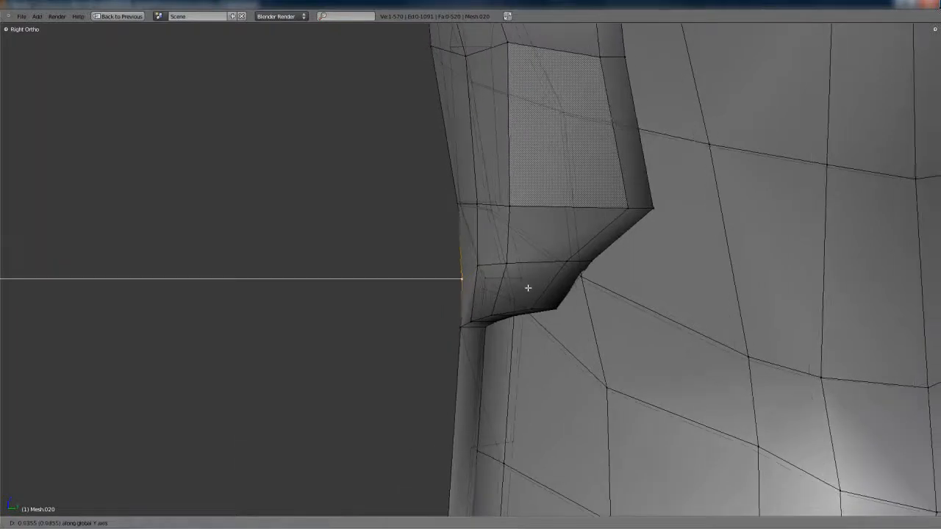
pyautogui.click(525, 285)
# Check the smoothed flap from the side and move the same front centre vertex along the Y axis once more
pyautogui.press('Tab')
pyautogui.scroll(-8, 599, 267)
pyautogui.moveTo(495, 240); pyautogui.dragTo(445, 242, button='middle')
pyautogui.scroll(4, 541, 246)
pyautogui.press('Tab')
pyautogui.press('Tab')
pyautogui.scroll(-6, 570, 219)
# Move the flap's upper rim edge just below the collar along the Y axis and check the smoothed result
pyautogui.press('Tab')
pyautogui.scroll(6, 550, 256)
pyautogui.press('KP_3')
pyautogui.press('g')
pyautogui.press('y')
pyautogui.click(526, 291)
pyautogui.moveTo(580, 181); pyautogui.dragTo(554, 255, button='middle')
pyautogui.press('Tab')
pyautogui.scroll(-6, 568, 189)
pyautogui.scroll(-5, 583, 270)
pyautogui.press('Tab')
pyautogui.scroll(6, 625, 261)
pyautogui.moveTo(625, 260); pyautogui.dragTo(624, 295, button='middle')
pyautogui.rightClick(513, 321)
pyautogui.press('g')
pyautogui.press('y')
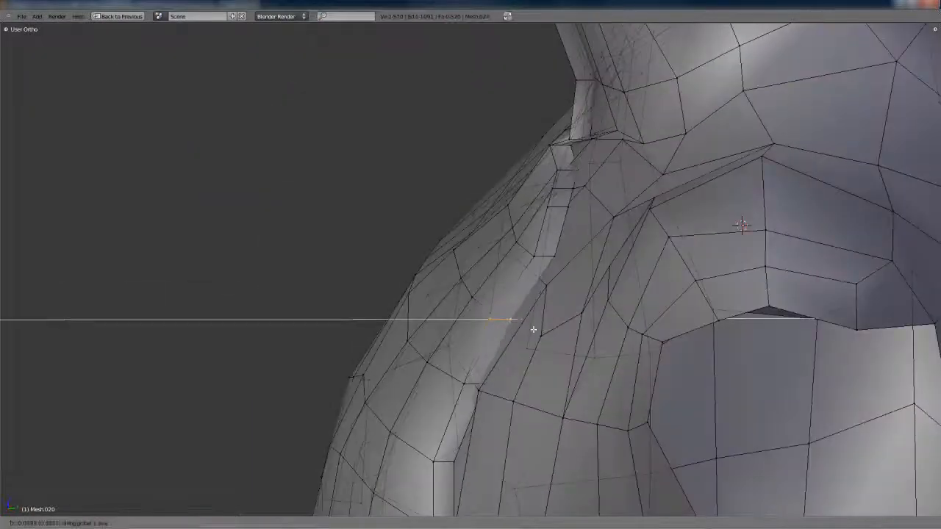
pyautogui.click(584, 174)
pyautogui.press('Tab')
pyautogui.scroll(-6, 584, 174)
pyautogui.press('Tab')
# Extrude the flap's border edges again and scale the new edges inward, adjusting them along the X and Z axes
pyautogui.moveTo(573, 220); pyautogui.dragTo(515, 242, button='middle')
pyautogui.keyDown('alt'); pyautogui.rightClick(510, 293); pyautogui.keyUp('alt')
pyautogui.moveTo(510, 293); pyautogui.dragTo(653, 307, button='middle')
pyautogui.press('e')
pyautogui.press('s')
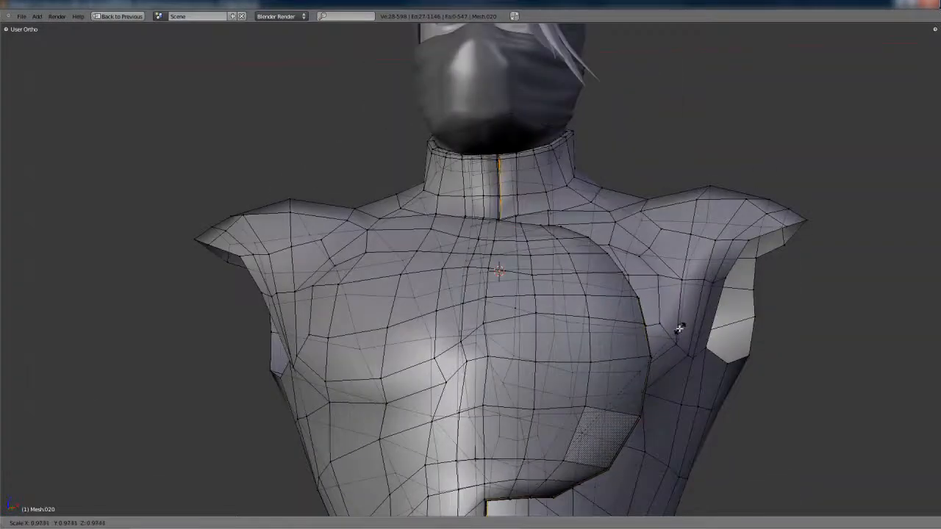
pyautogui.press('KP_1')
pyautogui.press('x')
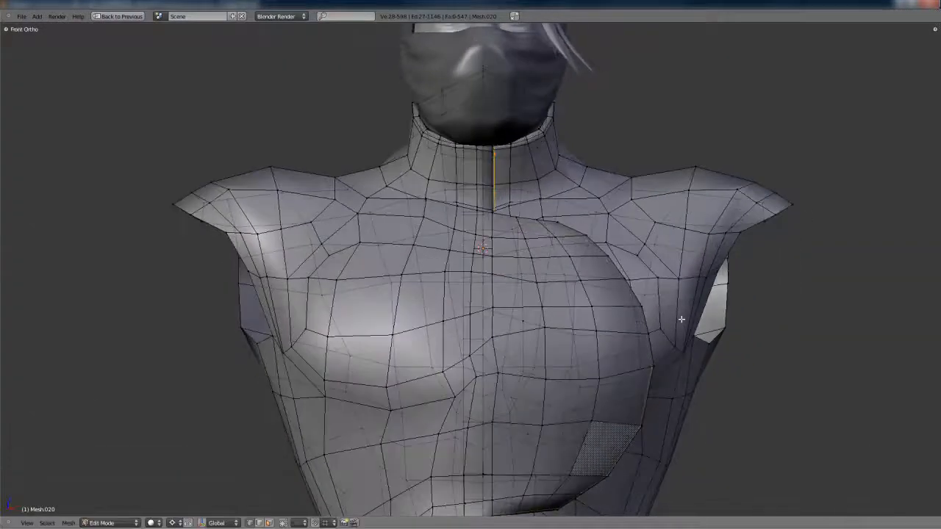
pyautogui.click(665, 332)
pyautogui.moveTo(668, 330)
pyautogui.mouseDown(button='middle')
pyautogui.moveTo(581, 294)
pyautogui.moveTo(663, 313)
pyautogui.mouseUp(button='middle')
pyautogui.press('KP_1')
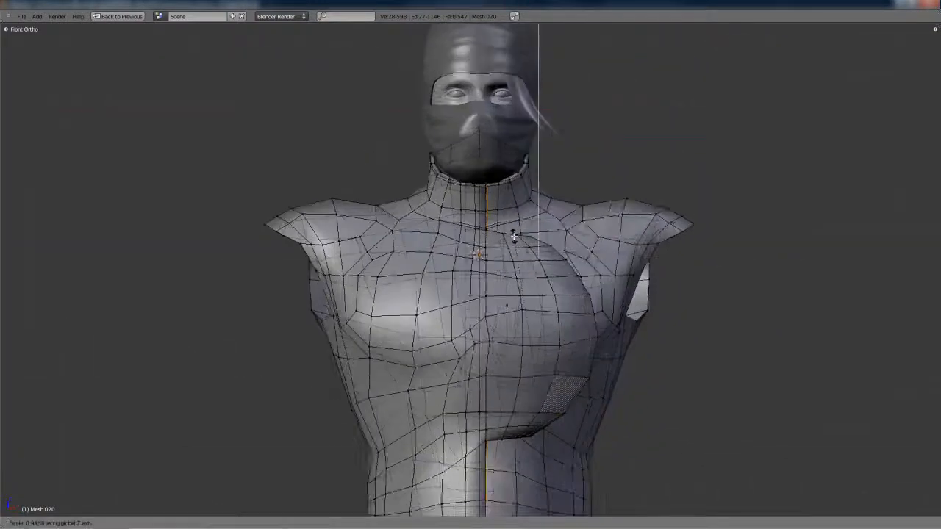
pyautogui.click(526, 245)
# Adjust the border selection with a box around the flap's curved side, scale along the X axis, and check the smoothed torso
pyautogui.press('b')
pyautogui.moveTo(501, 213); pyautogui.dragTo(676, 487)
pyautogui.press('s')
pyautogui.press('x')
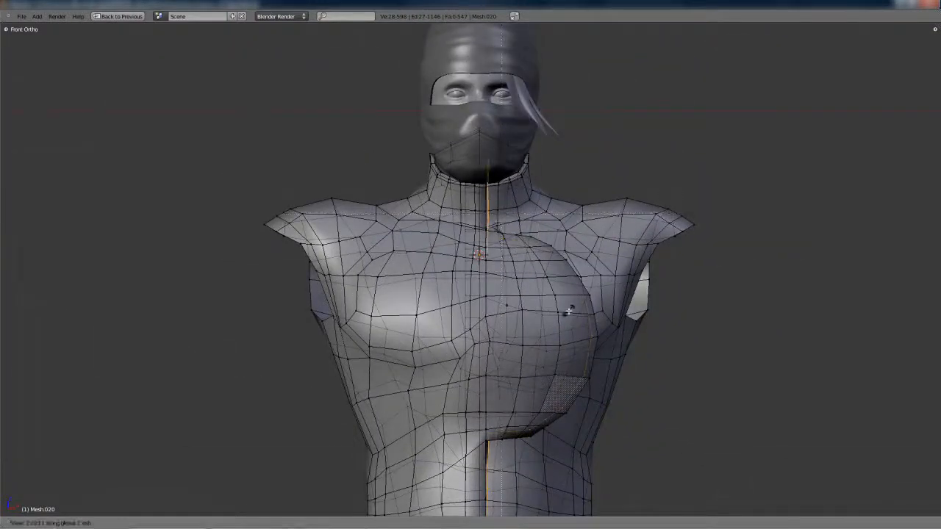
pyautogui.moveTo(566, 327); pyautogui.dragTo(523, 372, button='middle')
pyautogui.press('Tab')
pyautogui.scroll(1, 558, 328)
pyautogui.scroll(-2, 522, 372)
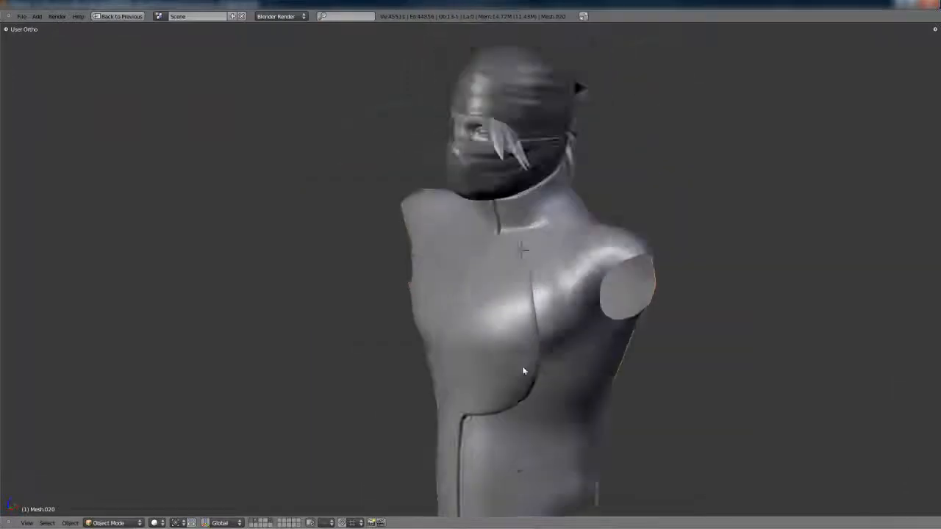
# Insert an edge loop along the flap's extruded rim and check the smoothed border
pyautogui.scroll(1, 523, 353)
pyautogui.scroll(4, 522, 342)
pyautogui.press('Tab')
pyautogui.hotkey('ctrl', 'r')
pyautogui.click(519, 313)
pyautogui.click(524, 312)
pyautogui.press('Tab')
pyautogui.scroll(-4, 588, 298)
pyautogui.moveTo(650, 274); pyautogui.dragTo(561, 291, button='middle')
pyautogui.scroll(4, 651, 322)
# Adjust the new rim loop with Shrink/Fatten and check the smoothed torso from several distances
pyautogui.press('Tab')
pyautogui.hotkey('alt', 's')
pyautogui.click(655, 321)
pyautogui.press('Tab')
pyautogui.scroll(-5, 650, 321)
pyautogui.scroll(6, 546, 296)
pyautogui.scroll(-6, 546, 296)
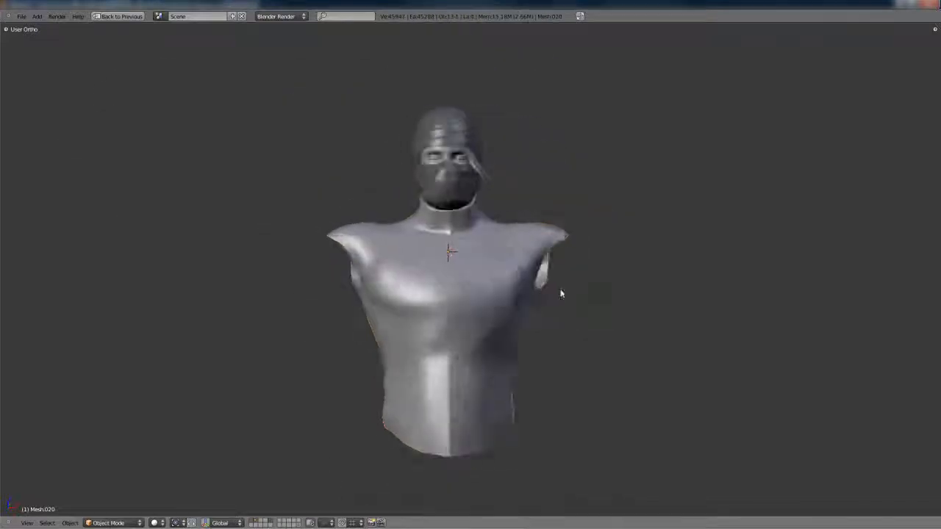
# Insert an edge loop through the front of the flap, running alongside its curved border
pyautogui.press('KP_1')
pyautogui.scroll(5, 558, 255)
pyautogui.keyDown('shift'); pyautogui.moveTo(558, 255); pyautogui.dragTo(561, 388, button='middle'); pyautogui.keyUp('shift')
pyautogui.scroll(3, 515, 368)
pyautogui.press('Tab')
pyautogui.hotkey('ctrl', 'r')
pyautogui.click(482, 384)
pyautogui.click(487, 385)
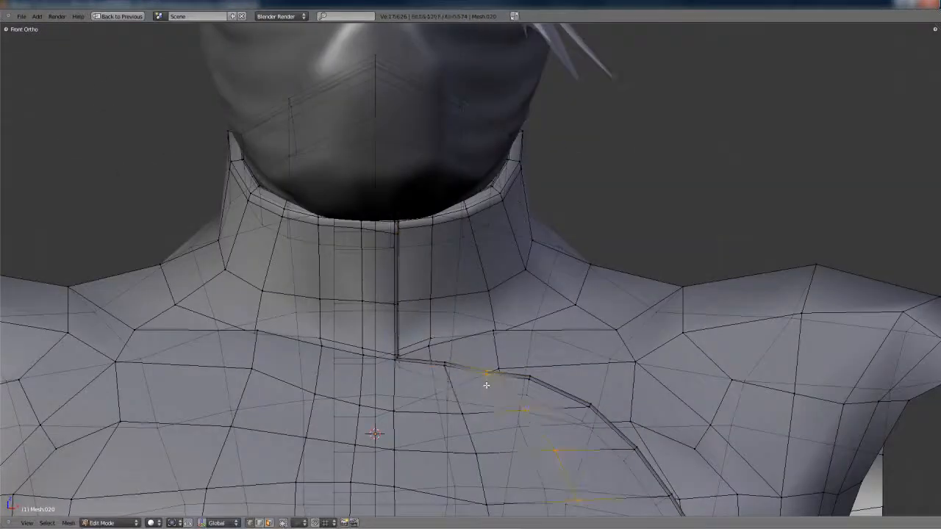
# Check the smoothed flap border and insert an edge loop near the flap's lower corner beside the vertical front seam
pyautogui.scroll(-3, 505, 381)
pyautogui.press('Tab')
pyautogui.moveTo(620, 353); pyautogui.dragTo(587, 353, button='middle')
pyautogui.scroll(8, 513, 397)
pyautogui.keyDown('shift'); pyautogui.moveTo(512, 397); pyautogui.dragTo(519, 294, button='middle'); pyautogui.keyUp('shift')
pyautogui.press('Tab')
pyautogui.scroll(-2, 445, 374)
pyautogui.moveTo(446, 374); pyautogui.dragTo(463, 361, button='middle')
pyautogui.hotkey('ctrl', 'r')
pyautogui.click(462, 361)
pyautogui.rightClick(468, 373)
# Slide the edges beside the front seam just below the flap's lower corner and check the smoothed torso
pyautogui.hotkey('ctrl', 'e')
pyautogui.click(488, 444)
pyautogui.click(503, 357)
pyautogui.press('Tab')
pyautogui.press('Tab')
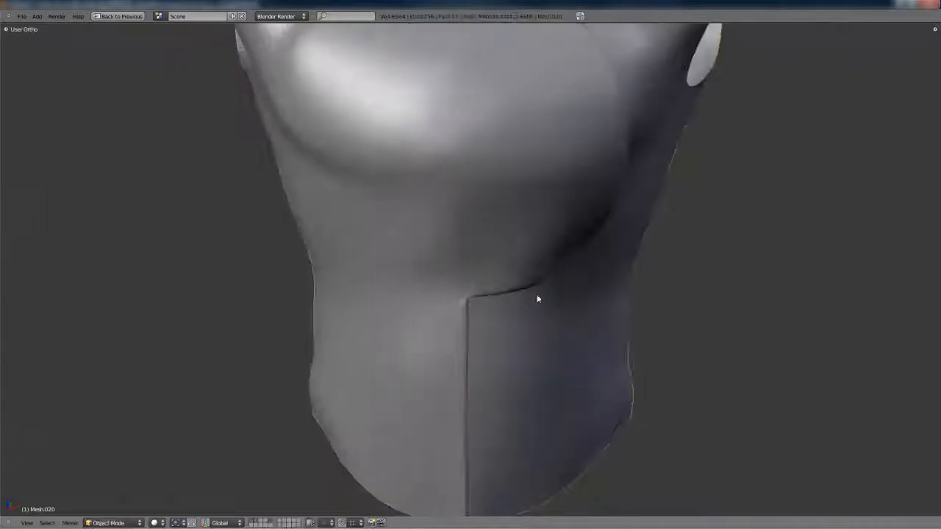
pyautogui.press('Tab')
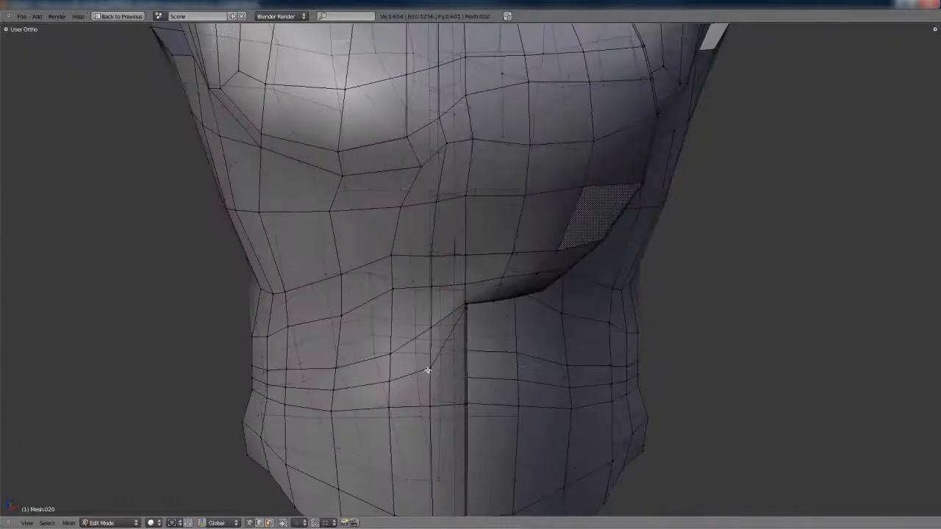
pyautogui.hotkey('ctrl', 'e')
pyautogui.click(452, 369)
pyautogui.click(483, 350)
pyautogui.press('Tab')
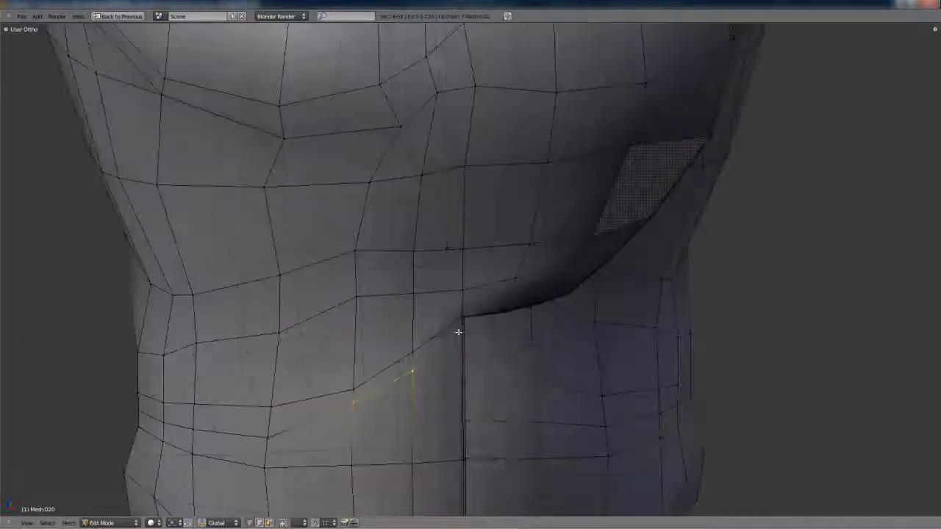
# Box-select the edges around the flap's lower corner, slide them along the surface, and check the smoothed flap
pyautogui.hotkey('ctrl', 'e')
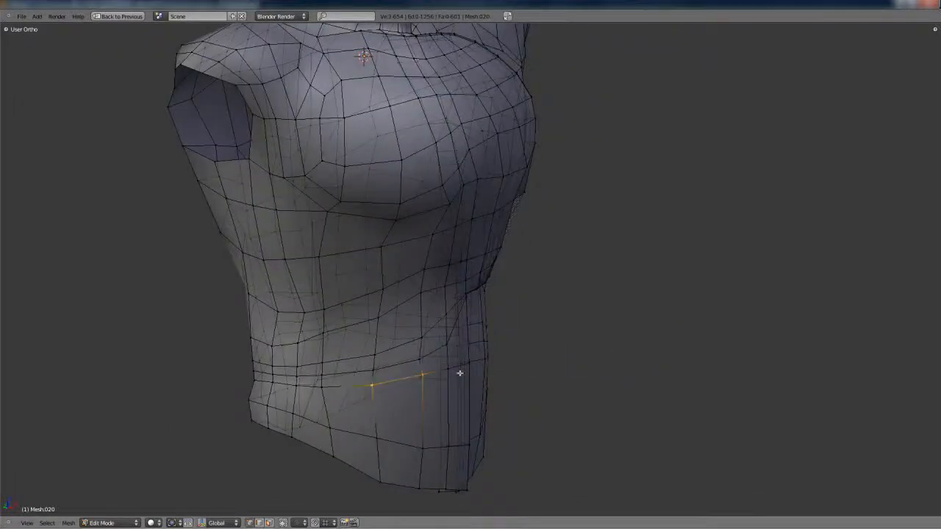
pyautogui.keyDown('shift'); pyautogui.rightClick(459, 373); pyautogui.keyUp('shift')
pyautogui.moveTo(507, 367); pyautogui.dragTo(450, 348, button='middle')
pyautogui.press('b')
pyautogui.moveTo(397, 338); pyautogui.dragTo(546, 370)
pyautogui.hotkey('ctrl', 'e')
pyautogui.keyDown('shift'); pyautogui.rightClick(412, 338); pyautogui.keyUp('shift')
pyautogui.hotkey('ctrl', 'e')
pyautogui.click(483, 355)
pyautogui.moveTo(484, 360); pyautogui.dragTo(530, 320, button='middle')
pyautogui.press('Tab')
pyautogui.press('Tab')
# Duplicate the edge loop running along the flap's curved border and separate it into its own object
pyautogui.keyDown('alt'); pyautogui.rightClick(510, 319); pyautogui.keyUp('alt')
pyautogui.scroll(4, 451, 374)
pyautogui.keyDown('shift'); pyautogui.rightClick(455, 375); pyautogui.keyUp('shift')
pyautogui.scroll(4, 530, 321)
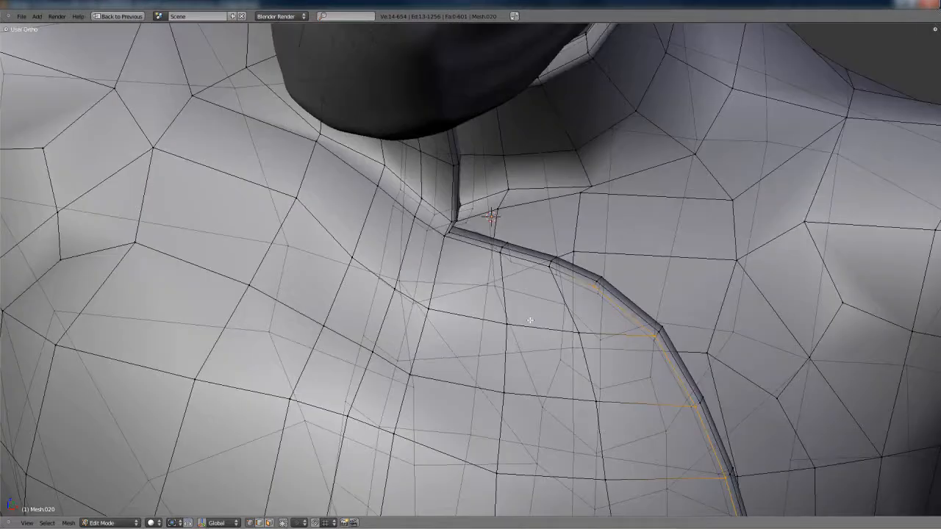
pyautogui.click(284, 523)
pyautogui.keyDown('shift'); pyautogui.rightClick(441, 242); pyautogui.keyUp('shift')
pyautogui.scroll(-6, 441, 242)
pyautogui.moveTo(474, 360); pyautogui.dragTo(524, 228, button='middle')
pyautogui.press('g')
pyautogui.click(616, 266)
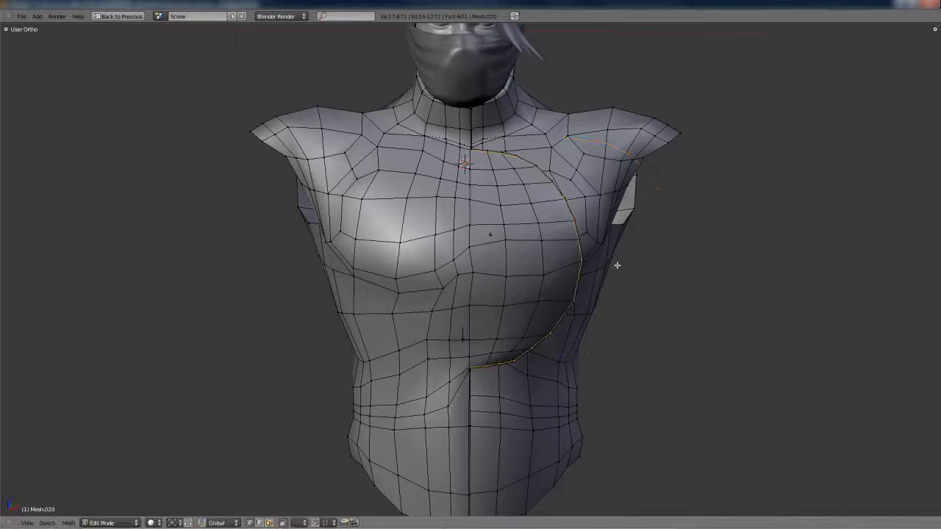
pyautogui.click(616, 265)
pyautogui.press('Tab')
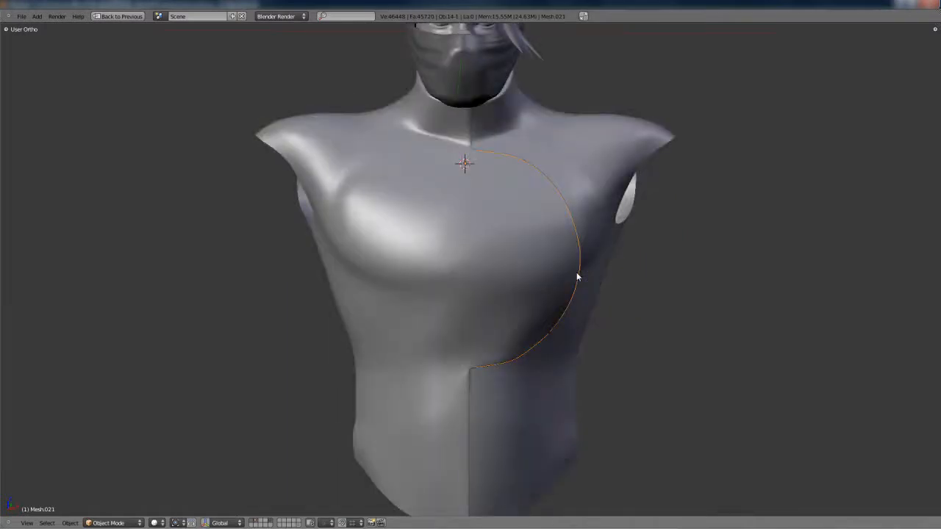
# Extrude the separated border edge into a narrow strip and move the new edge along the Y axis
pyautogui.press('KP_1')
pyautogui.press('Tab')
pyautogui.press('z')
pyautogui.press('z')
pyautogui.moveTo(595, 286); pyautogui.dragTo(518, 325, button='middle')
pyautogui.scroll(1, 518, 326)
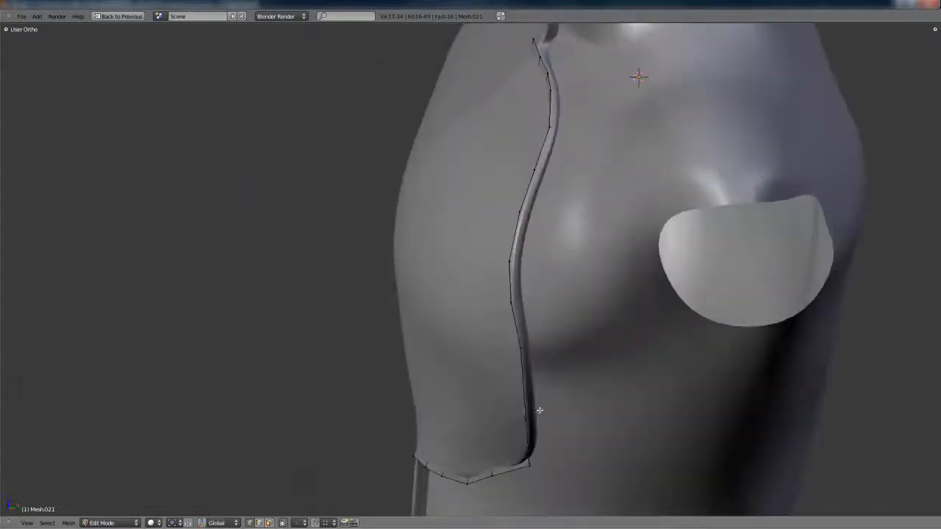
pyautogui.press('g')
pyautogui.press('y')
pyautogui.click(545, 366)
pyautogui.press('a')
pyautogui.press('a')
pyautogui.press('a')
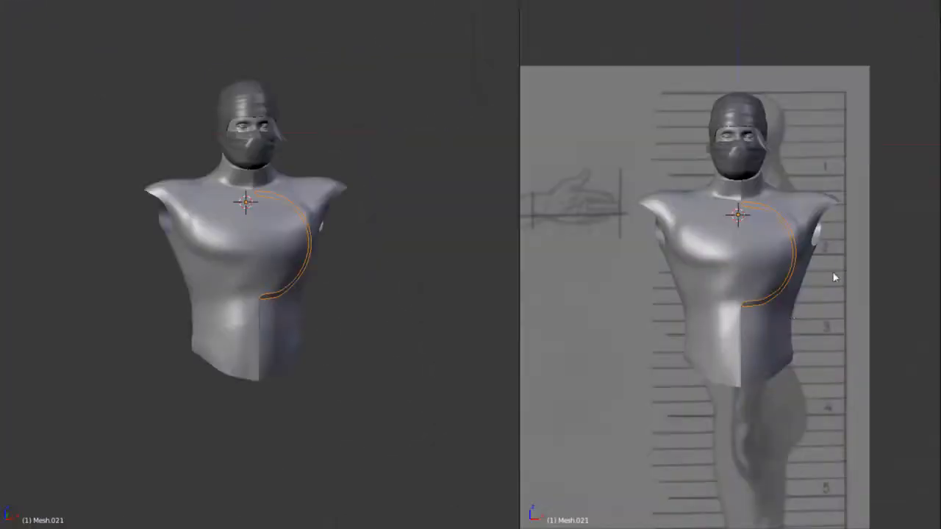
# Hide the background reference image behind the torso in the front view
pyautogui.scroll(6, 761, 365)
pyautogui.press('n')
pyautogui.scroll(-10, 873, 249)
pyautogui.click(849, 302)
pyautogui.press('n')
# Delete the selected geometry at the border strip's lower end next to the centre seam
pyautogui.press('Tab')
pyautogui.scroll(1, 733, 326)
pyautogui.keyDown('alt'); pyautogui.keyDown('shift'); pyautogui.rightClick(732, 323); pyautogui.keyUp('shift'); pyautogui.keyUp('alt')
pyautogui.press('x')
pyautogui.click(751, 405)
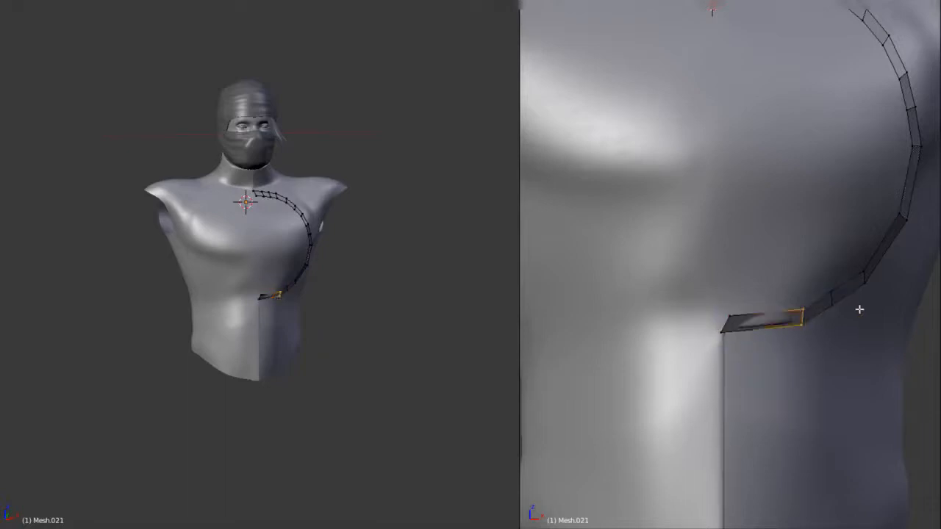
# Extend the strip's lower end past the centre seam and position its tip along the X and Y axes
pyautogui.keyDown('alt'); pyautogui.rightClick(782, 321); pyautogui.keyUp('alt')
pyautogui.scroll(-1, 797, 338)
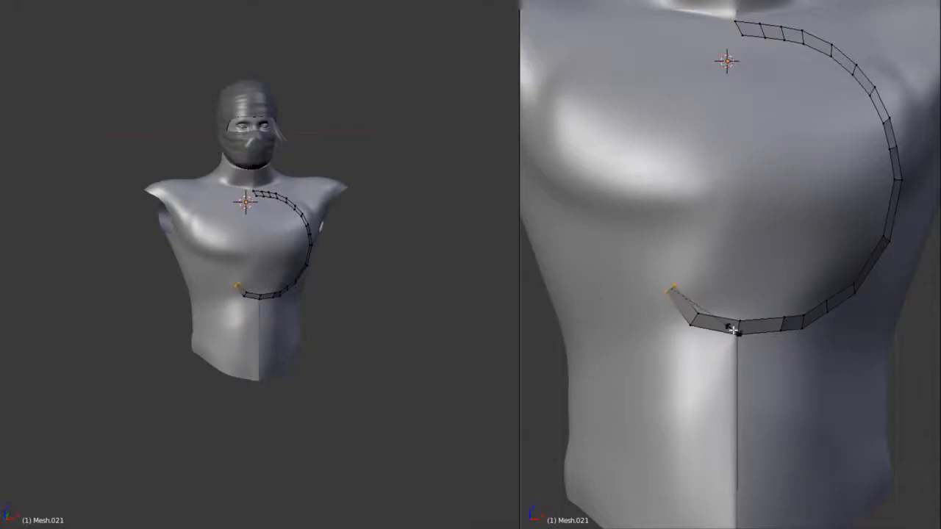
pyautogui.moveTo(675, 281); pyautogui.dragTo(718, 292, button='middle')
pyautogui.press('g')
pyautogui.click(637, 304)
pyautogui.press('g')
pyautogui.press('x')
pyautogui.click(680, 301)
pyautogui.press('g')
pyautogui.press('y')
pyautogui.click(827, 283)
pyautogui.press('a')
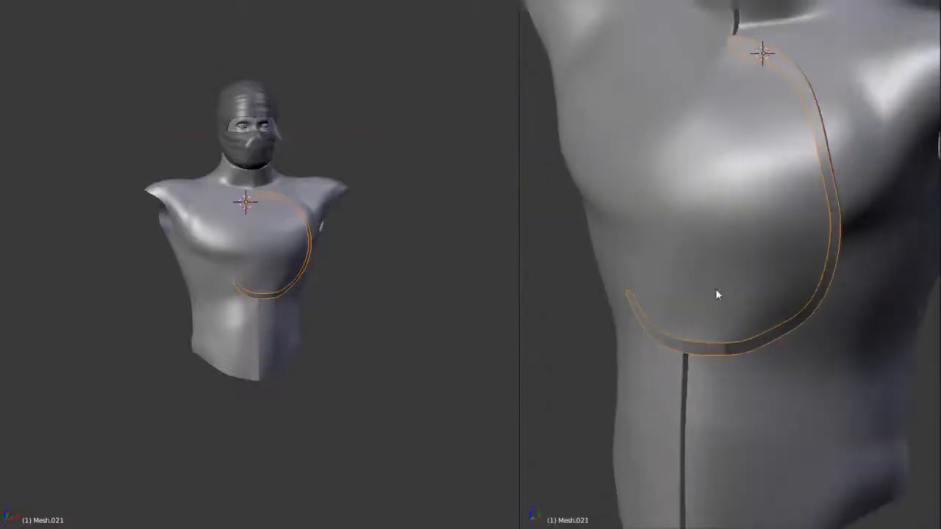
# Recalculate the border strip's normals and compare its shading with the torso mesh
pyautogui.press('t')
pyautogui.hotkey('ctrl', 'n')
pyautogui.press('Tab')
pyautogui.press('t')
pyautogui.press('Tab')
pyautogui.moveTo(740, 262); pyautogui.dragTo(747, 304, button='middle')
pyautogui.press('a')
pyautogui.press('a')
pyautogui.press('w')
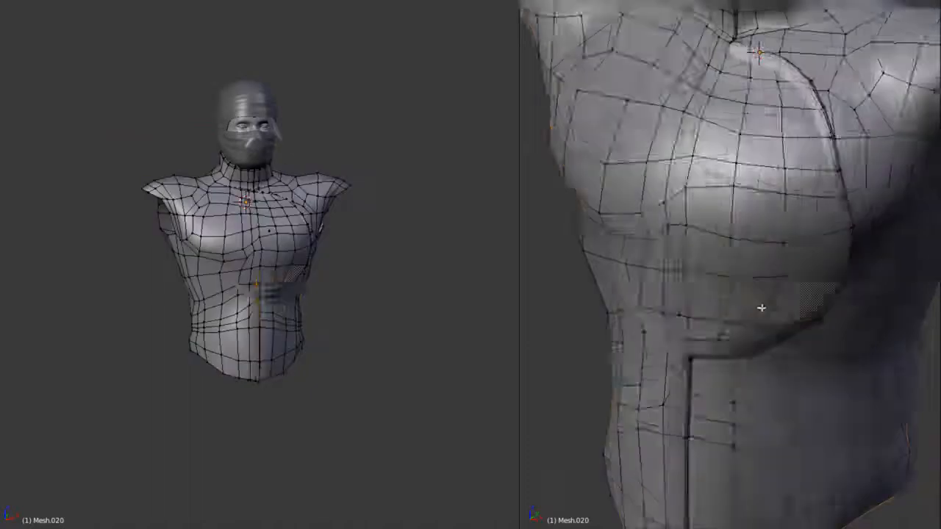
# Extrude the whole border strip backwards from the side view to give it depth, and check the smoothed shape
pyautogui.rightClick(804, 384)
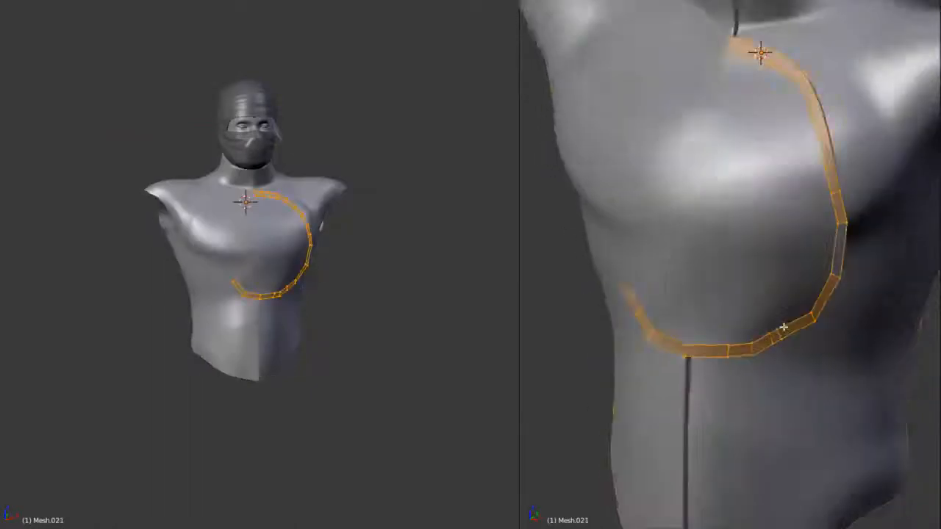
pyautogui.moveTo(790, 338)
pyautogui.mouseDown(button='middle')
pyautogui.moveTo(795, 360)
pyautogui.moveTo(785, 343)
pyautogui.mouseUp(button='middle')
pyautogui.scroll(4, 405, 298)
pyautogui.moveTo(689, 301); pyautogui.dragTo(730, 257, button='middle')
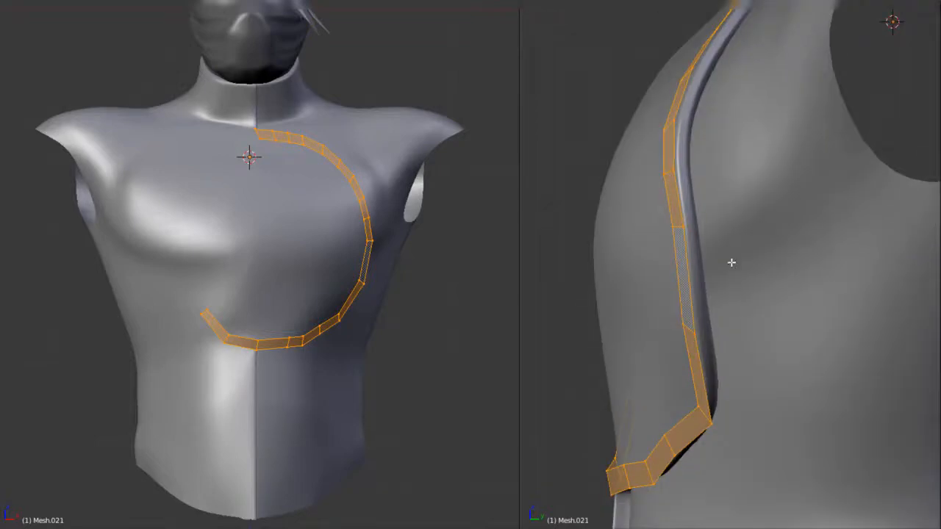
pyautogui.press('a')
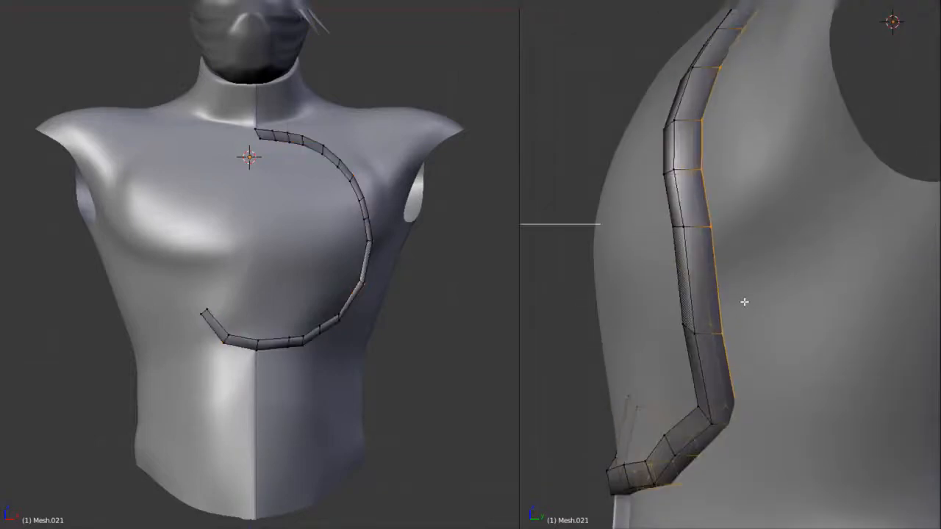
pyautogui.press('Tab')
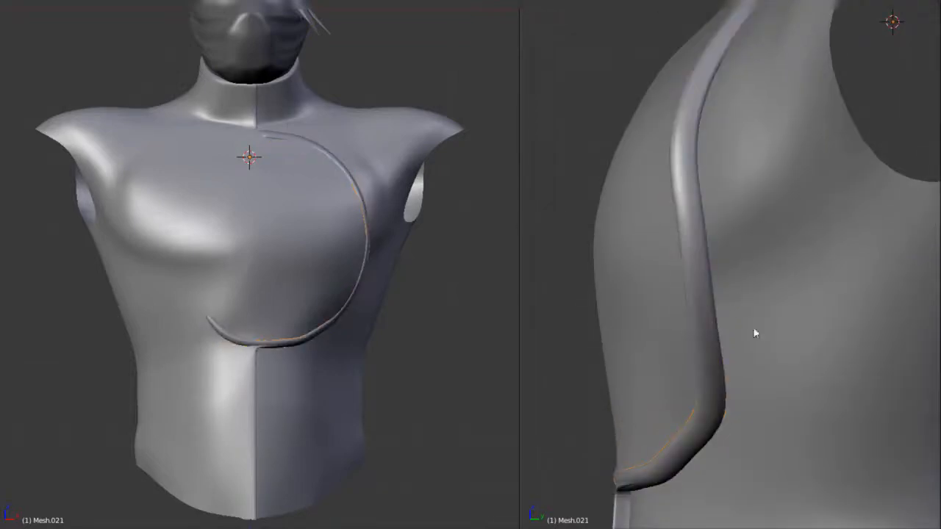
# Show the smoothed surface on the border's editing cage and check the tube around the flap up close
pyautogui.press('Tab')
pyautogui.moveTo(698, 321); pyautogui.dragTo(771, 331, button='middle')
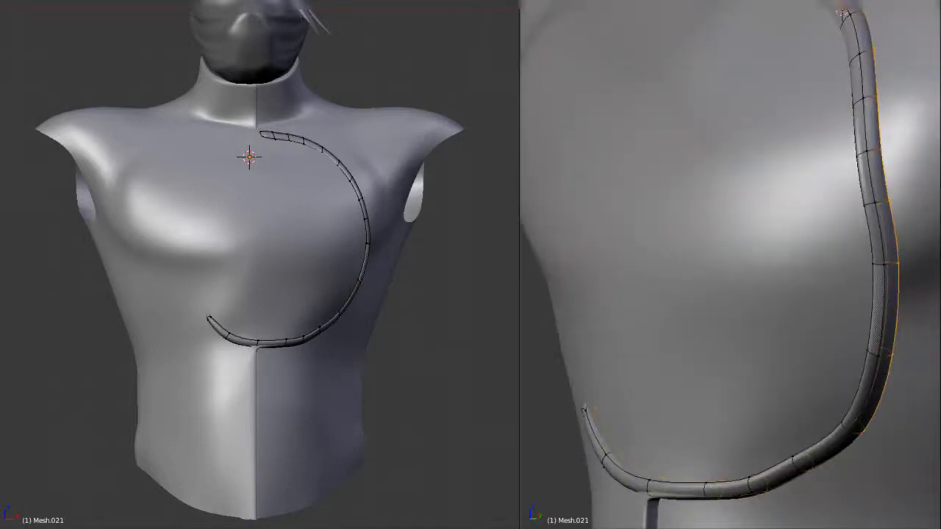
pyautogui.moveTo(827, 519)
pyautogui.mouseDown(button='middle')
pyautogui.moveTo(758, 443)
pyautogui.moveTo(735, 483)
pyautogui.moveTo(882, 448)
pyautogui.moveTo(826, 446)
pyautogui.moveTo(784, 390)
pyautogui.moveTo(814, 398)
pyautogui.moveTo(701, 441)
pyautogui.moveTo(746, 315)
pyautogui.mouseUp(button='middle')
pyautogui.press('Tab')
pyautogui.scroll(-3, 826, 447)
pyautogui.scroll(3, 700, 441)
pyautogui.press('Tab')
pyautogui.scroll(3, 675, 457)
pyautogui.press('z')
pyautogui.press('z')
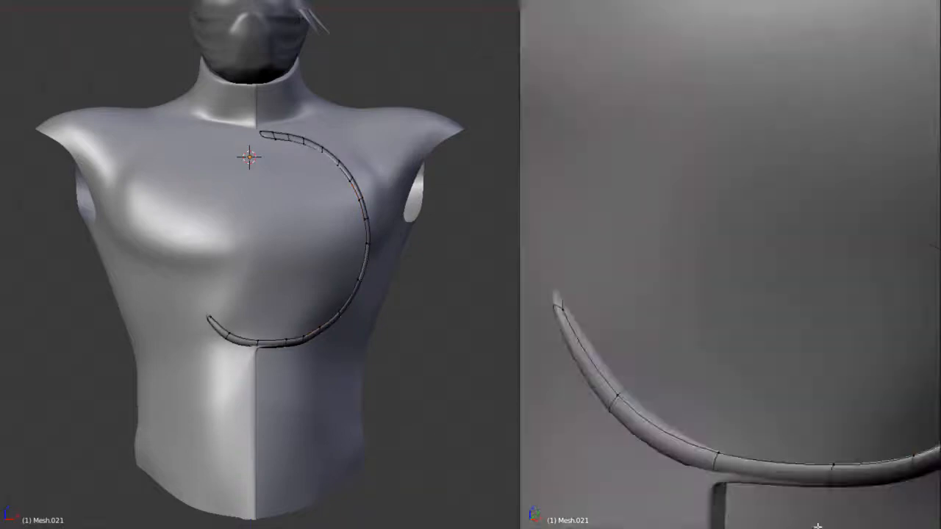
# Adjust the border tube's cross-section ring above the centre seam along the Y and Z axes
pyautogui.moveTo(713, 466); pyautogui.dragTo(696, 367, button='middle')
pyautogui.keyDown('alt'); pyautogui.rightClick(708, 378); pyautogui.keyUp('alt')
pyautogui.press('g')
pyautogui.press('y')
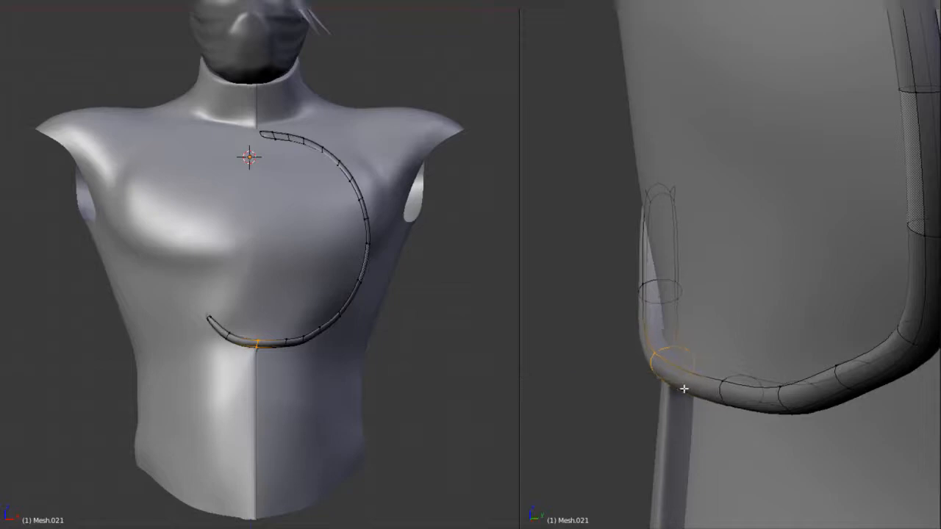
pyautogui.press('z')
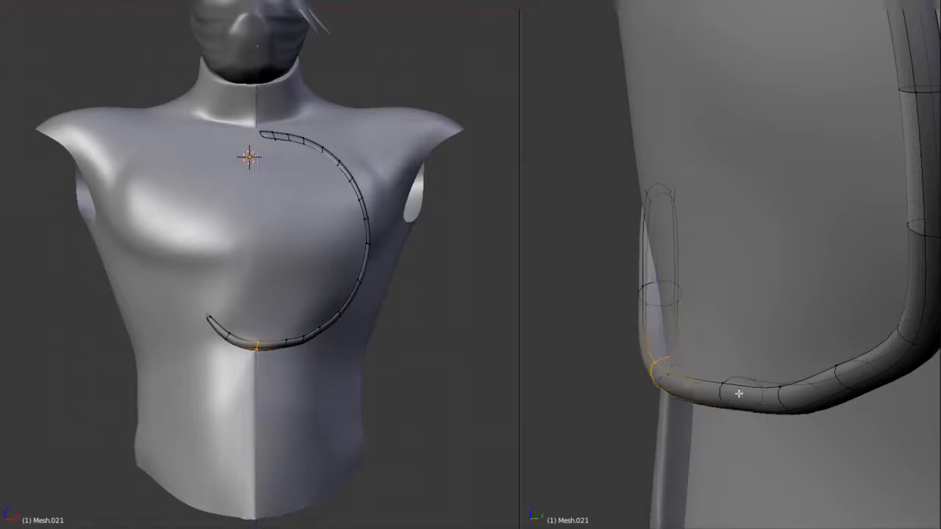
pyautogui.keyDown('alt'); pyautogui.keyDown('shift'); pyautogui.rightClick(780, 397); pyautogui.keyUp('shift'); pyautogui.keyUp('alt')
pyautogui.moveTo(783, 396); pyautogui.dragTo(759, 400, button='middle')
# Select the border tube's inner edge loop and adjust its thickness with Shrink/Fatten
pyautogui.scroll(-1, 753, 372)
pyautogui.keyDown('alt'); pyautogui.rightClick(750, 362); pyautogui.keyUp('alt')
pyautogui.keyDown('alt'); pyautogui.rightClick(751, 355); pyautogui.keyUp('alt')
pyautogui.moveTo(753, 358); pyautogui.dragTo(834, 336, button='middle')
pyautogui.keyDown('alt'); pyautogui.keyDown('shift'); pyautogui.rightClick(756, 355); pyautogui.keyUp('shift'); pyautogui.keyUp('alt')
pyautogui.hotkey('alt', 's')
pyautogui.click(834, 392)
# Try reshaping the border's inner loop along the X axis, inspect it from the side, and undo the change
pyautogui.scroll(-4, 832, 390)
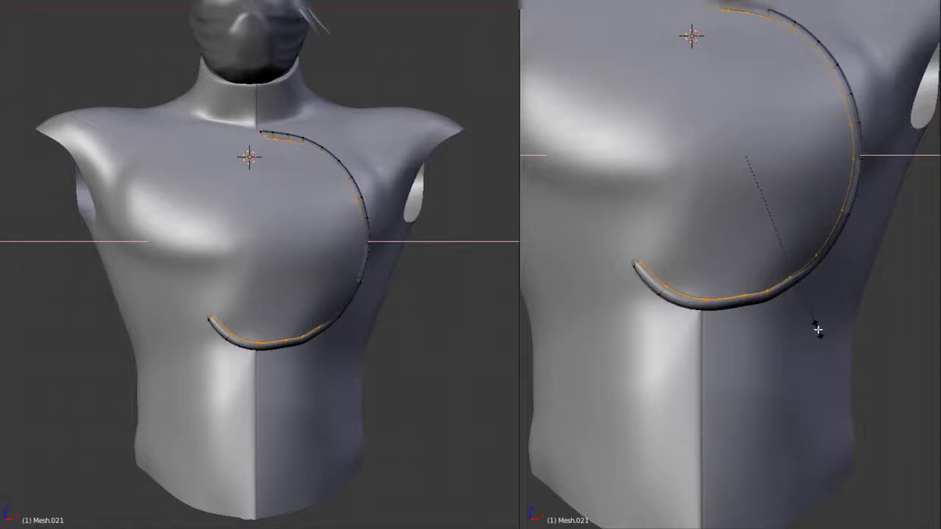
pyautogui.moveTo(816, 330); pyautogui.dragTo(774, 344, button='middle')
pyautogui.scroll(3, 730, 344)
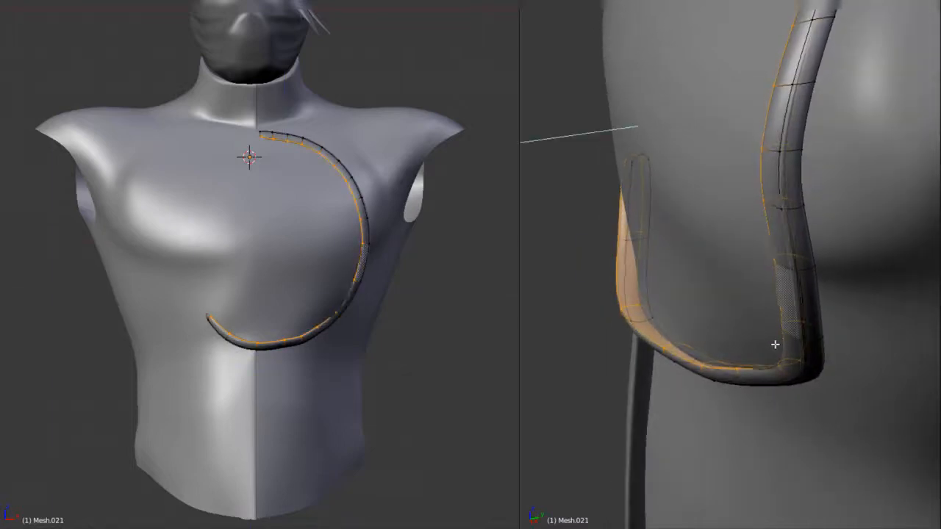
pyautogui.moveTo(774, 344)
pyautogui.mouseDown(button='middle')
pyautogui.moveTo(737, 316)
pyautogui.moveTo(832, 328)
pyautogui.moveTo(764, 276)
pyautogui.moveTo(845, 267)
pyautogui.moveTo(773, 300)
pyautogui.moveTo(855, 280)
pyautogui.moveTo(794, 385)
pyautogui.moveTo(796, 267)
pyautogui.moveTo(795, 280)
pyautogui.moveTo(874, 313)
pyautogui.mouseUp(button='middle')
pyautogui.hotkey('ctrl', 'z')
# Try widening the border tube by applying Shrink/Fatten to its reselected inner loop
pyautogui.press('z')
pyautogui.keyDown('alt'); pyautogui.keyDown('shift'); pyautogui.rightClick(810, 250); pyautogui.keyUp('shift'); pyautogui.keyUp('alt')
pyautogui.press('z')
pyautogui.hotkey('alt', 's')
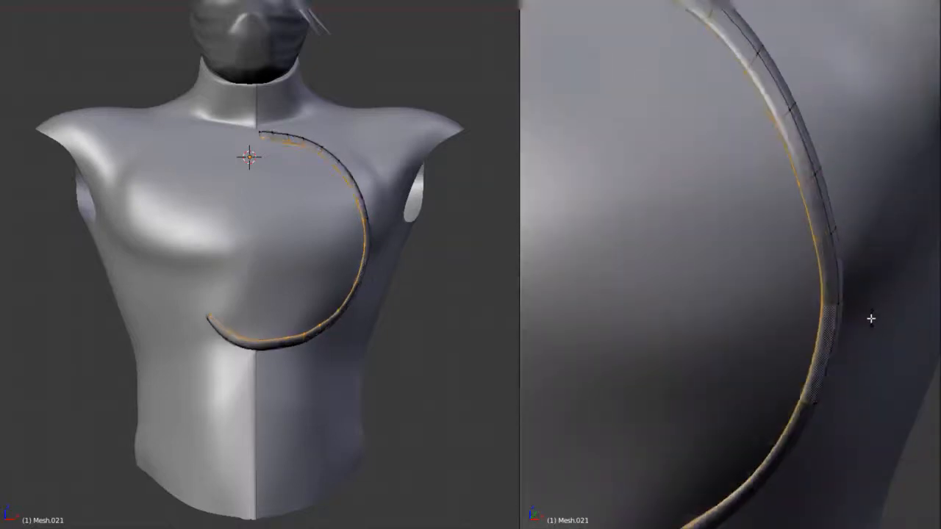
pyautogui.click(869, 324)
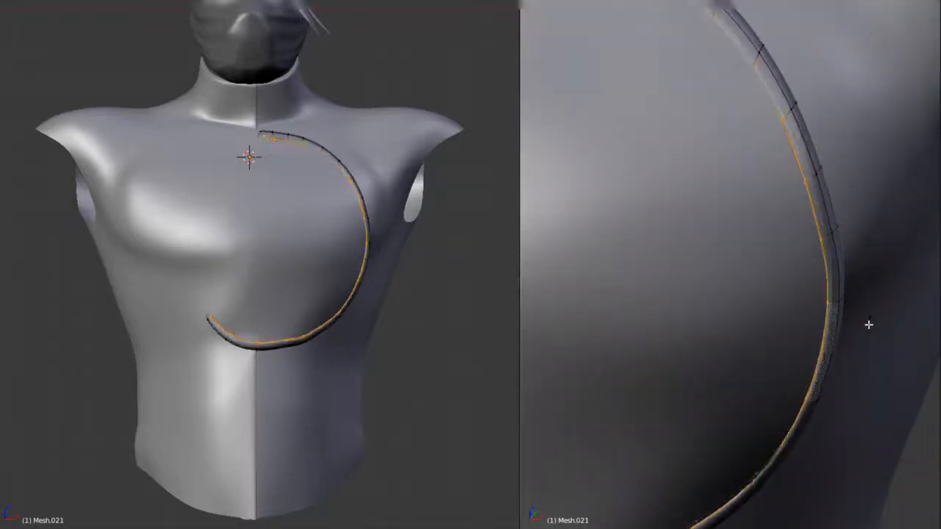
pyautogui.hotkey('alt', 's')
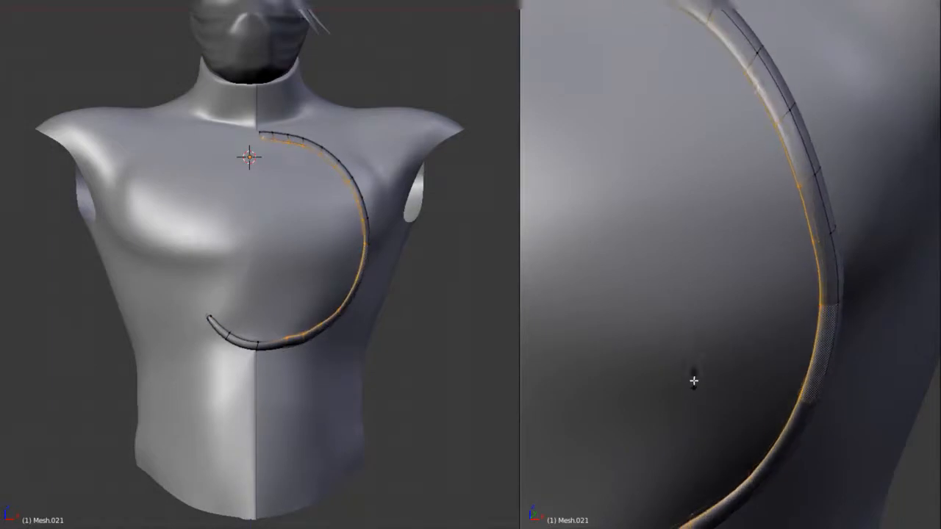
pyautogui.click(689, 368)
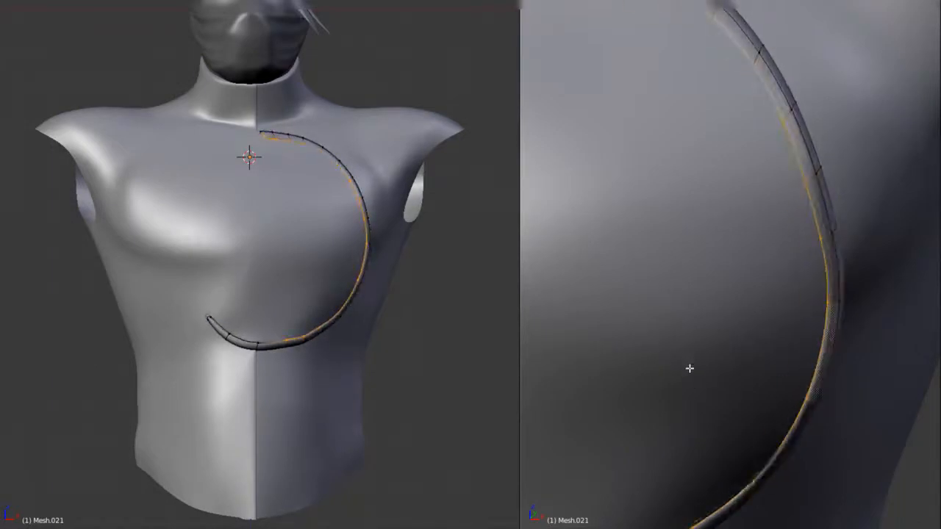
# Deselect both ends of the inner loop and thicken the remaining middle section with Shrink/Fatten
pyautogui.scroll(-4, 684, 373)
pyautogui.press('z')
pyautogui.keyDown('shift'); pyautogui.moveTo(673, 391); pyautogui.dragTo(732, 385, button='middle'); pyautogui.keyUp('shift')
pyautogui.press('b')
pyautogui.moveTo(588, 320); pyautogui.dragTo(648, 408)
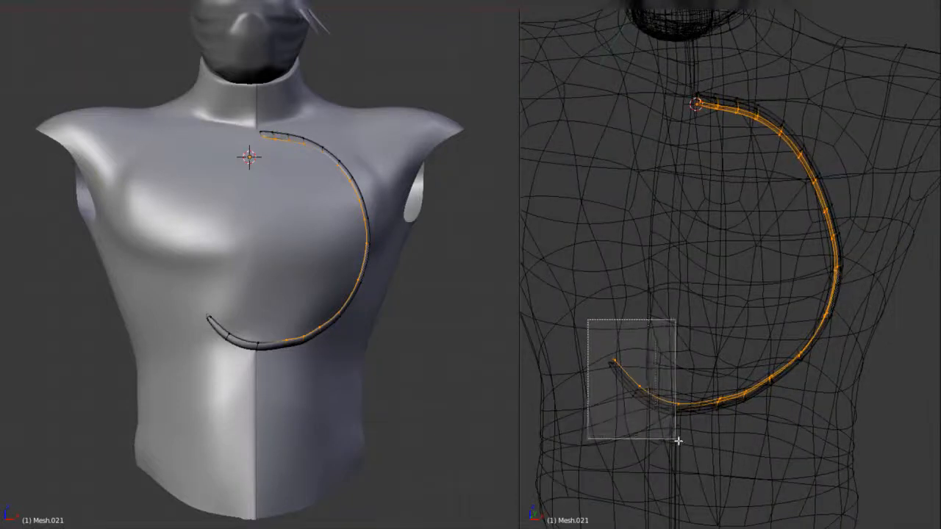
pyautogui.moveTo(678, 441); pyautogui.dragTo(676, 440)
pyautogui.press('z')
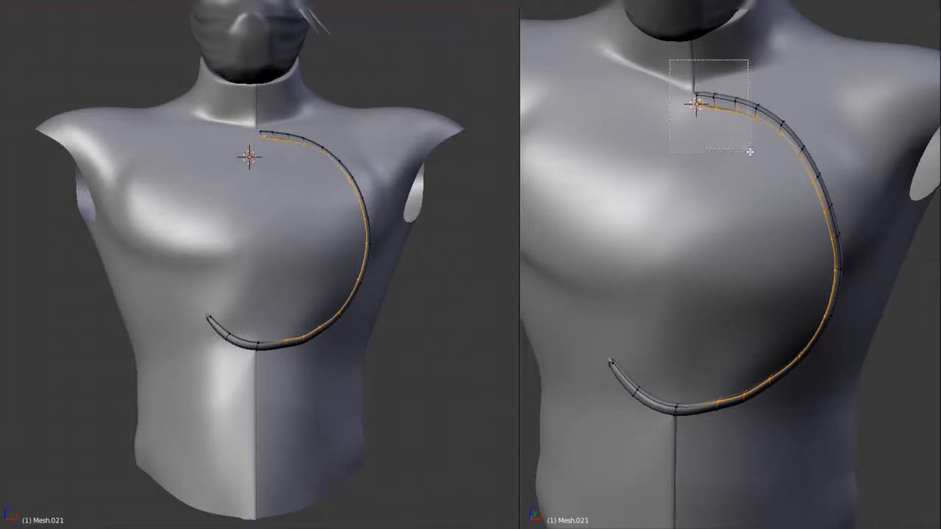
pyautogui.hotkey('alt', 's')
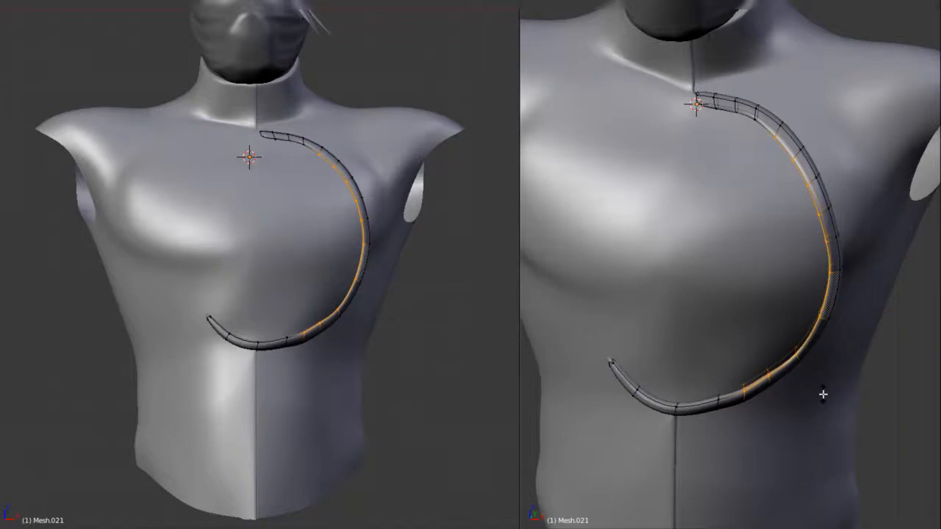
pyautogui.press('Tab')
# Select the tube's front-facing face loop, deselect its lower and neck ends, and move the rest along the X axis
pyautogui.moveTo(828, 380); pyautogui.dragTo(730, 390, button='middle')
pyautogui.moveTo(715, 368); pyautogui.dragTo(653, 230, button='middle')
pyautogui.moveTo(685, 268); pyautogui.dragTo(693, 263, button='middle')
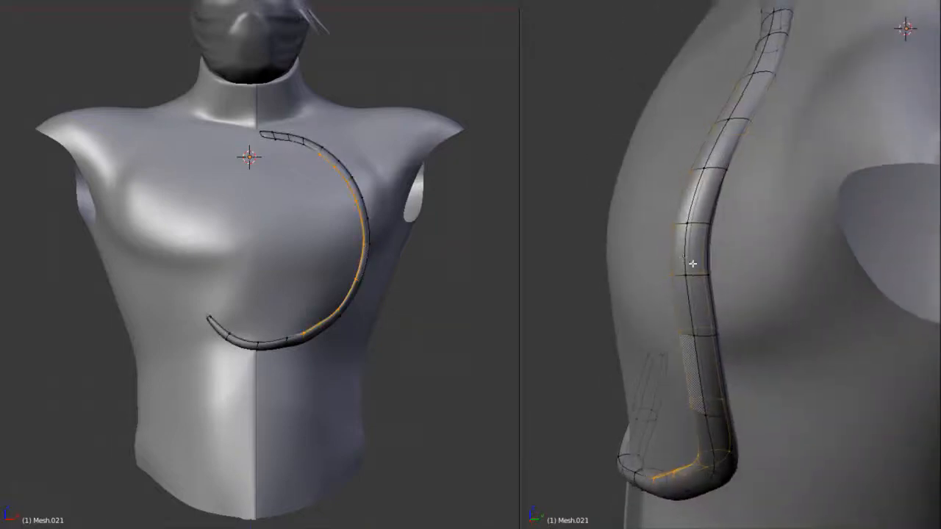
pyautogui.keyDown('alt'); pyautogui.keyDown('shift'); pyautogui.rightClick(669, 256); pyautogui.keyUp('shift'); pyautogui.keyUp('alt')
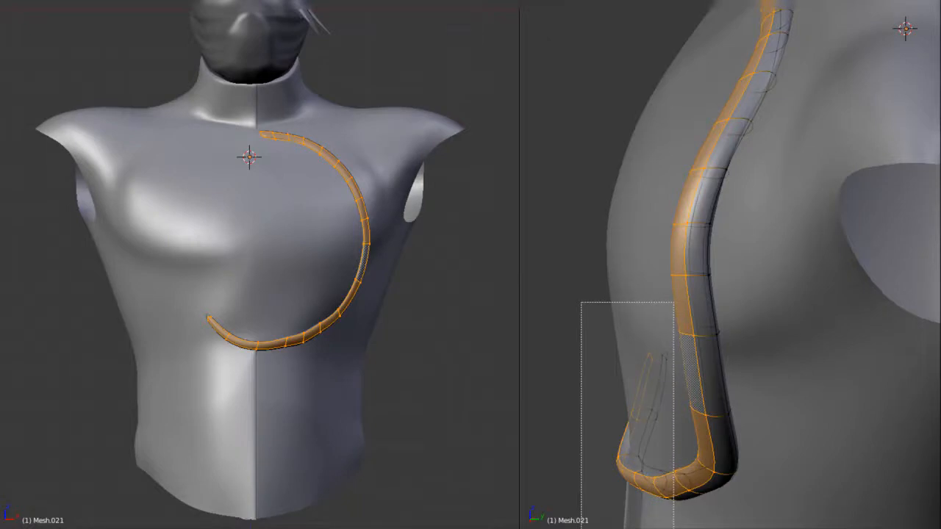
pyautogui.moveTo(580, 301); pyautogui.dragTo(672, 527, button='middle')
pyautogui.scroll(-2, 732, 221)
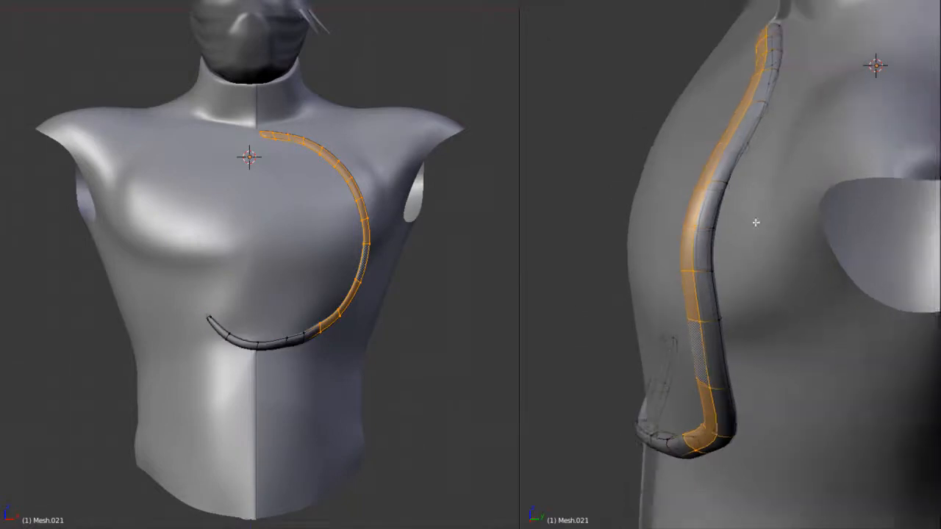
pyautogui.keyDown('shift'); pyautogui.moveTo(732, 221); pyautogui.dragTo(729, 347, button='middle'); pyautogui.keyUp('shift')
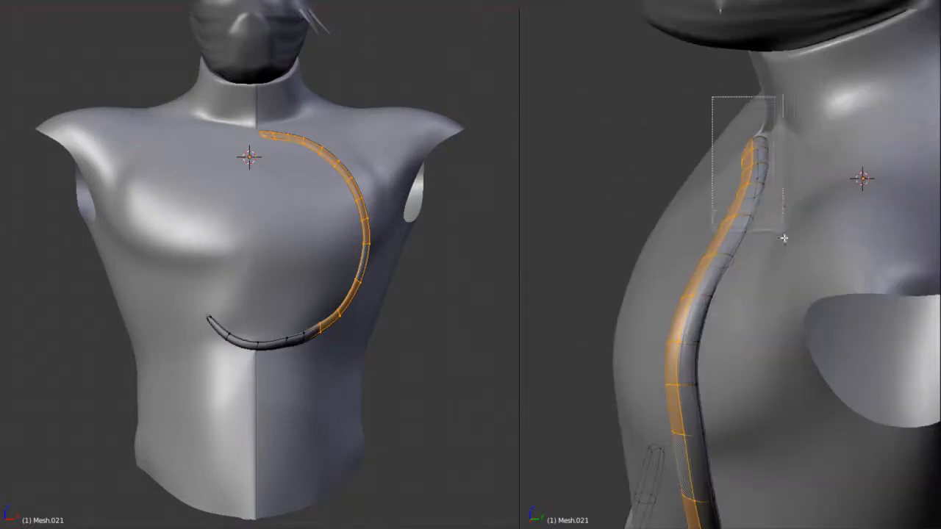
pyautogui.moveTo(747, 331); pyautogui.dragTo(838, 340, button='middle')
pyautogui.press('g')
pyautogui.press('x')
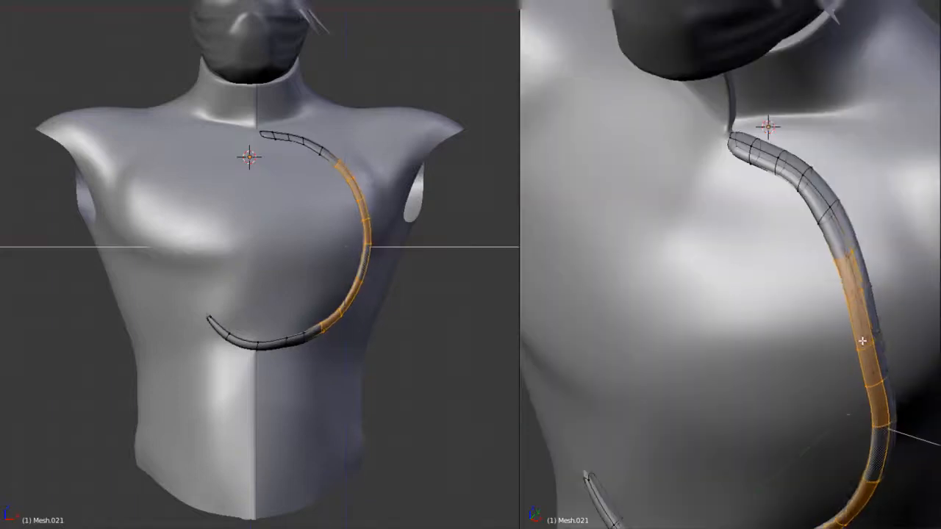
pyautogui.click(865, 341)
# Examine the smoothed border tube around the flap from the front and side at several distances
pyautogui.press('Tab')
pyautogui.moveTo(866, 338); pyautogui.dragTo(919, 286, button='middle')
pyautogui.scroll(-2, 894, 297)
pyautogui.scroll(-3, 888, 284)
pyautogui.moveTo(845, 285); pyautogui.dragTo(734, 334, button='middle')
pyautogui.press('Tab')
pyautogui.scroll(7, 777, 367)
pyautogui.keyDown('shift'); pyautogui.moveTo(768, 426); pyautogui.dragTo(724, 359, button='middle'); pyautogui.keyUp('shift')
pyautogui.scroll(-4, 737, 375)
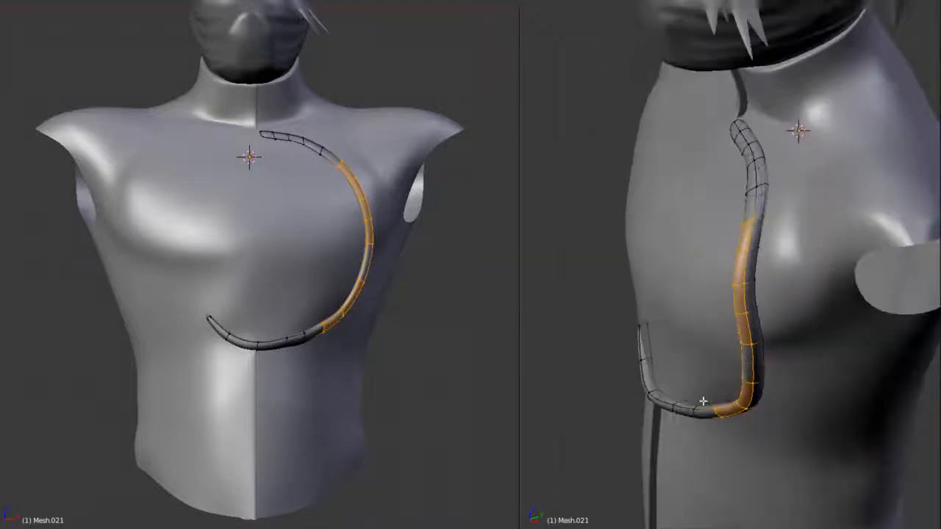
# Deselect the lower faces of the border tube's face selection and inspect the smoothed border from the side and front
pyautogui.moveTo(753, 429); pyautogui.dragTo(775, 433, button='middle')
pyautogui.scroll(4, 799, 382)
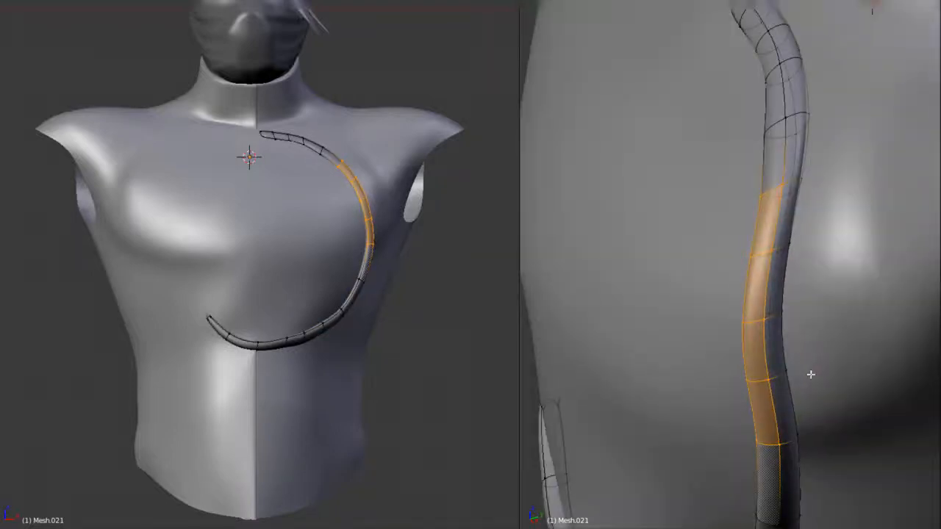
pyautogui.moveTo(811, 375); pyautogui.dragTo(853, 328, button='middle')
pyautogui.press('Tab')
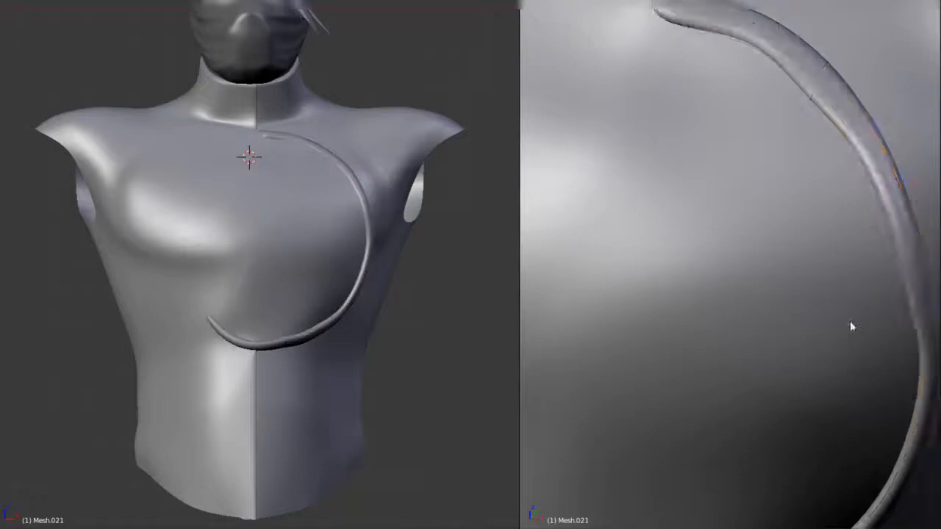
pyautogui.scroll(-10, 851, 326)
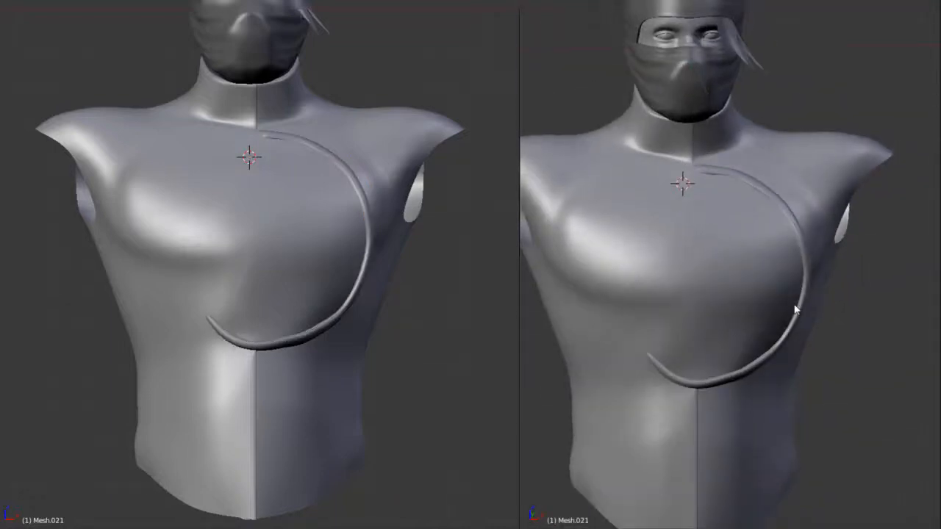
# Select the lengthwise edge loop along the tube's side and adjust its thickness with Shrink/Fatten
pyautogui.press('Tab')
pyautogui.scroll(3, 781, 315)
pyautogui.moveTo(781, 315); pyautogui.dragTo(713, 301, button='middle')
pyautogui.scroll(7, 735, 290)
pyautogui.keyDown('alt'); pyautogui.rightClick(745, 283); pyautogui.keyUp('alt')
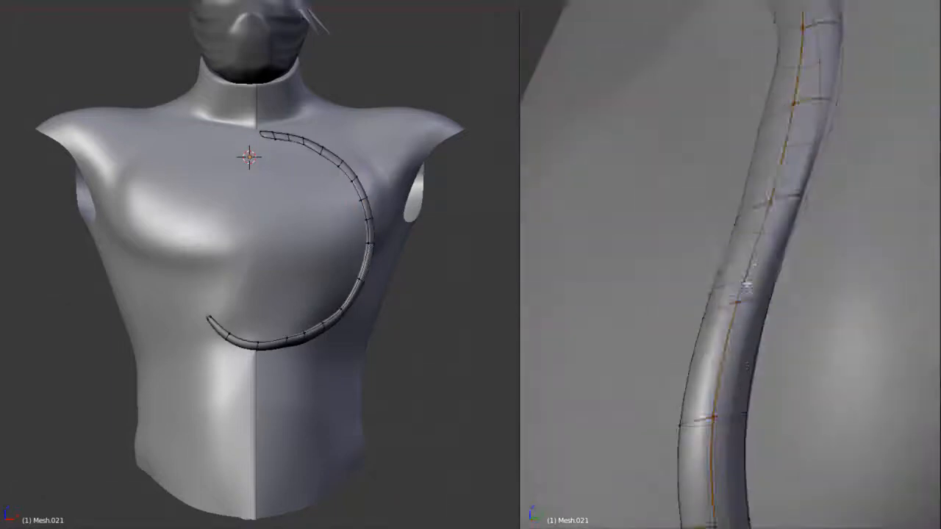
pyautogui.scroll(-5, 779, 294)
pyautogui.hotkey('alt', 's')
pyautogui.hotkey('ctrl', 'l')
pyautogui.moveTo(829, 309); pyautogui.dragTo(735, 308, button='middle')
pyautogui.click(895, 303)
# Border-select vertices on the tube's outer curve and check the smoothed border from the front
pyautogui.press('a')
pyautogui.scroll(3, 743, 257)
pyautogui.moveTo(749, 203); pyautogui.dragTo(864, 283, button='middle')
pyautogui.press('b')
pyautogui.moveTo(881, 340); pyautogui.dragTo(906, 366)
pyautogui.press('KP_1')
pyautogui.scroll(-5, 838, 433)
pyautogui.press('Tab')
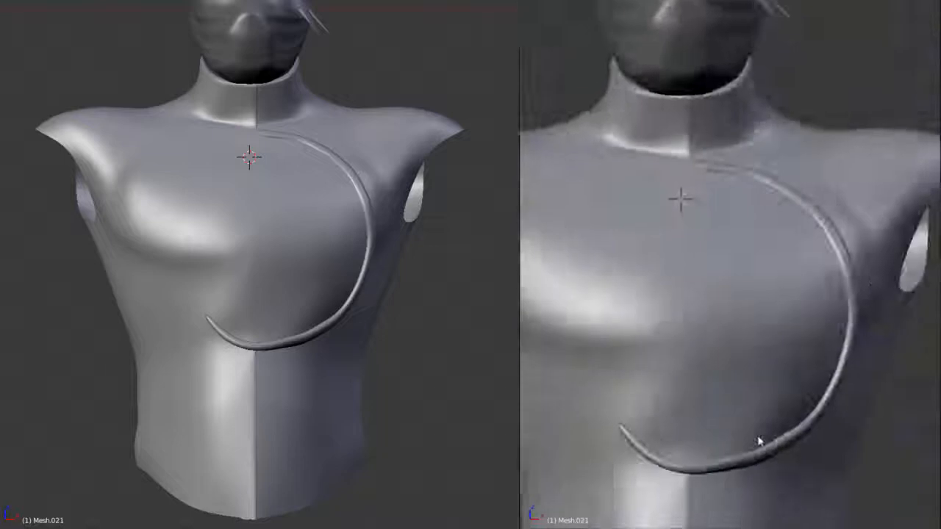
# Select the vertices on the tube's lower bend, adjust them, and check the smoothed curve
pyautogui.keyDown('shift'); pyautogui.moveTo(760, 441); pyautogui.dragTo(752, 286, button='middle'); pyautogui.keyUp('shift')
pyautogui.scroll(5, 742, 316)
pyautogui.press('Tab')
pyautogui.scroll(-3, 724, 345)
pyautogui.keyDown('alt'); pyautogui.rightClick(729, 310); pyautogui.keyUp('alt')
pyautogui.scroll(-1, 792, 319)
pyautogui.press('a')
pyautogui.press('b')
pyautogui.moveTo(791, 237); pyautogui.dragTo(809, 256)
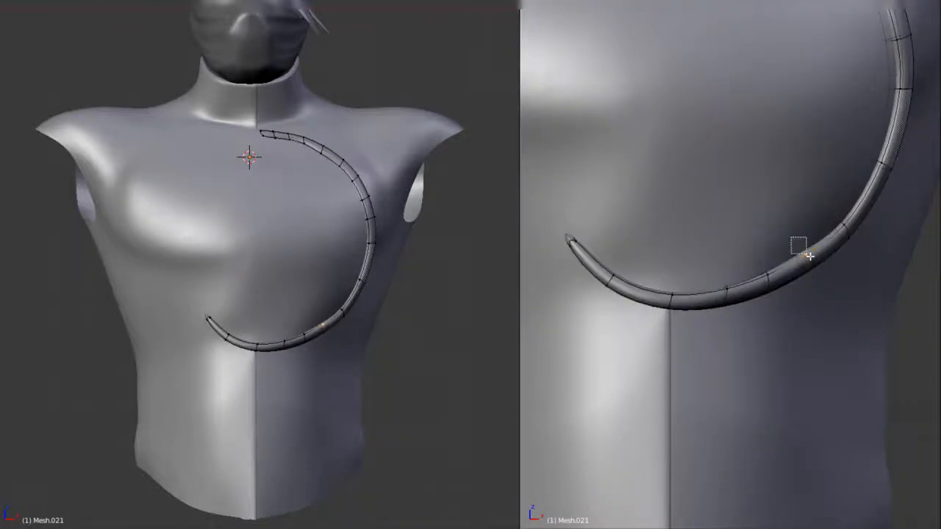
pyautogui.scroll(-6, 844, 266)
pyautogui.moveTo(787, 276); pyautogui.dragTo(778, 301, button='middle')
pyautogui.scroll(4, 771, 236)
pyautogui.press('Tab')
pyautogui.keyDown('shift'); pyautogui.moveTo(768, 209); pyautogui.dragTo(727, 327, button='middle'); pyautogui.keyUp('shift')
# Select vertices along the tube's upper side curve and refine the bend, checking it in Object Mode
pyautogui.scroll(3, 729, 294)
pyautogui.rightClick(726, 281)
pyautogui.scroll(-6, 779, 294)
pyautogui.press('Tab')
pyautogui.scroll(5, 809, 353)
pyautogui.press('Tab')
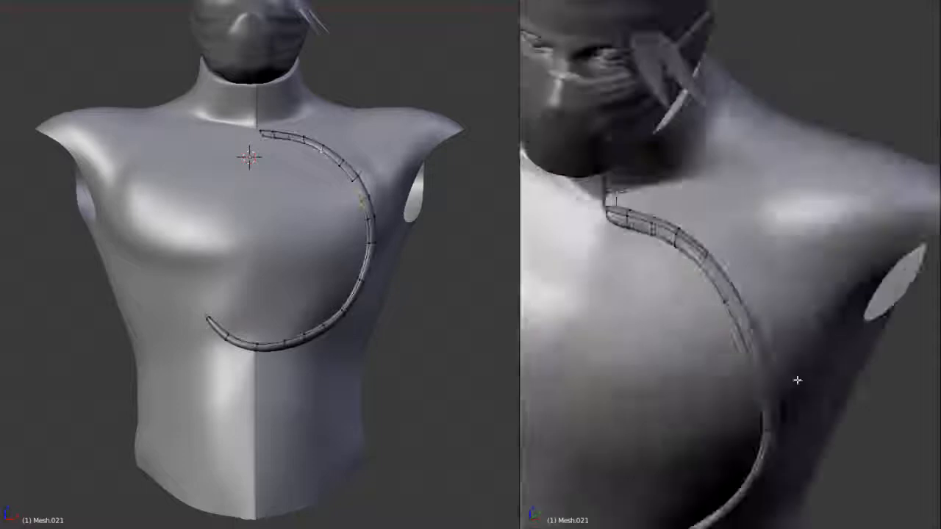
pyautogui.rightClick(763, 387)
pyautogui.scroll(-6, 766, 374)
pyautogui.press('Tab')
# Select the tube's neck end and extend it across the torso's centre seam below the collar
pyautogui.scroll(3, 735, 327)
pyautogui.scroll(4, 735, 327)
pyautogui.press('Tab')
pyautogui.keyDown('alt'); pyautogui.rightClick(705, 312); pyautogui.keyUp('alt')
pyautogui.keyDown('shift'); pyautogui.moveTo(683, 258); pyautogui.dragTo(815, 302, button='middle'); pyautogui.keyUp('shift')
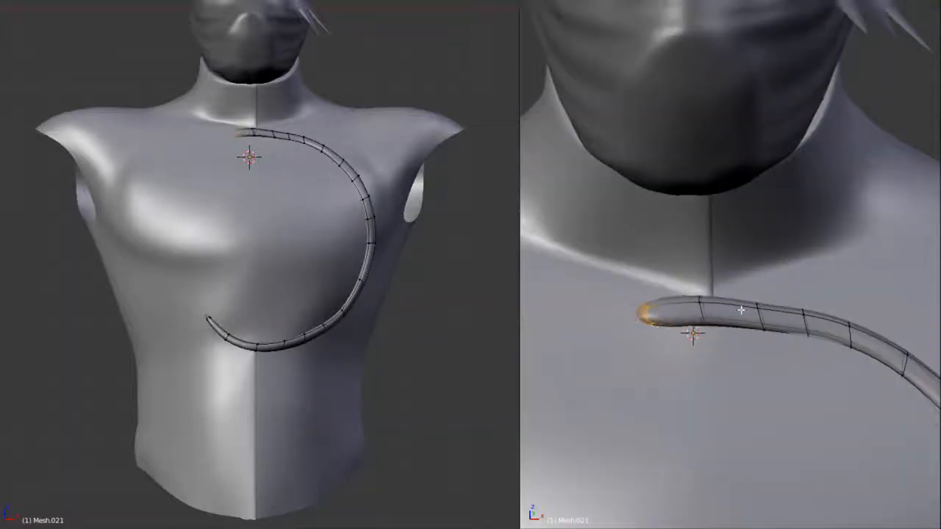
pyautogui.click(718, 312)
pyautogui.scroll(-7, 746, 298)
pyautogui.press('Tab')
pyautogui.scroll(3, 765, 316)
# Square off both tube ends with tight end loops and pull the neck end farther past the centre seam
pyautogui.press('Tab')
pyautogui.scroll(2, 728, 287)
pyautogui.keyDown('alt'); pyautogui.keyDown('shift'); pyautogui.rightClick(710, 254); pyautogui.keyUp('shift'); pyautogui.keyUp('alt')
pyautogui.moveTo(749, 261); pyautogui.dragTo(831, 315, button='middle')
pyautogui.press('Tab')
pyautogui.scroll(-6, 774, 290)
pyautogui.scroll(8, 769, 378)
pyautogui.moveTo(717, 340); pyautogui.dragTo(798, 333, button='middle')
pyautogui.scroll(3, 735, 319)
pyautogui.press('Tab')
pyautogui.press('g')
pyautogui.press('Tab')
pyautogui.scroll(-7, 794, 323)
pyautogui.keyDown('shift'); pyautogui.moveTo(706, 102); pyautogui.dragTo(686, 264, button='middle'); pyautogui.keyUp('shift')
pyautogui.scroll(5, 664, 289)
pyautogui.press('Tab')
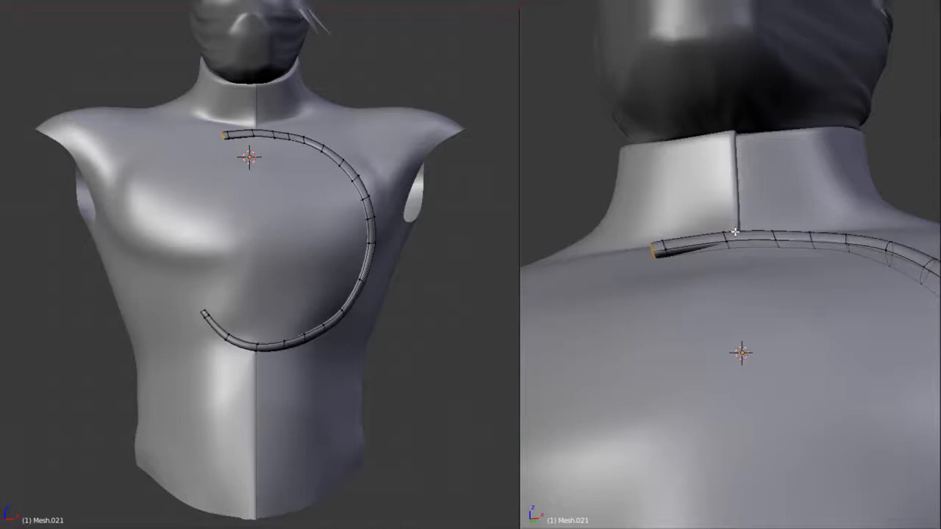
# Pull the tube's neck end back slightly and adjust the cross-section loop just beyond the centre seam
pyautogui.press('ctrl+KP_Add')
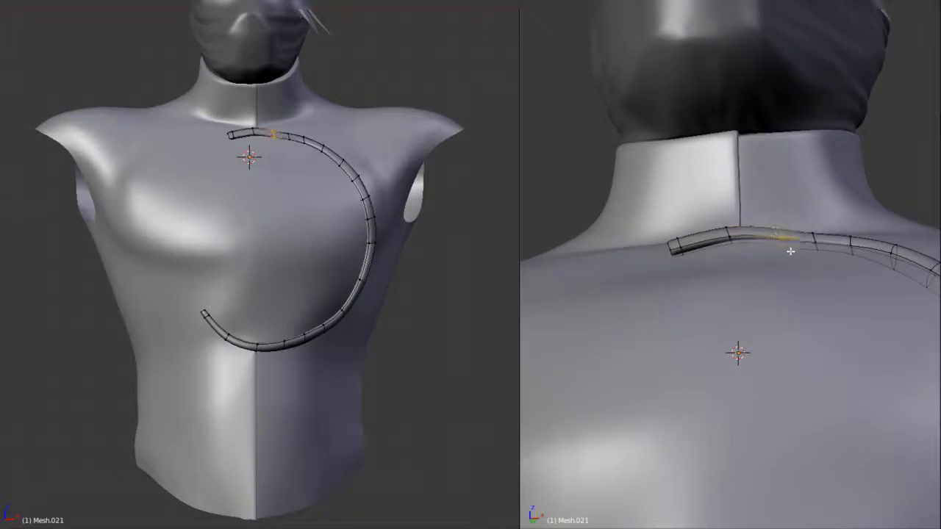
pyautogui.press('Tab')
pyautogui.scroll(-8, 853, 294)
pyautogui.scroll(3, 799, 350)
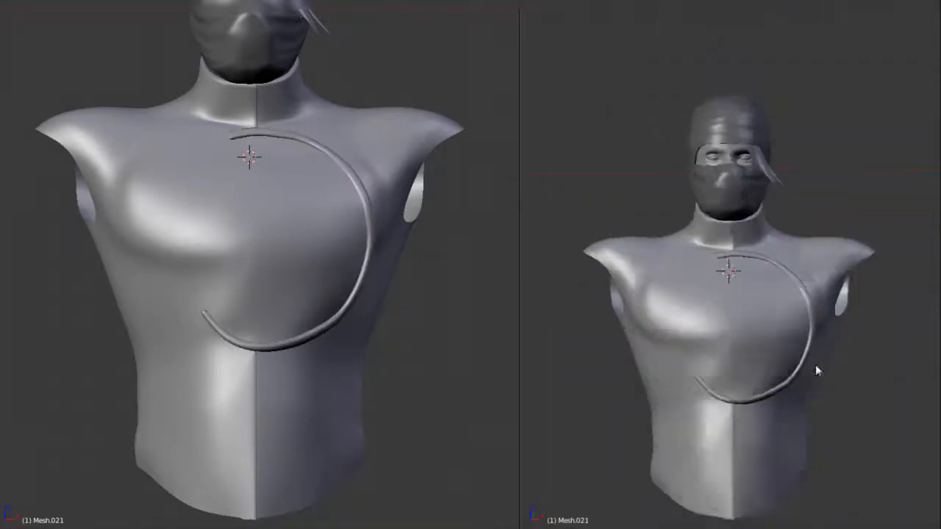
# On the torso mesh, select the edge loop down the centre front seam and slide it sideways with Edge Slide
pyautogui.scroll(3, 790, 377)
pyautogui.press('Tab')
pyautogui.scroll(4, 728, 266)
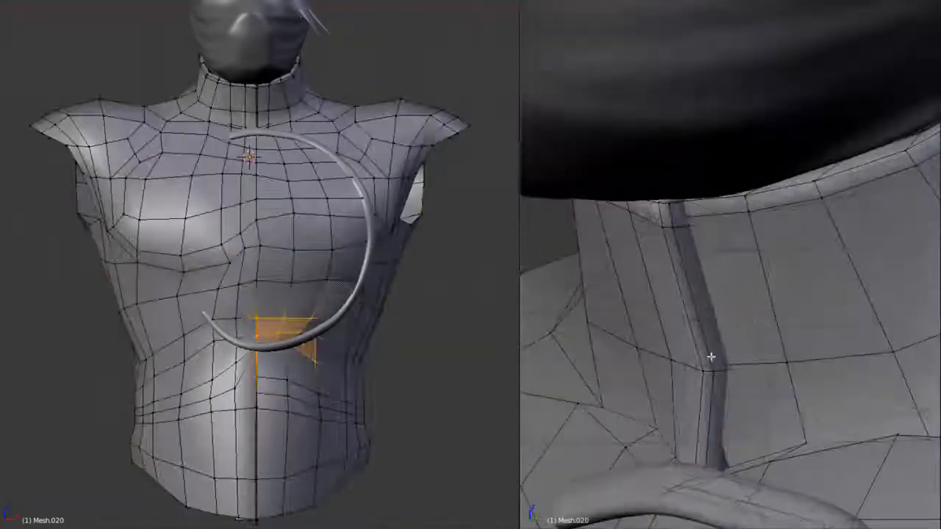
pyautogui.keyDown('alt'); pyautogui.rightClick(725, 379); pyautogui.keyUp('alt')
pyautogui.scroll(-8, 742, 363)
pyautogui.press('z')
pyautogui.scroll(4, 739, 220)
pyautogui.moveTo(740, 221); pyautogui.dragTo(763, 269, button='middle')
pyautogui.press('z')
pyautogui.scroll(4, 780, 251)
pyautogui.hotkey('ctrl', 'e')
pyautogui.click(798, 260)
pyautogui.scroll(-4, 774, 243)
pyautogui.scroll(4, 770, 266)
pyautogui.hotkey('ctrl', 'e')
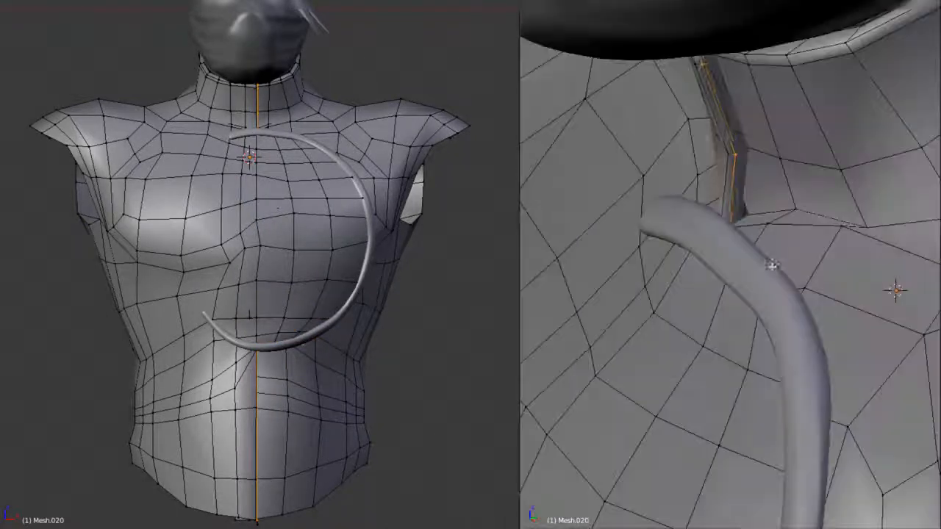
pyautogui.click(772, 266)
# Examine the torso's centre seam from the front in both wireframe and solid shading, with smoothing visible
pyautogui.press('z')
pyautogui.press('KP_1')
pyautogui.scroll(-8, 752, 250)
pyautogui.scroll(2, 830, 351)
pyautogui.scroll(5, 771, 210)
pyautogui.press('a')
pyautogui.press('z')
pyautogui.press('Tab')
# Merge the two close vertices beside the lower back's centre line At Last and form a clean quad above them
pyautogui.press('Tab')
pyautogui.press('Tab')
pyautogui.scroll(-6, 784, 220)
pyautogui.moveTo(783, 221); pyautogui.dragTo(631, 248, button='middle')
pyautogui.press('a')
pyautogui.scroll(-2, 738, 248)
pyautogui.press('Tab')
pyautogui.scroll(6, 630, 248)
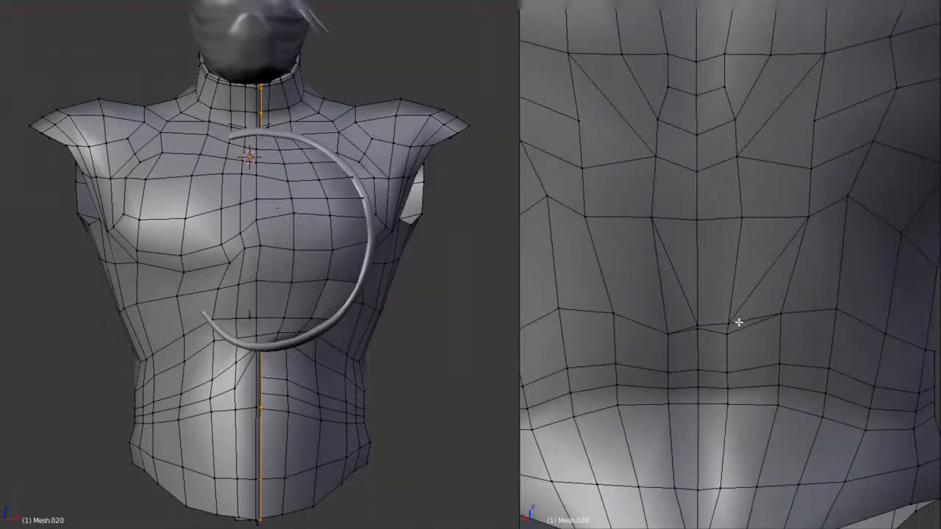
pyautogui.click(727, 332)
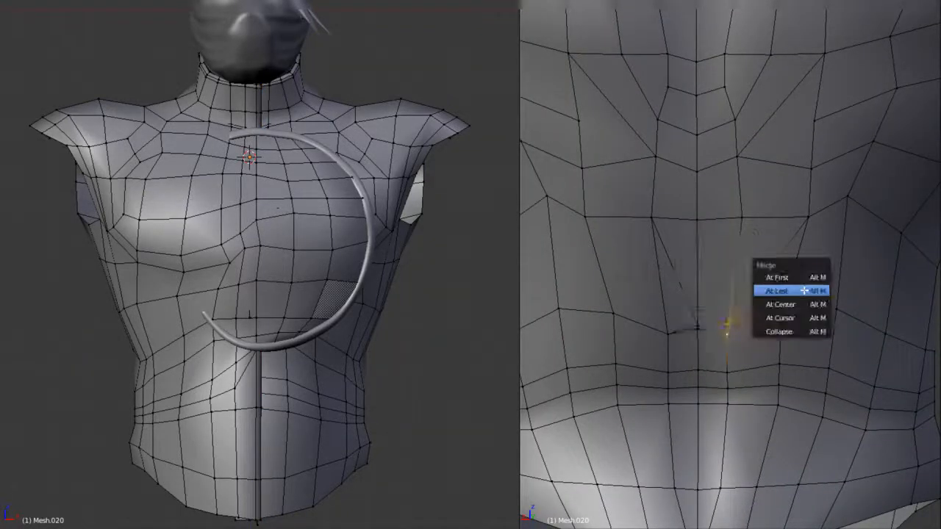
pyautogui.click(798, 291)
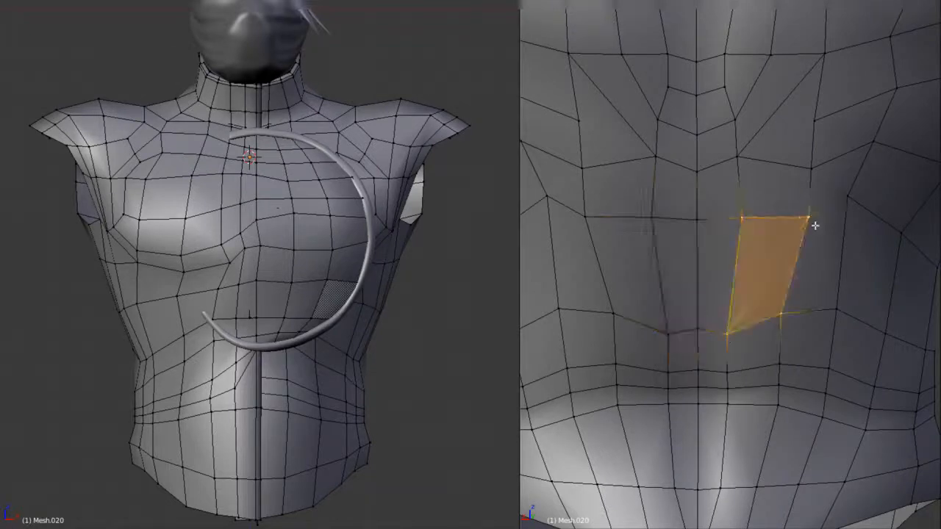
# Examine the smoothed torso, its centre seam and the border tube from several angles
pyautogui.press('Tab')
pyautogui.scroll(-5, 815, 225)
pyautogui.moveTo(814, 224); pyautogui.dragTo(769, 245, button='middle')
pyautogui.scroll(-3, 826, 241)
pyautogui.press('a')
pyautogui.scroll(2, 830, 226)
pyautogui.press('a')
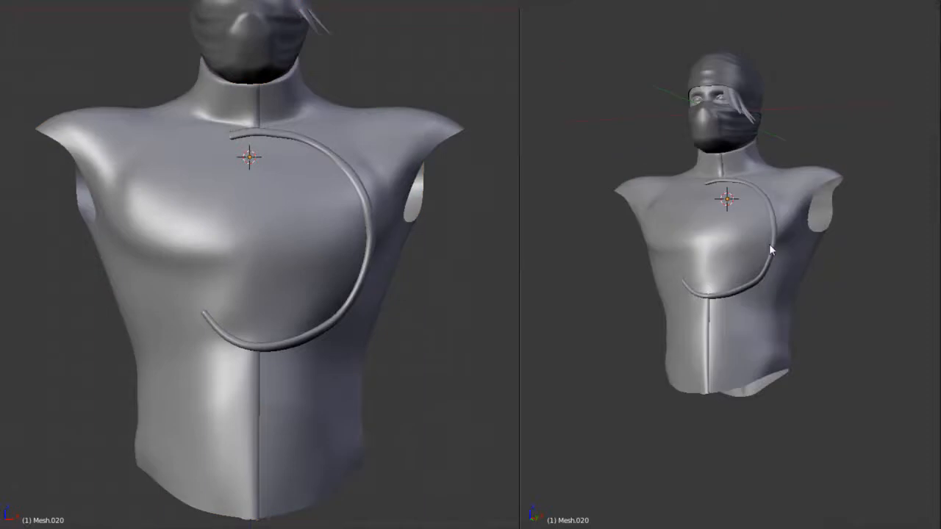
pyautogui.scroll(-4, 297, 265)
pyautogui.moveTo(367, 273); pyautogui.dragTo(389, 279, button='middle')
pyautogui.moveTo(739, 307); pyautogui.dragTo(720, 276, button='middle')
# Return to editing the torso mesh and select the narrow face loop around its waist
pyautogui.press('Tab')
pyautogui.scroll(3, 682, 334)
pyautogui.moveTo(726, 318); pyautogui.dragTo(825, 304, button='middle')
pyautogui.click(833, 320)
pyautogui.press('Tab')
pyautogui.scroll(-3, 823, 299)
pyautogui.moveTo(759, 292); pyautogui.dragTo(796, 289, button='middle')
pyautogui.moveTo(397, 228)
pyautogui.mouseDown(button='middle')
pyautogui.moveTo(378, 206)
pyautogui.moveTo(405, 210)
pyautogui.moveTo(401, 220)
pyautogui.mouseUp(button='middle')
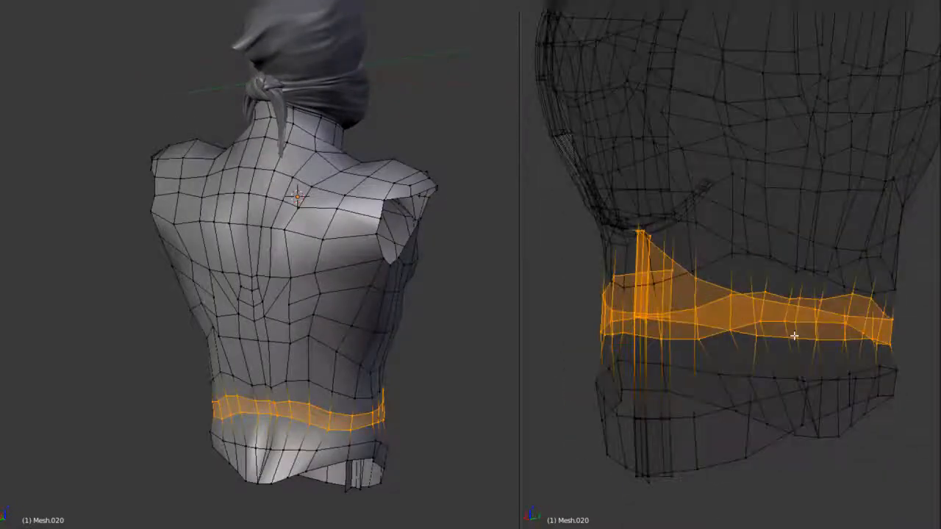
# Select the horizontal edge segment across the lower back and reposition it with Edge Slide to even the spacing
pyautogui.moveTo(794, 336); pyautogui.dragTo(829, 337, button='middle')
pyautogui.moveTo(534, 174); pyautogui.dragTo(818, 441)
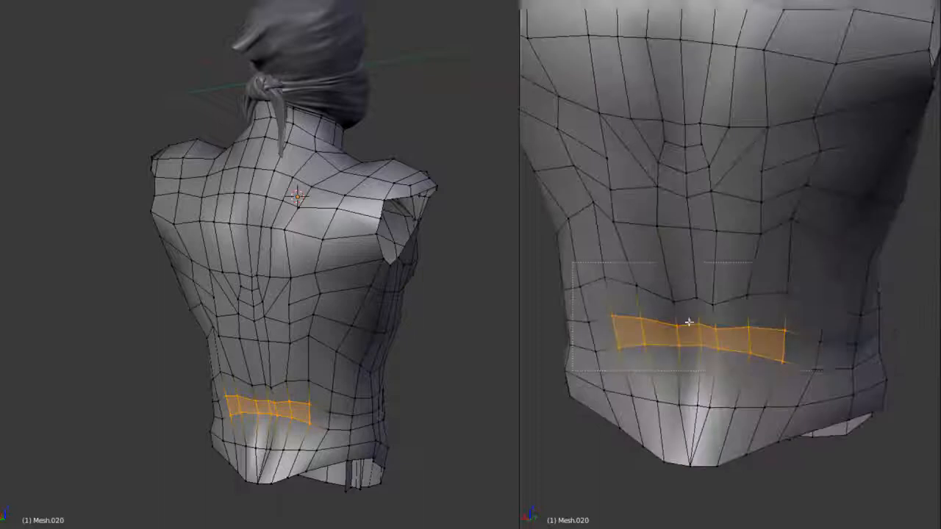
pyautogui.moveTo(689, 321); pyautogui.dragTo(819, 341, button='middle')
pyautogui.scroll(2, 834, 362)
pyautogui.hotkey('ctrl', 'e')
pyautogui.click(863, 392)
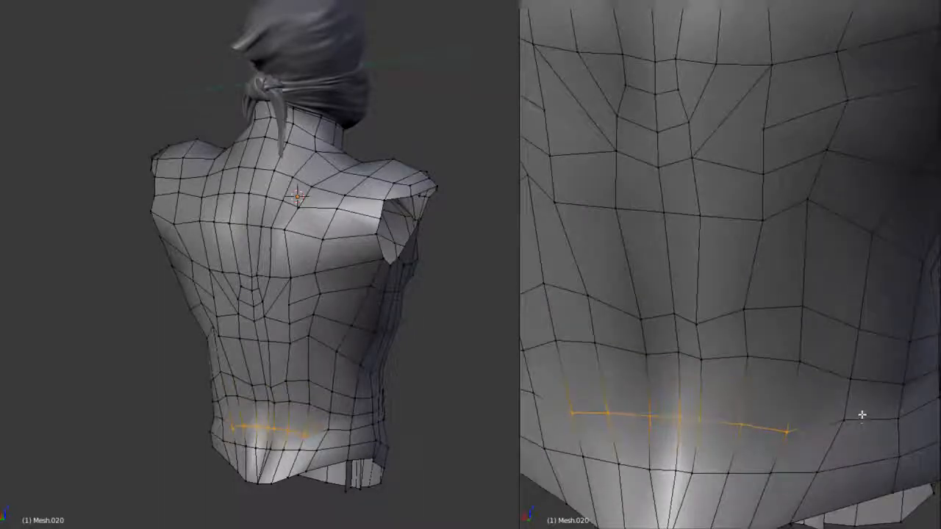
# Inspect the smoothed torso in Object Mode from the back and then from the front beside the concept image
pyautogui.scroll(-4, 863, 416)
pyautogui.moveTo(833, 389); pyautogui.dragTo(790, 410, button='middle')
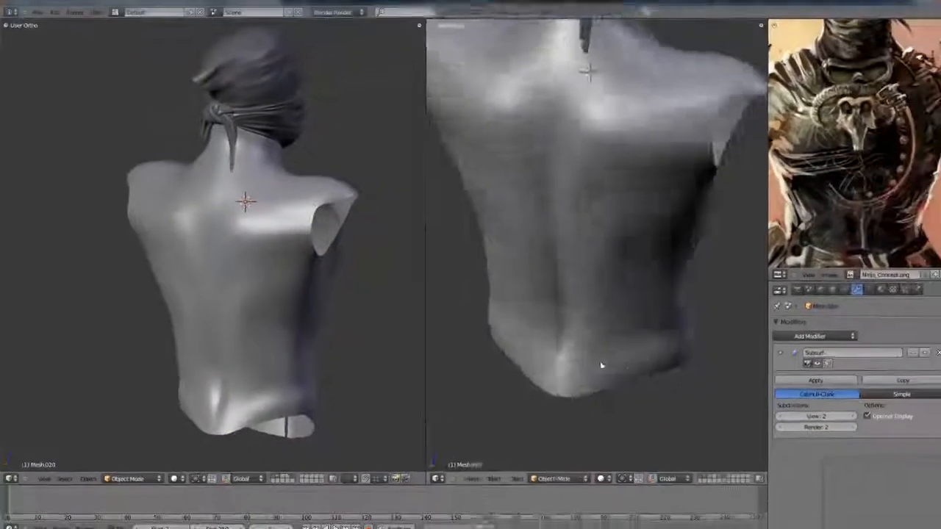
pyautogui.scroll(-3, 598, 363)
pyautogui.moveTo(630, 326); pyautogui.dragTo(648, 357, button='middle')
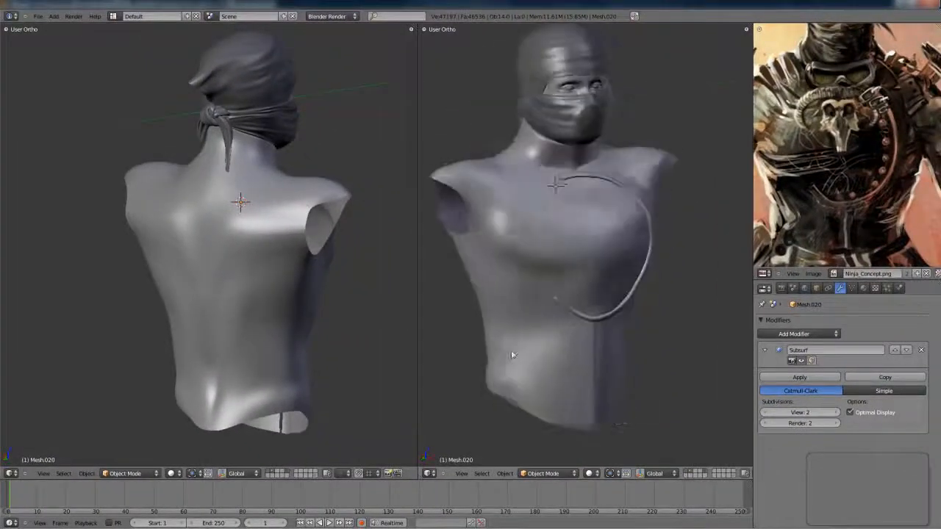
pyautogui.scroll(-1, 563, 371)
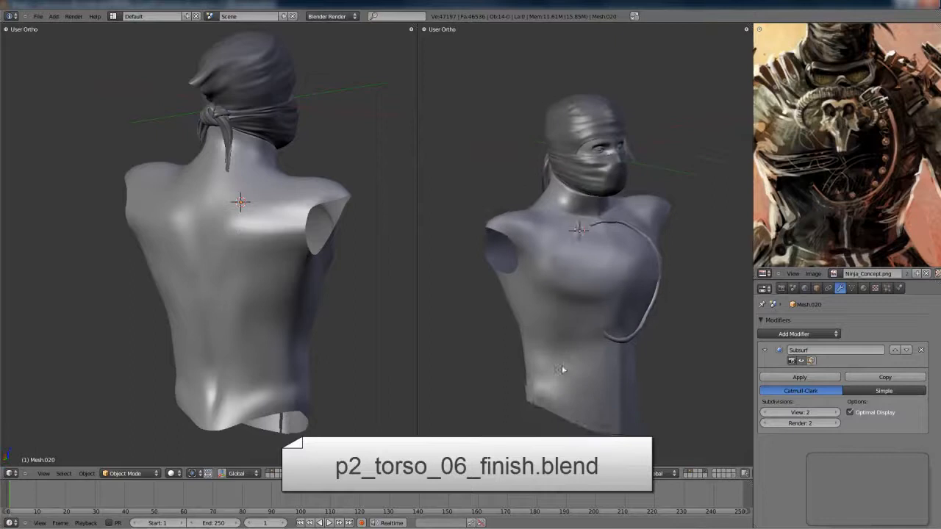
pyautogui.moveTo(563, 370); pyautogui.dragTo(574, 367, button='middle')
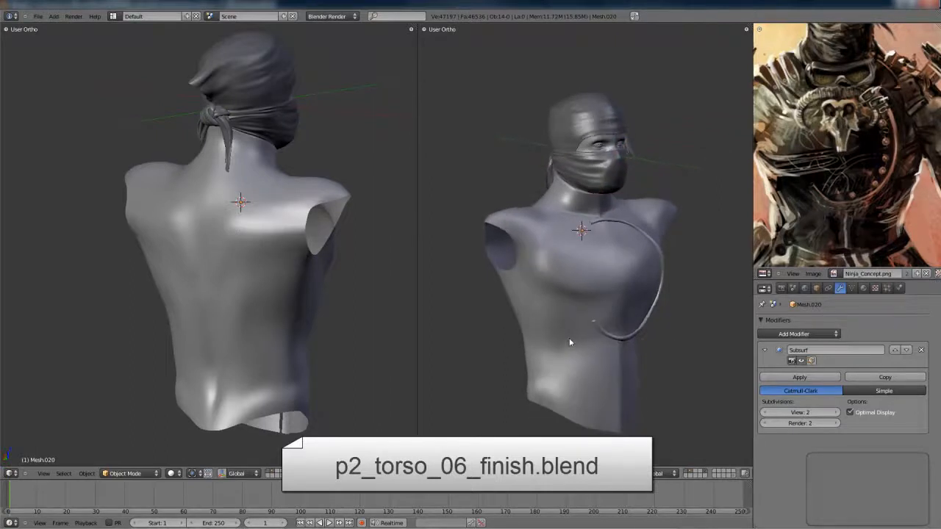